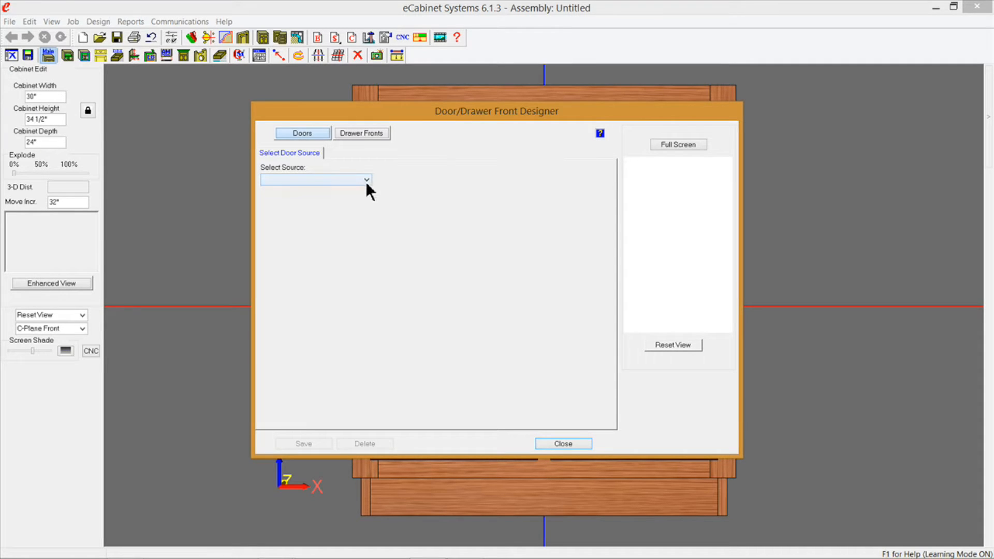
# Load the MDF Standard Door from the Standard directory of the MDF door source
pyautogui.click(366, 180)
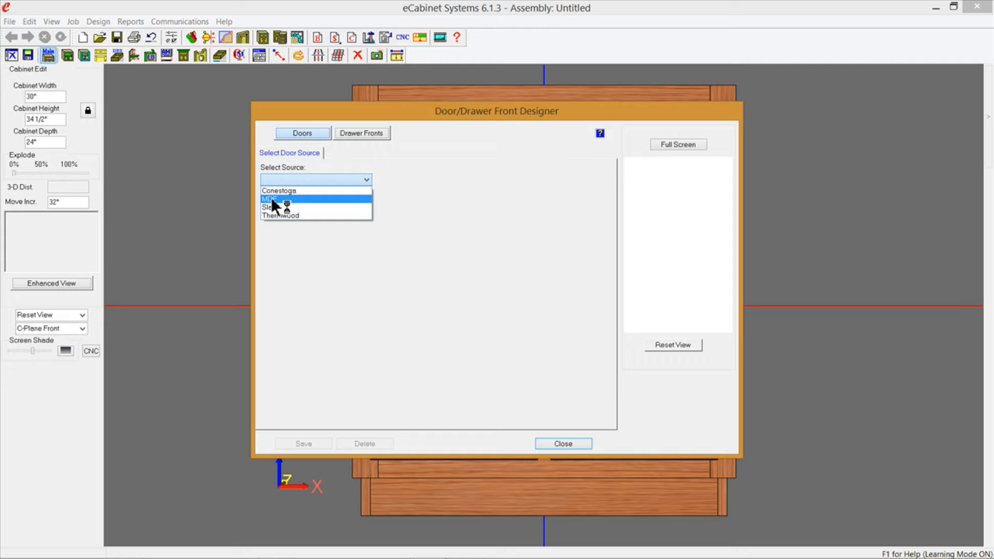
pyautogui.click(272, 201)
pyautogui.click(290, 232)
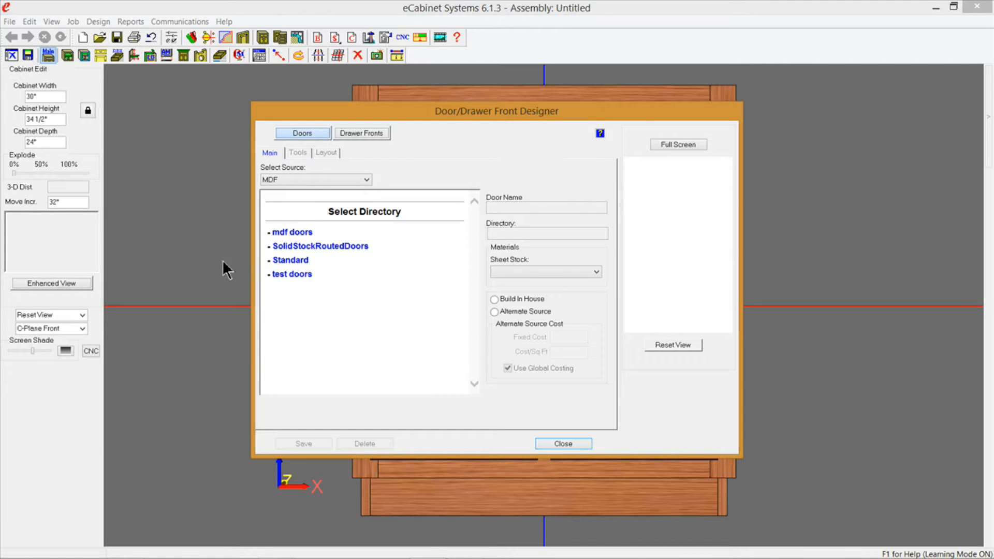
pyautogui.click(285, 265)
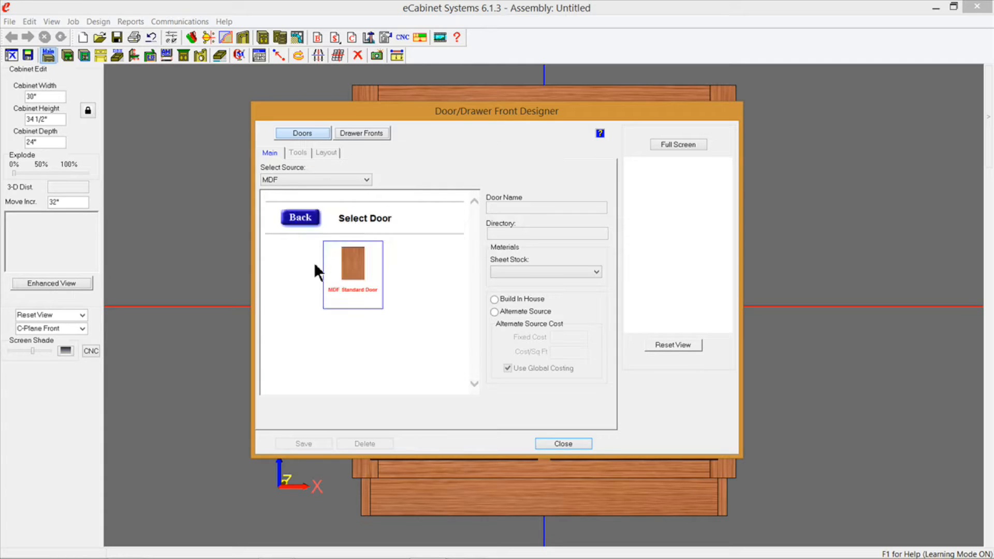
pyautogui.click(358, 278)
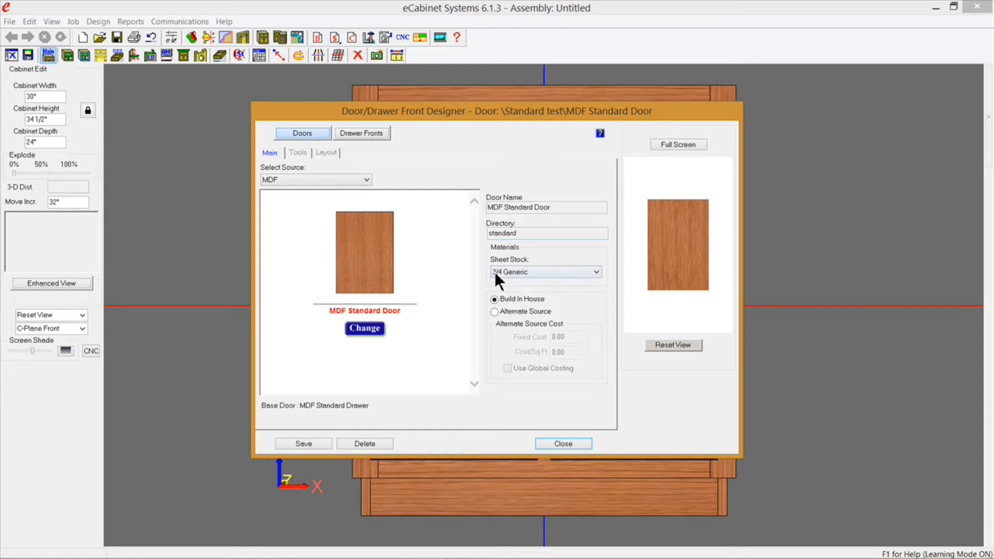
# Set the door's sheet stock to 3/4 MDF, refresh the preview and view the door full screen
pyautogui.click(597, 272)
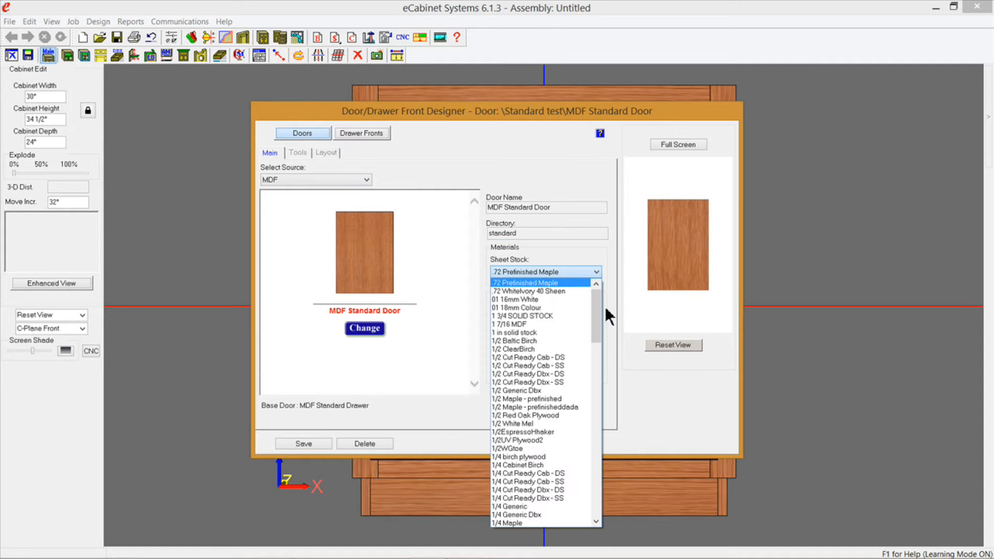
pyautogui.moveTo(597, 319); pyautogui.dragTo(600, 346)
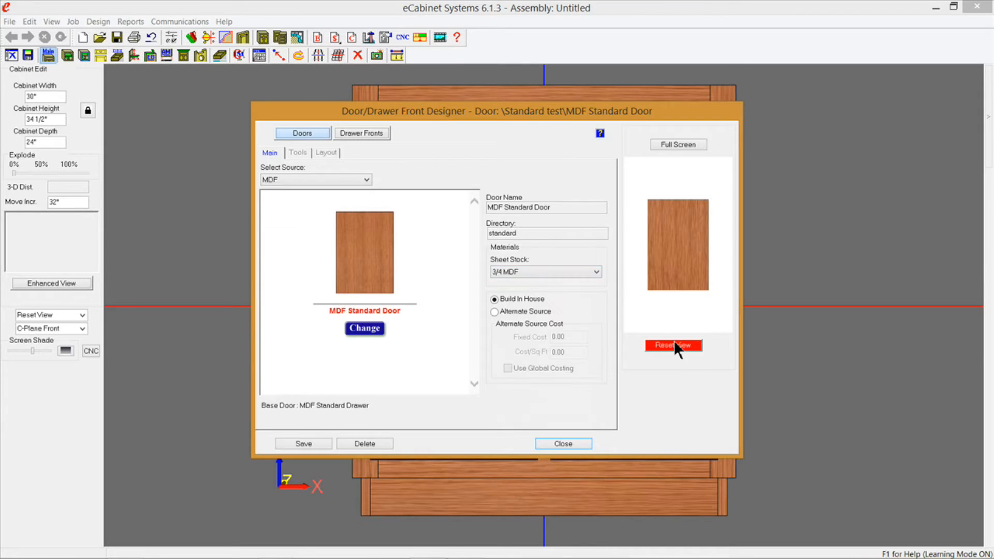
pyautogui.click(670, 346)
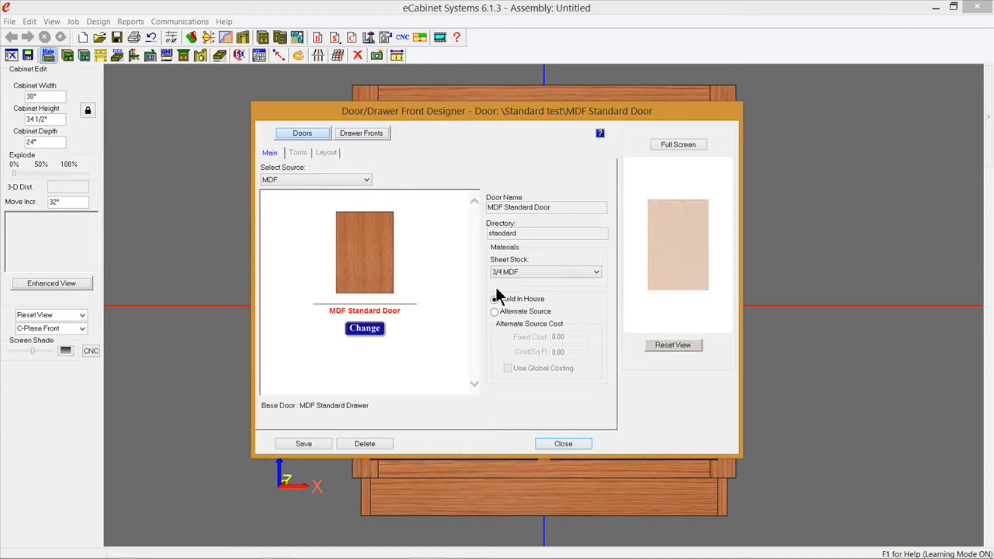
pyautogui.click(672, 144)
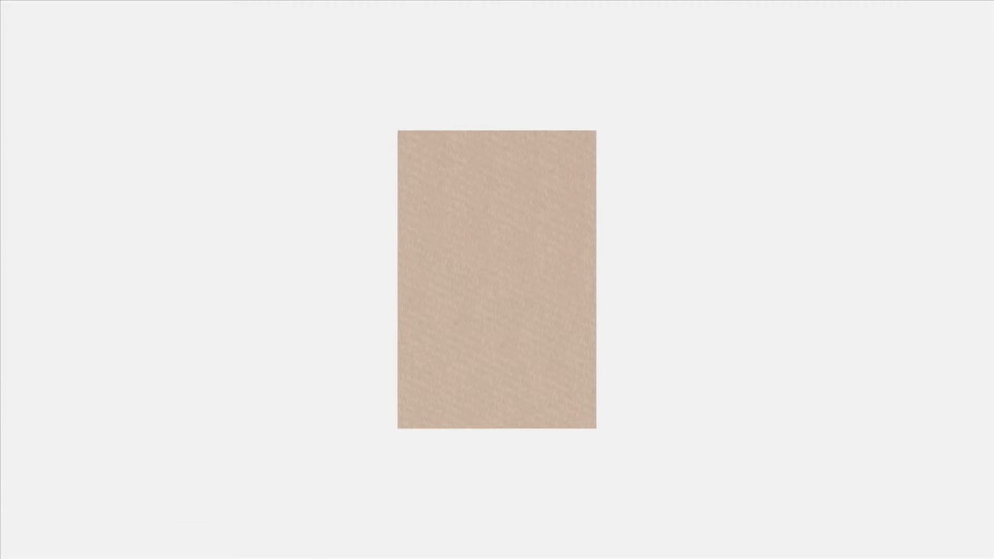
pyautogui.click(136, 545)
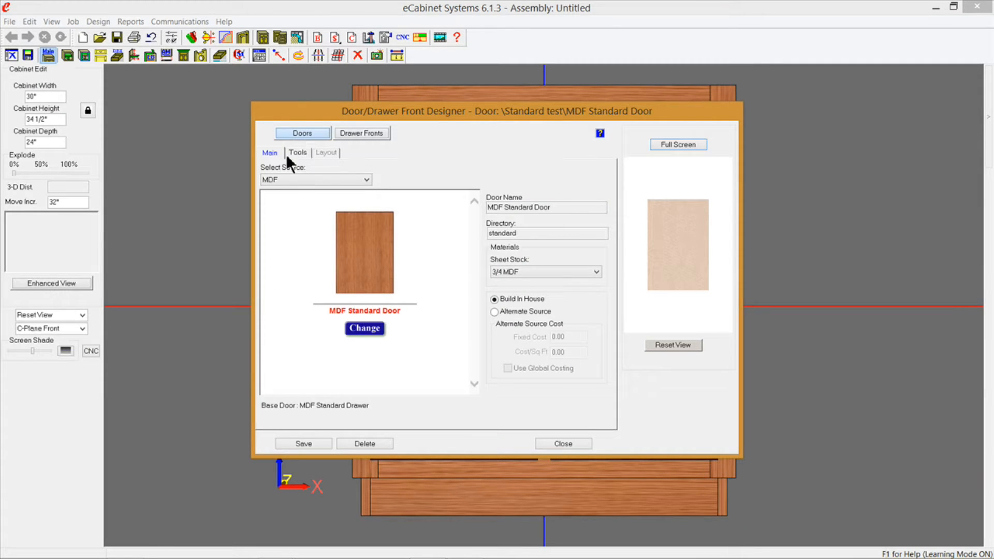
# Review the door's profile tools and layout, then save the door and return to the main cabinet view
pyautogui.click(299, 152)
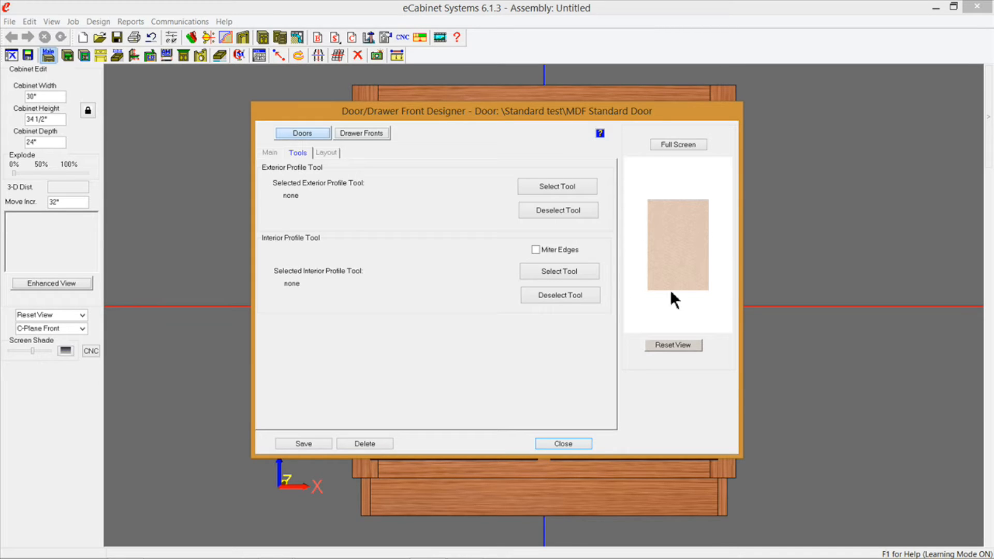
pyautogui.click(326, 153)
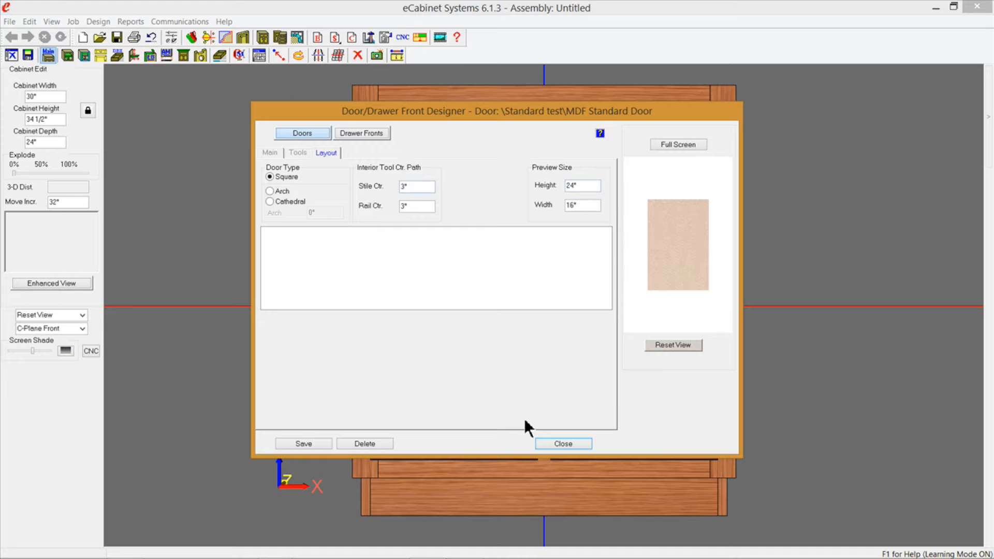
pyautogui.click(309, 446)
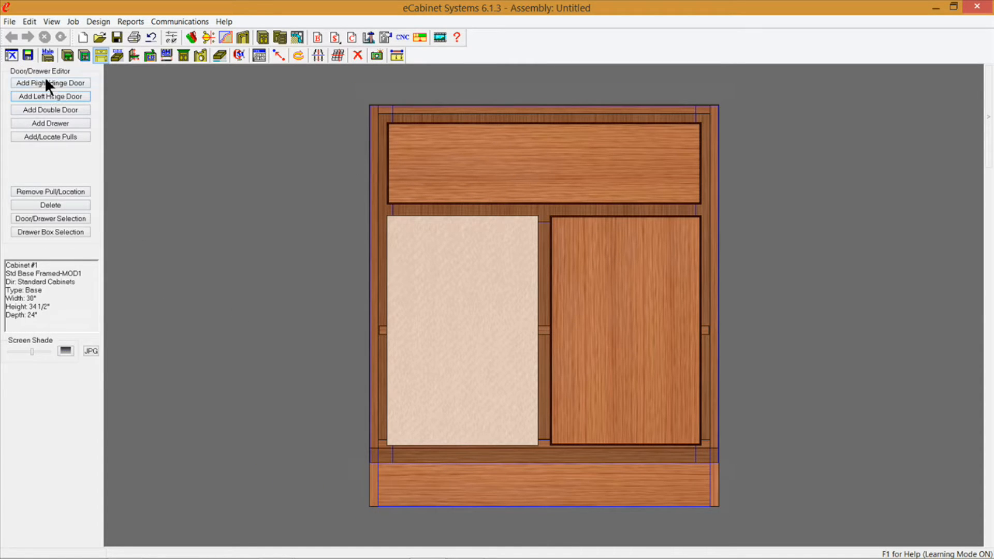
pyautogui.click(44, 56)
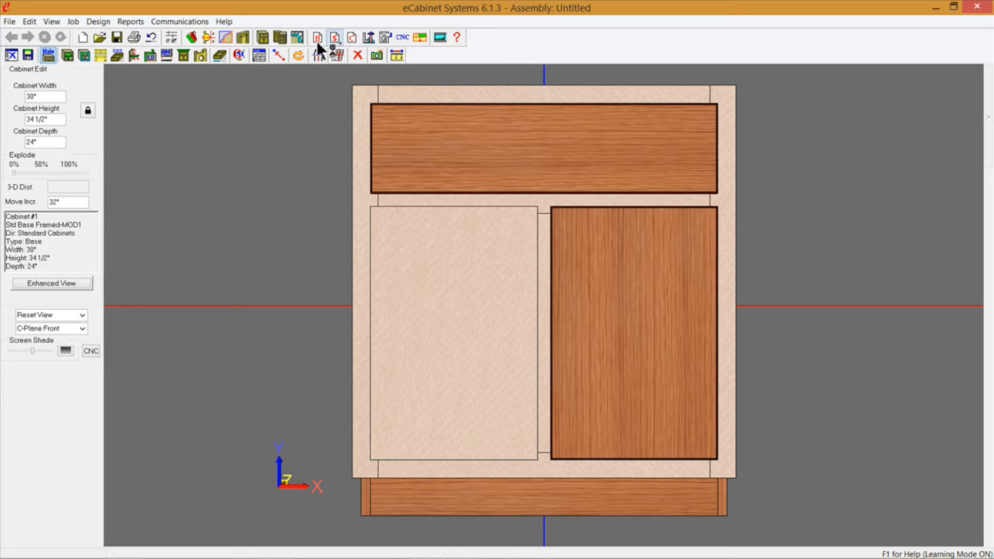
# Turn off the Common with Door display finish for the cabinet's face frames in the construction settings
pyautogui.click(259, 55)
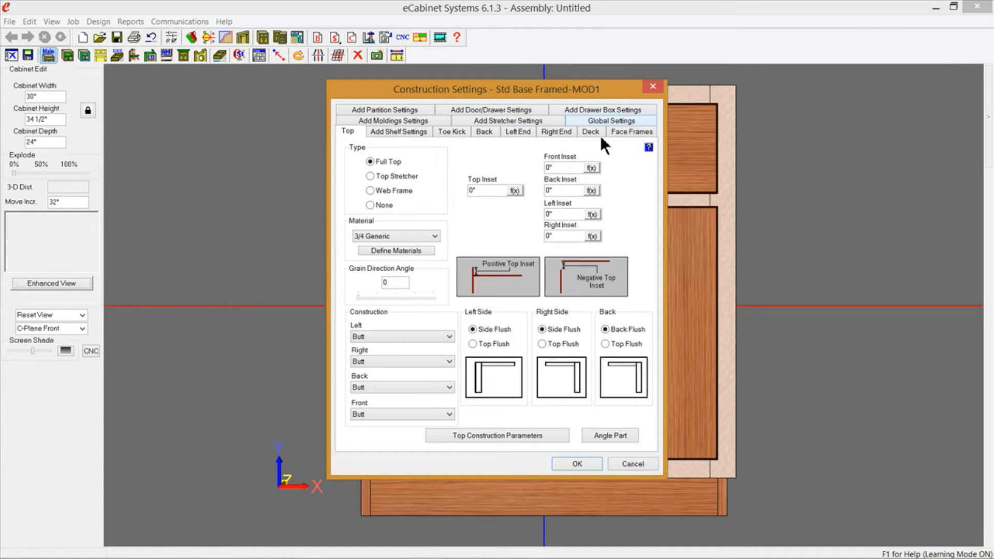
pyautogui.click(623, 131)
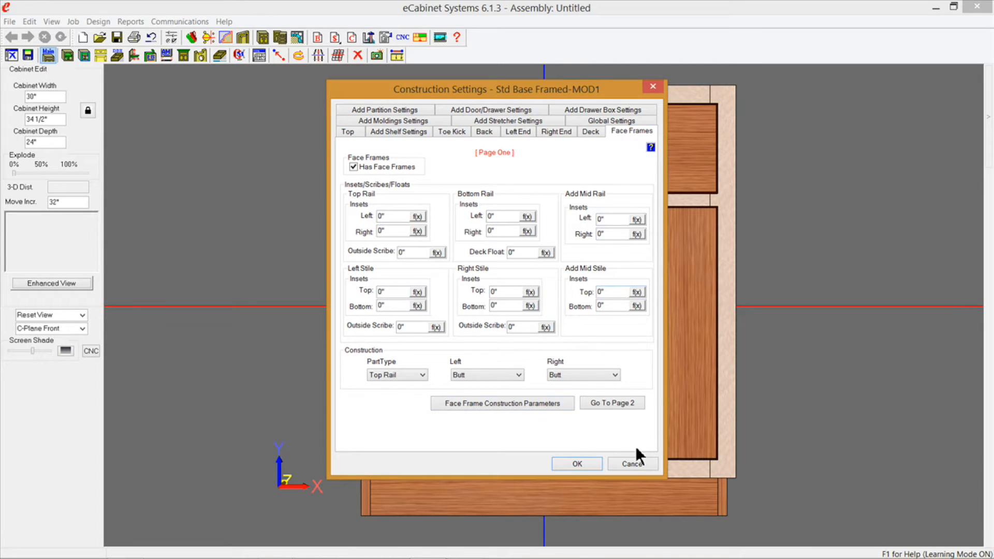
pyautogui.click(624, 403)
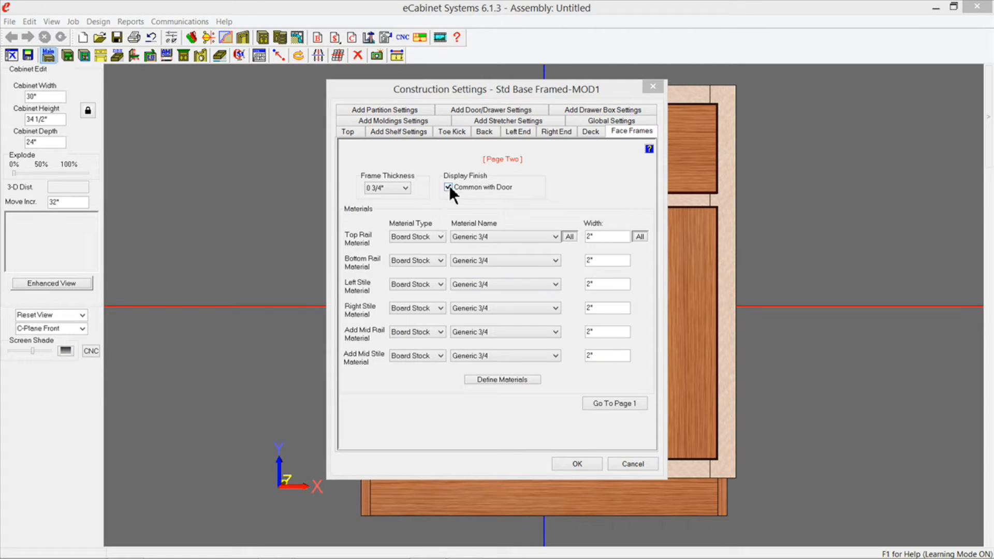
pyautogui.click(566, 458)
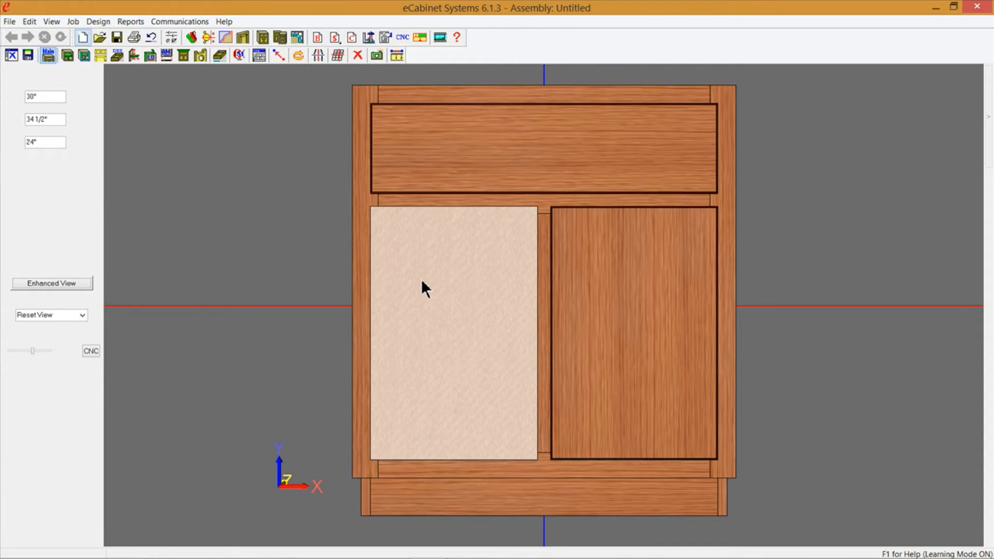
# Try to open the cabinet's left MDF door in the Part Editor
pyautogui.click(430, 289)
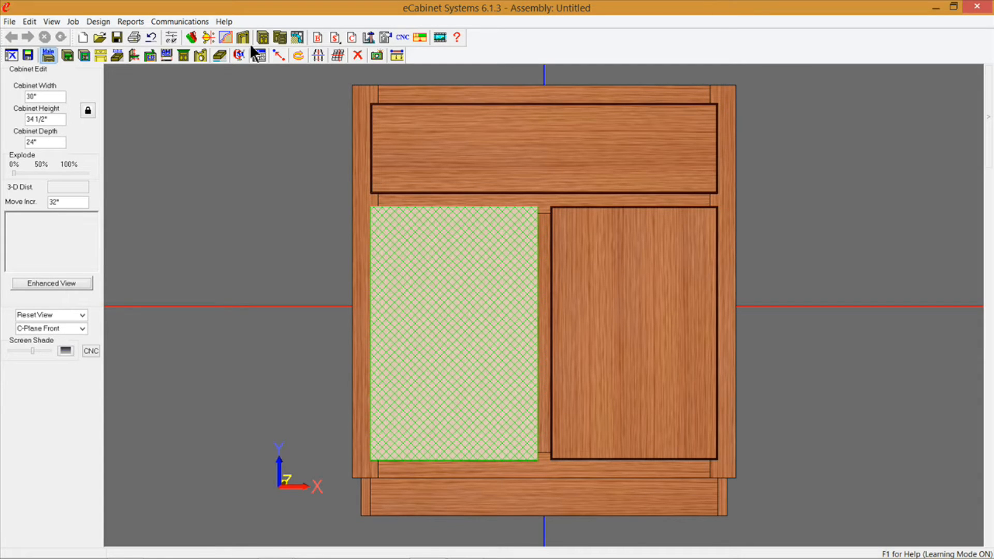
pyautogui.click(201, 56)
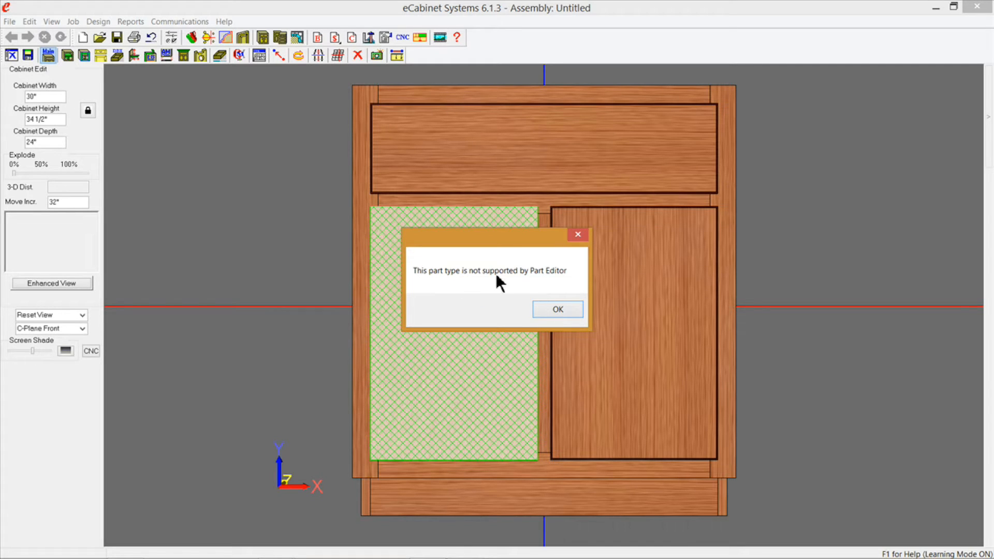
pyautogui.click(561, 309)
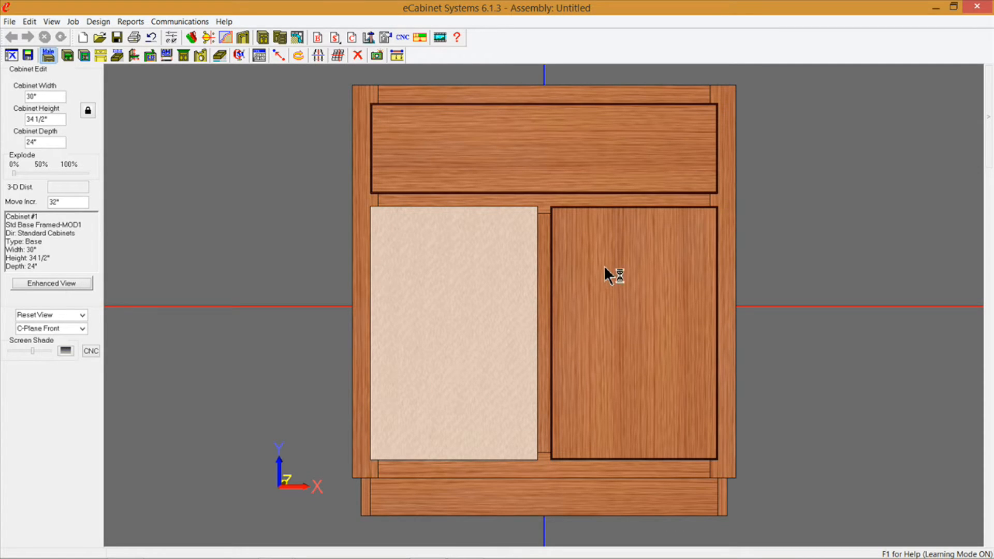
# Inspect the cabinet's right-hinge door in the Part Editor and return to the main cabinet view
pyautogui.moveTo(604, 269)
pyautogui.click(604, 268)
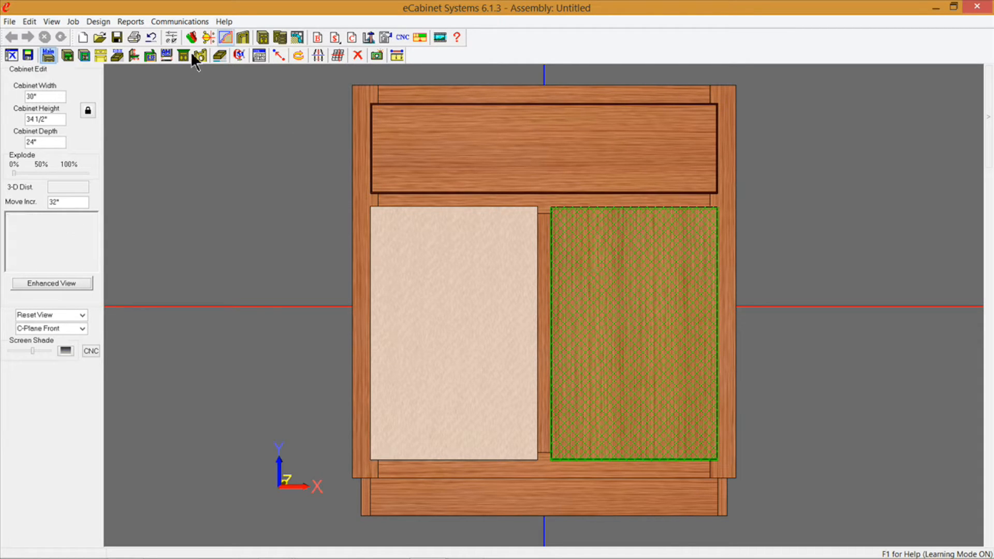
pyautogui.click(199, 54)
pyautogui.click(588, 290)
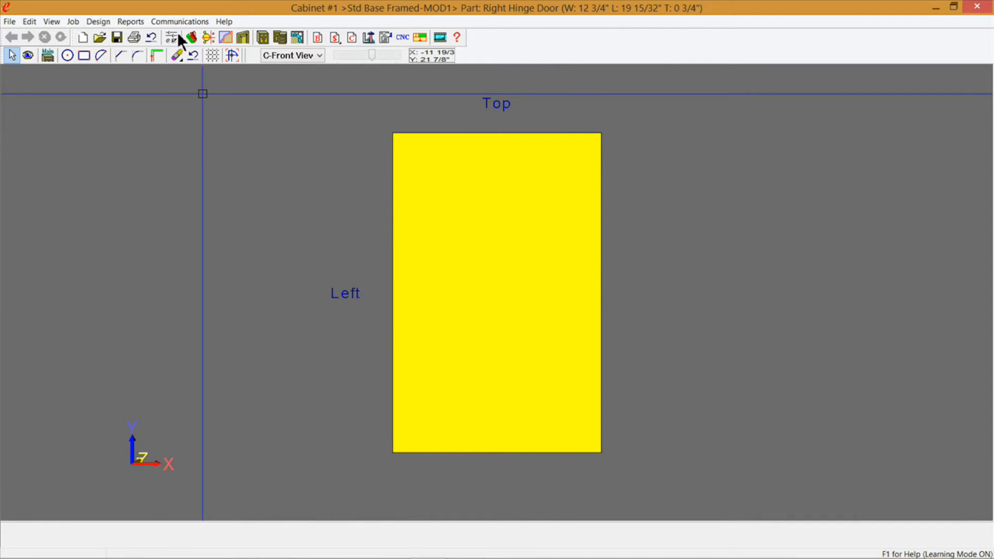
pyautogui.click(49, 55)
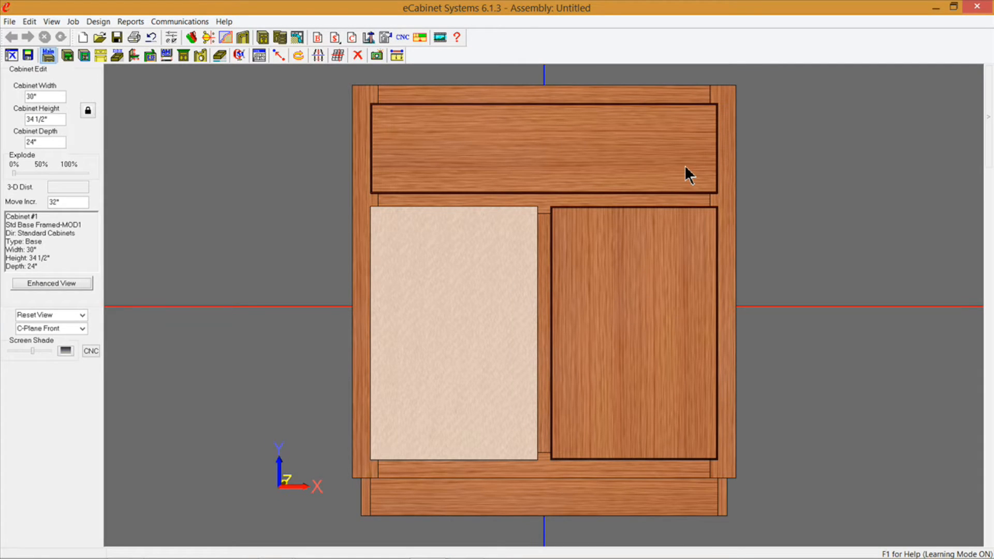
# Open Global Item Modification for adjusting the cabinet's features and reposition its dialog
pyautogui.moveTo(685, 167)
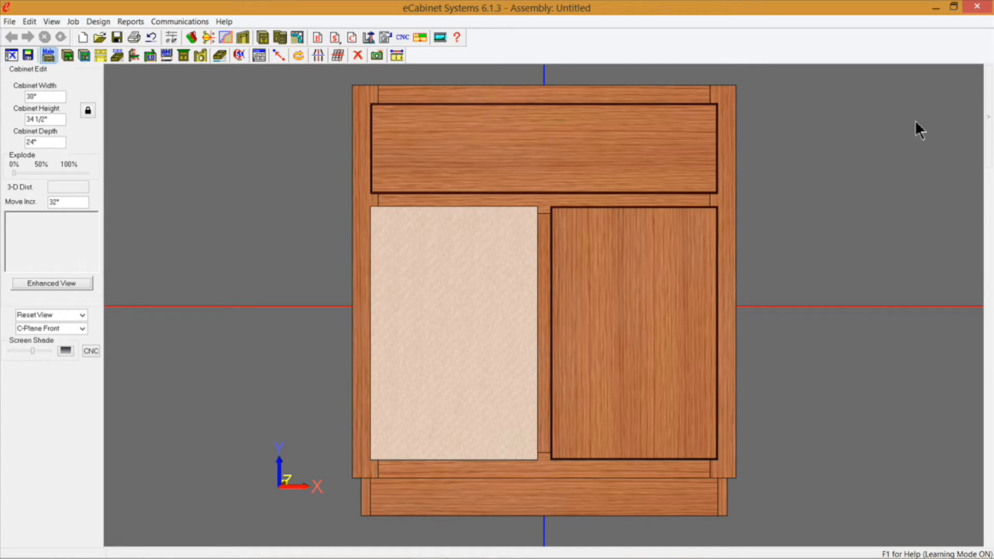
pyautogui.click(988, 117)
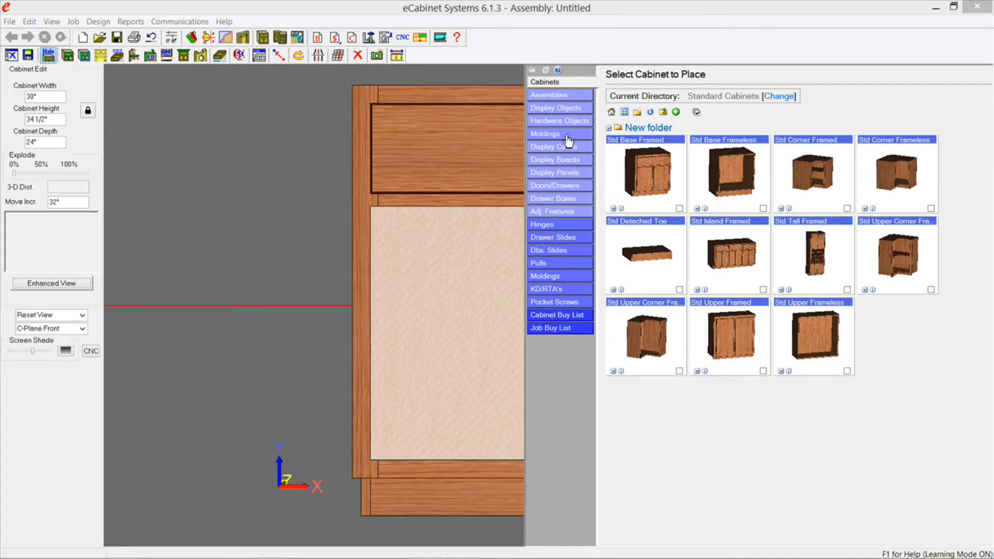
pyautogui.click(544, 212)
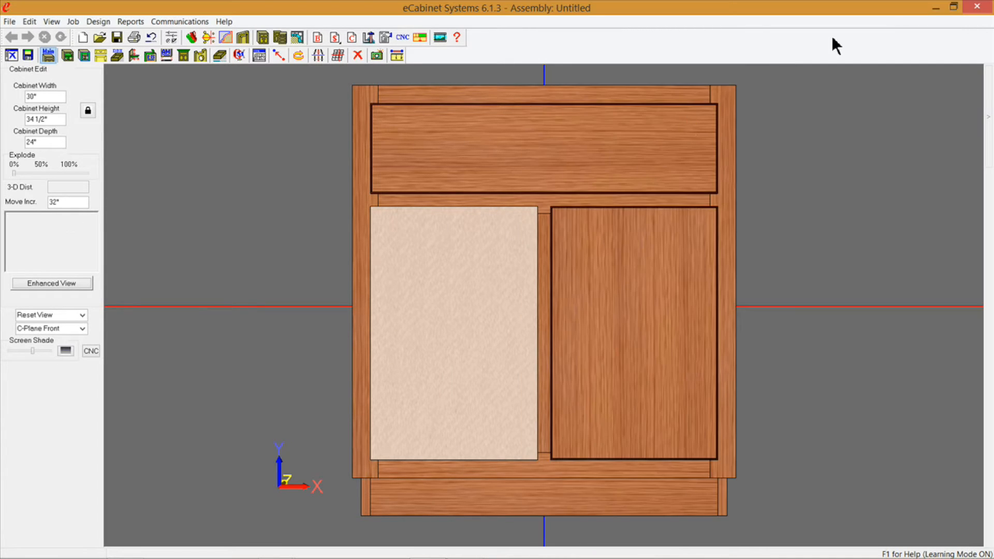
pyautogui.moveTo(968, 117)
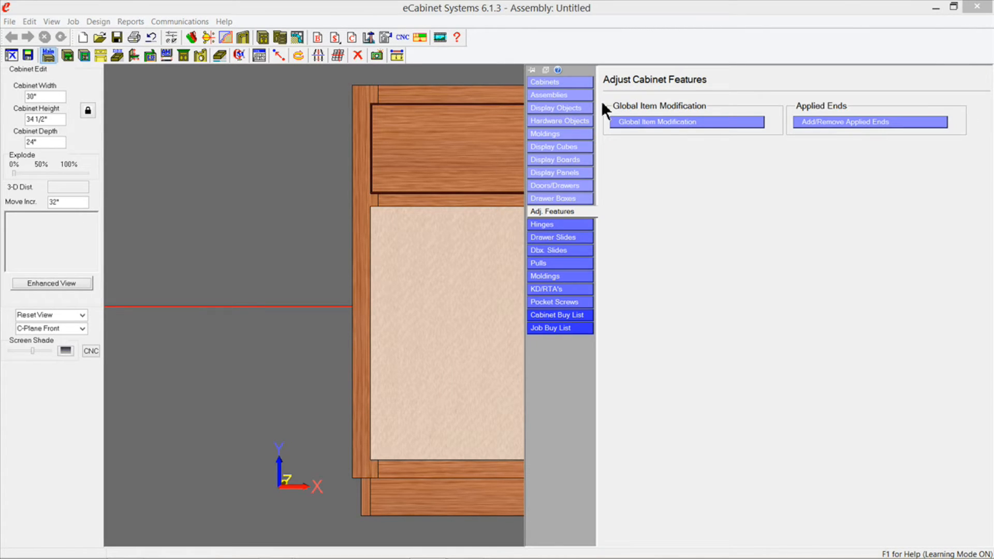
pyautogui.click(681, 125)
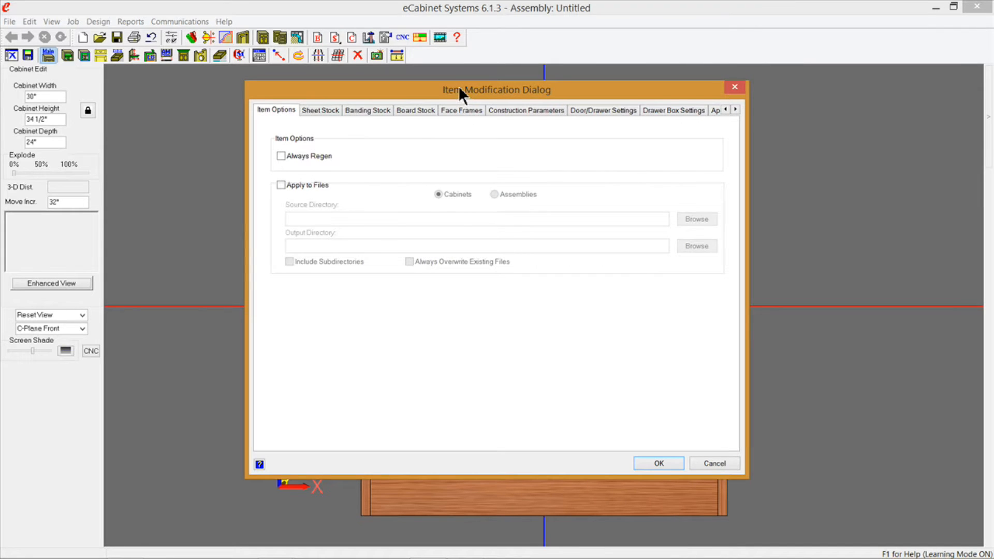
pyautogui.moveTo(459, 89); pyautogui.dragTo(506, 109)
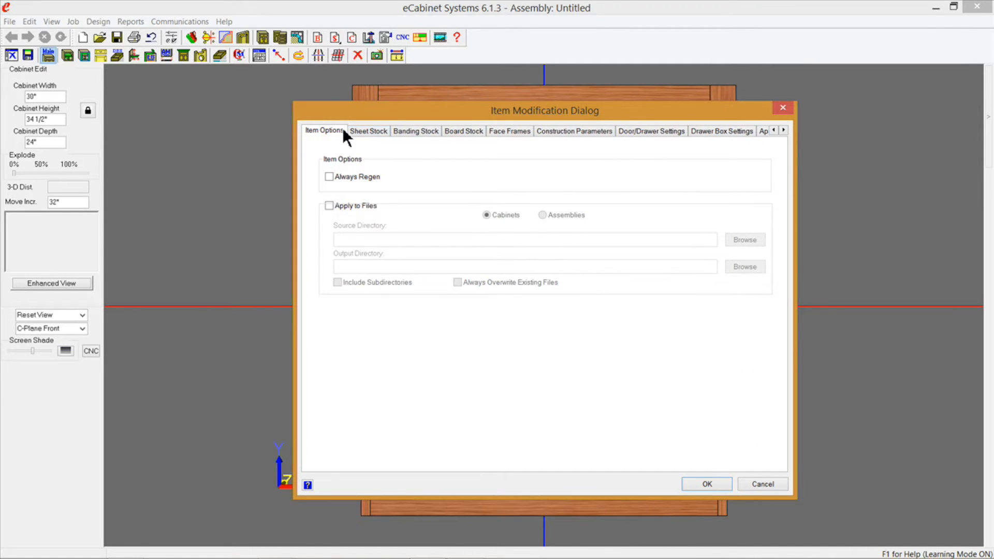
pyautogui.moveTo(336, 109)
pyautogui.mouseDown()
pyautogui.moveTo(357, 216)
pyautogui.moveTo(417, 288)
pyautogui.mouseUp()
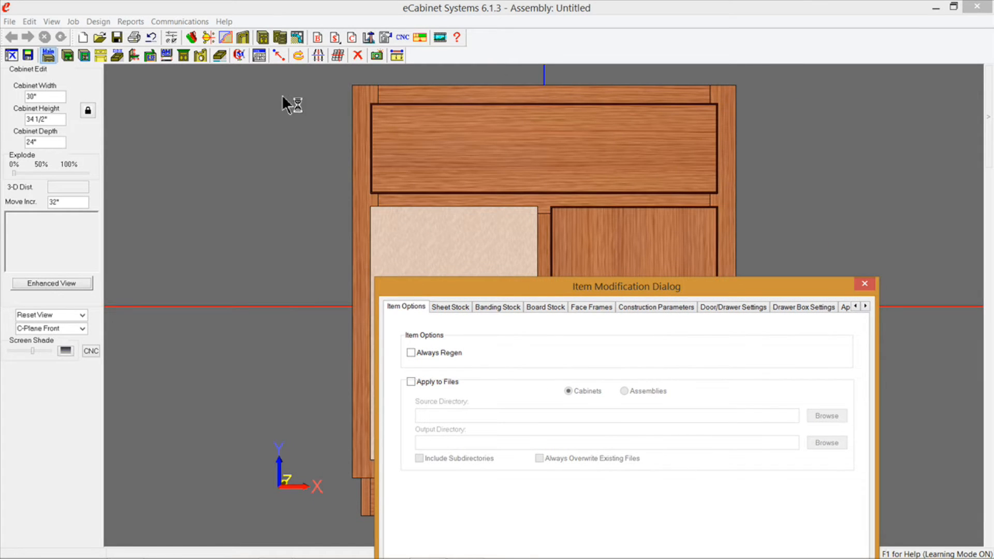
pyautogui.moveTo(753, 284); pyautogui.dragTo(692, 107)
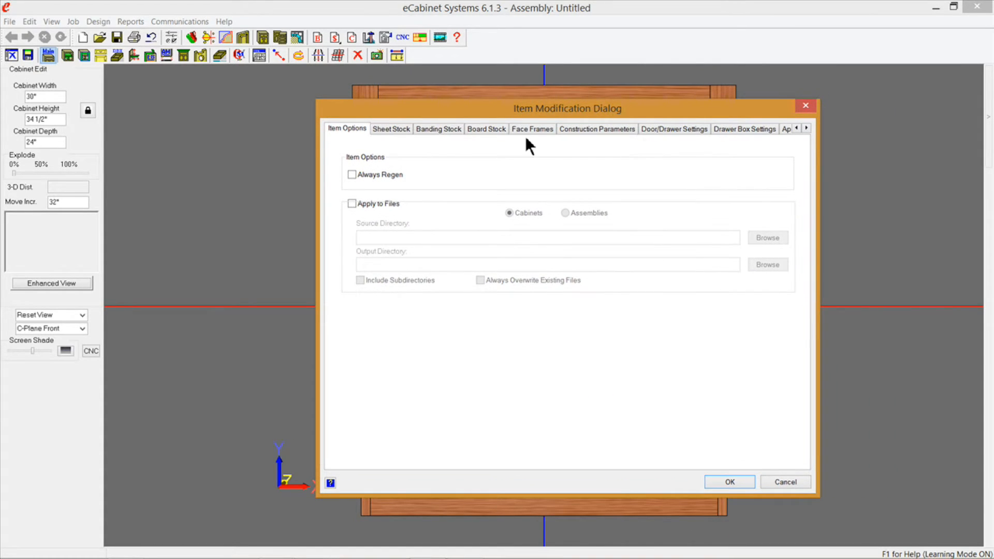
# Enable the display finish change for face frames in the global modification, leaving Common with Door off
pyautogui.click(806, 128)
pyautogui.click(807, 129)
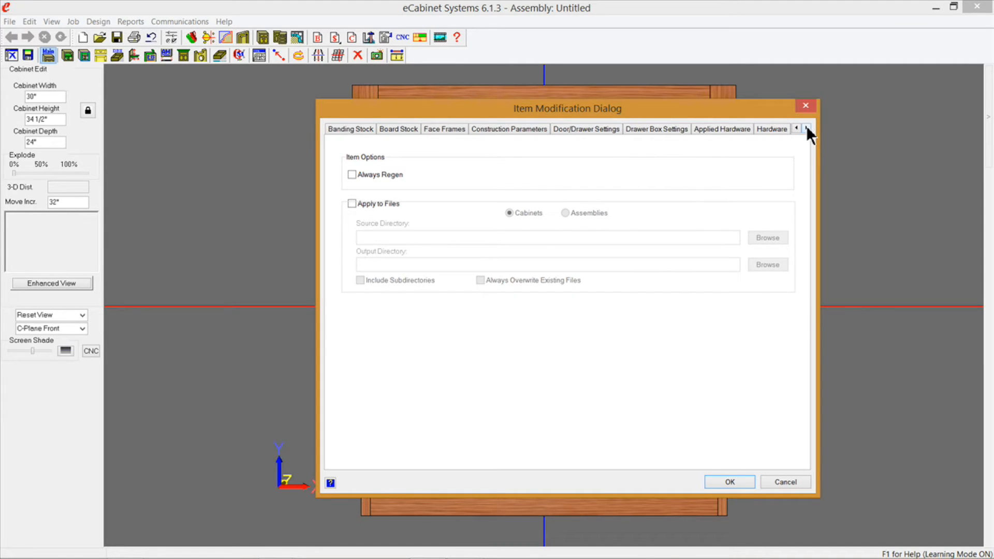
pyautogui.click(443, 127)
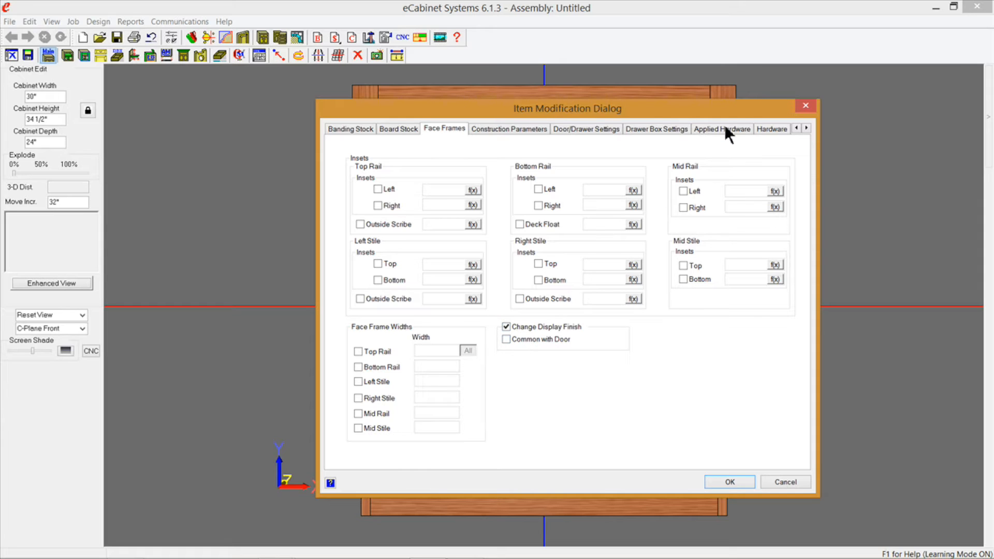
# Enable changing the doors, drawer fronts and both defaults in the global modification, with the purchase option set to Build In House
pyautogui.click(807, 129)
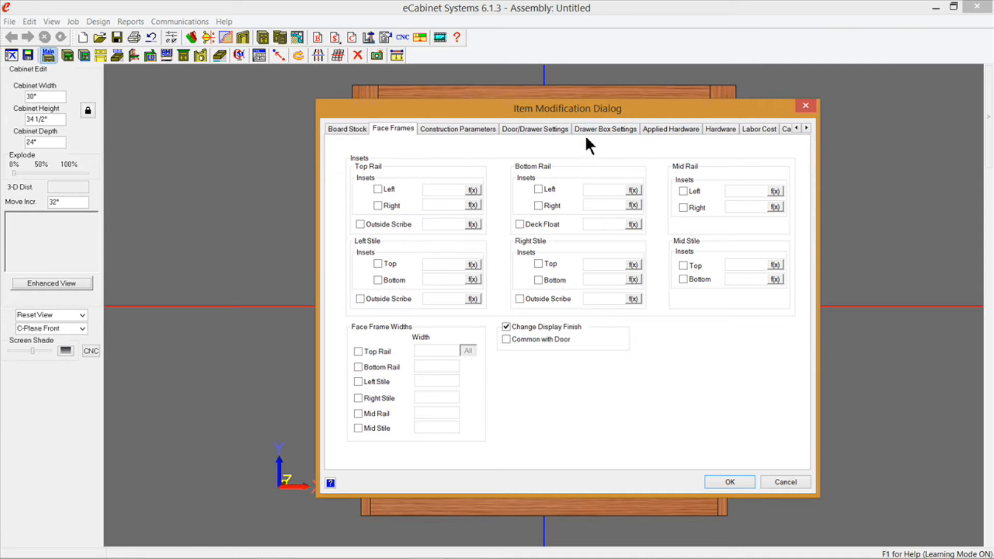
pyautogui.click(524, 130)
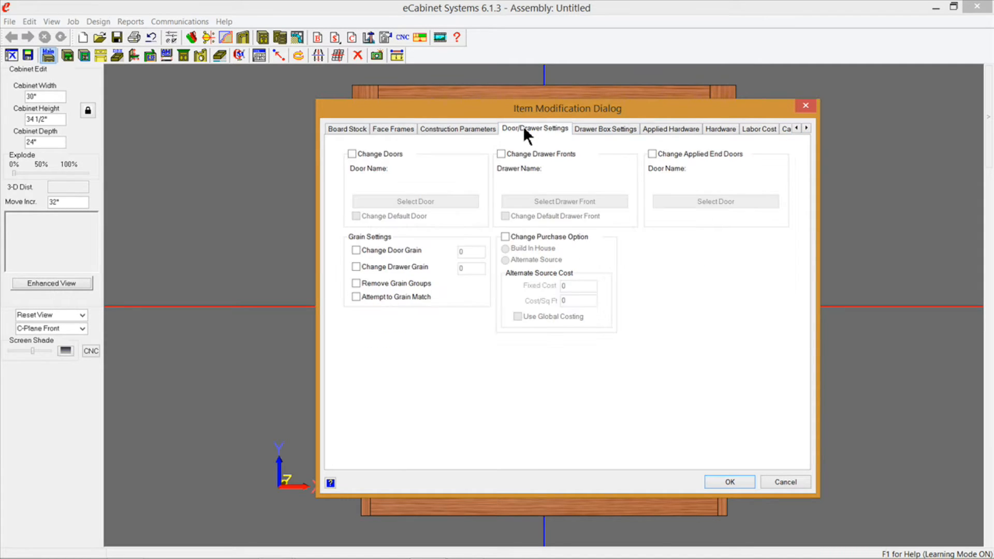
pyautogui.click(501, 154)
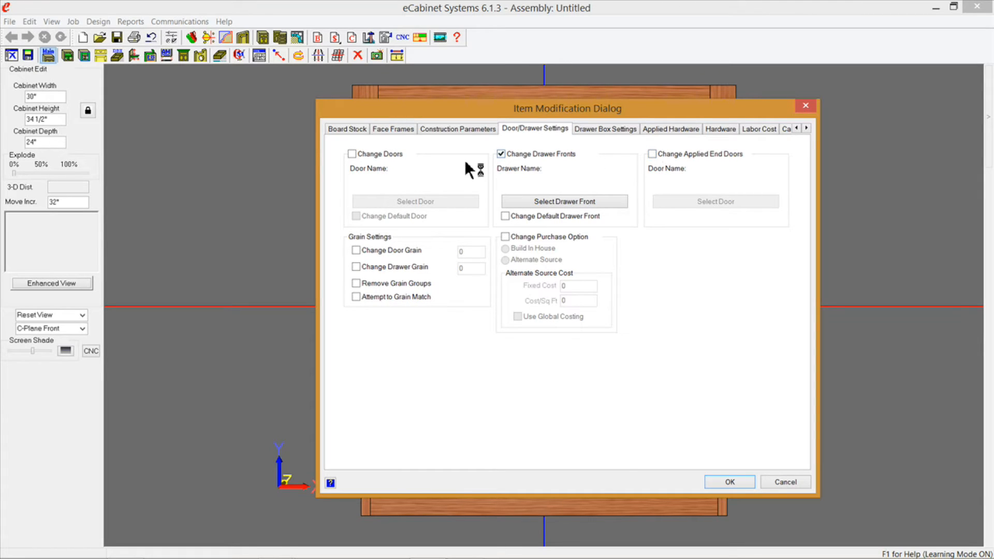
pyautogui.click(352, 154)
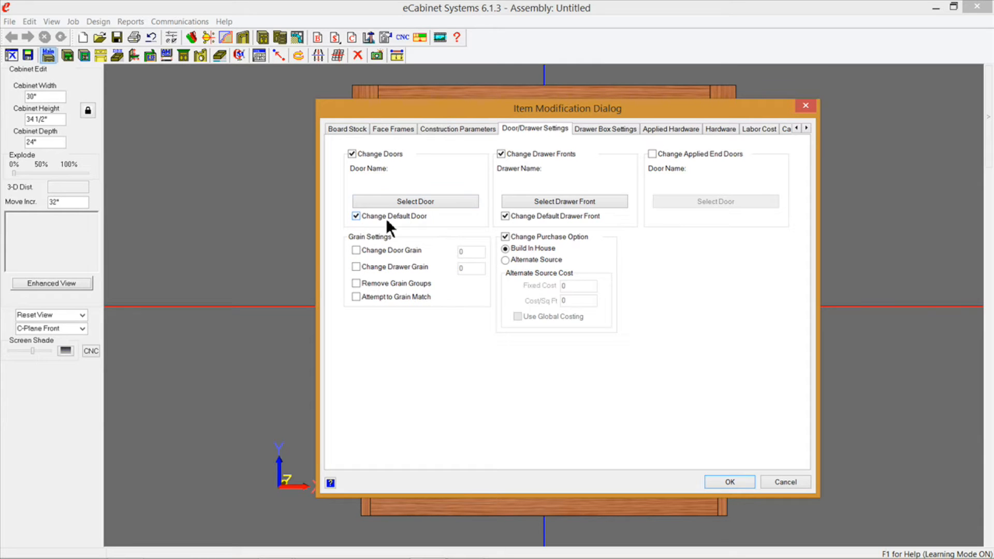
# Choose MdfShakerDoor from the MySlabDoors directory of the Slab source as the replacement door
pyautogui.click(393, 201)
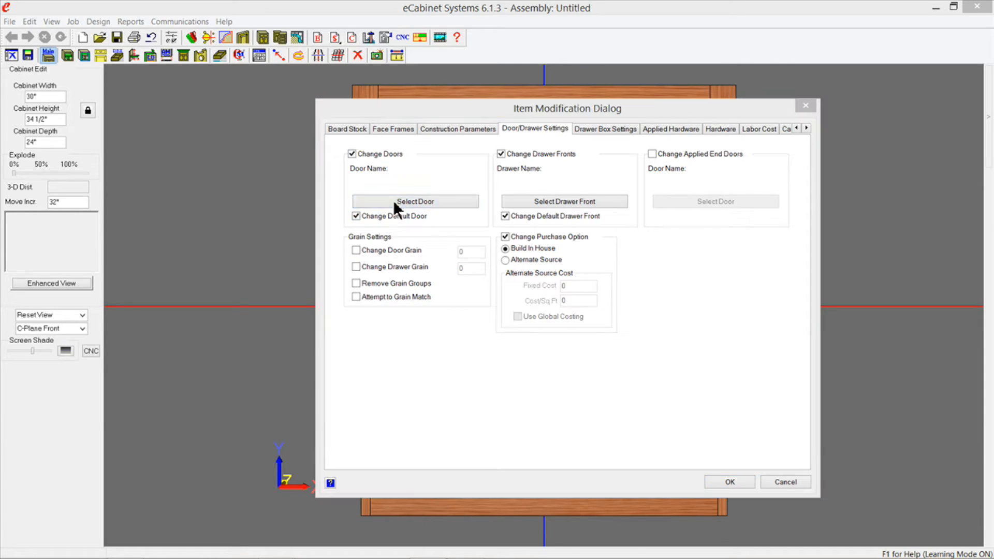
pyautogui.click(438, 199)
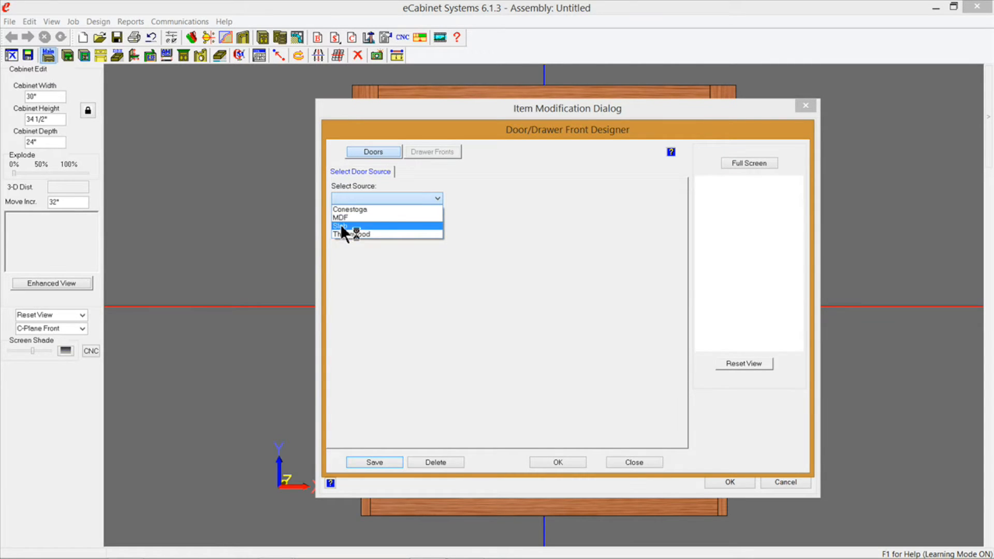
pyautogui.click(343, 226)
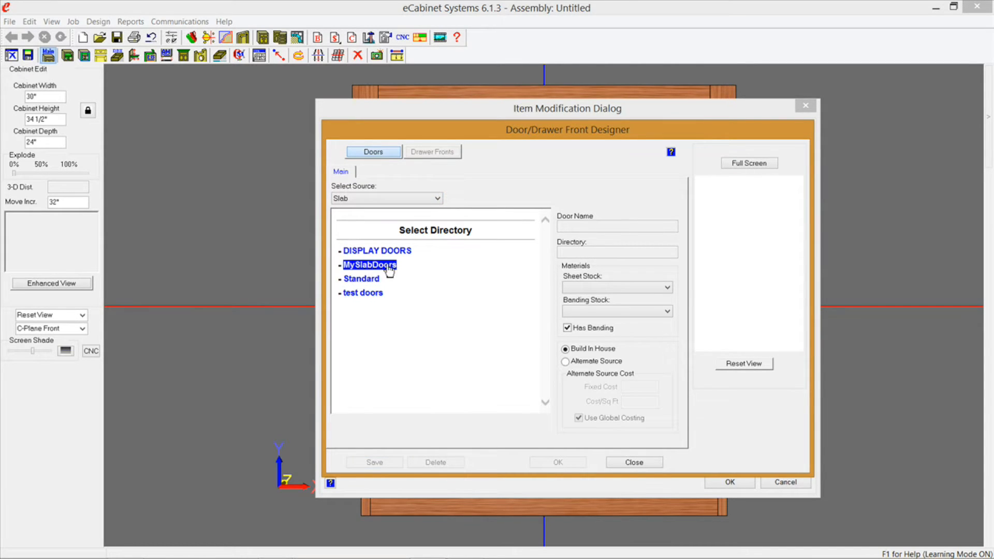
pyautogui.click(372, 266)
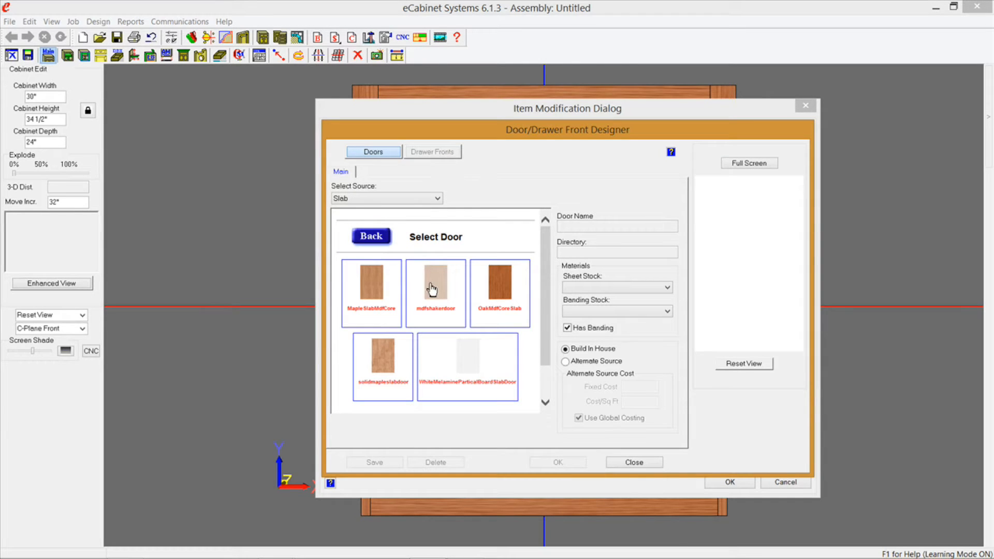
pyautogui.click(441, 285)
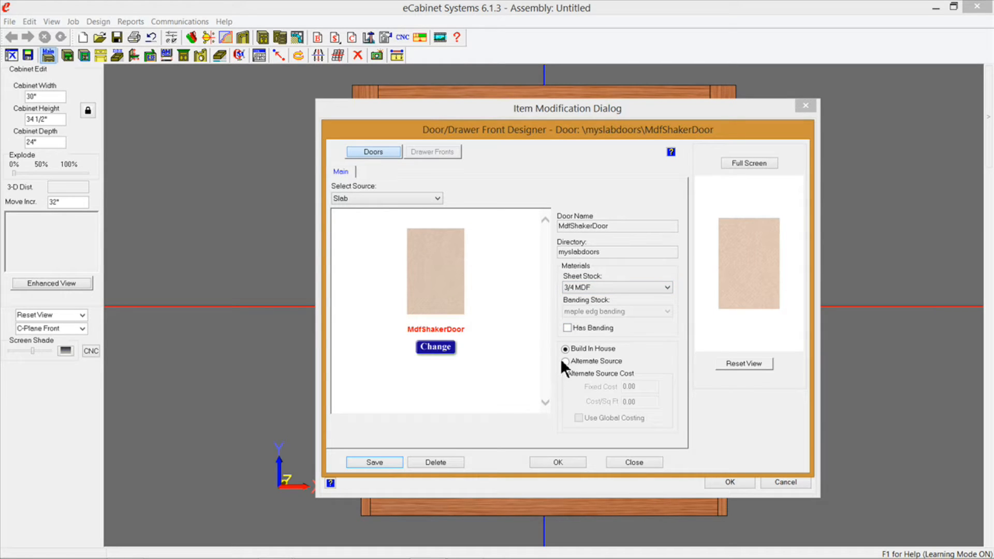
pyautogui.click(559, 462)
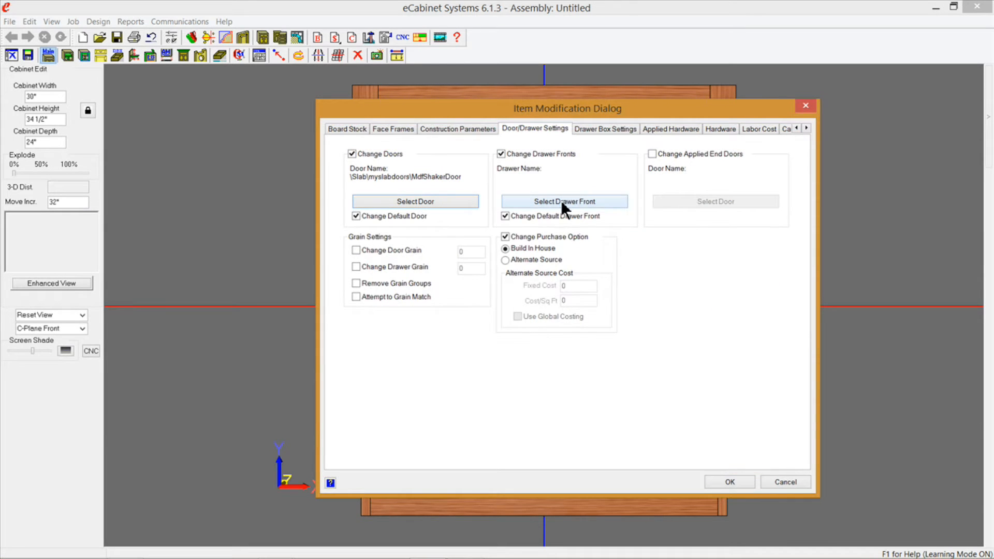
# Choose the Slab source's MdfSlabDrawerFront as the replacement drawer front and apply the global modification to the cabinet
pyautogui.click(561, 200)
pyautogui.click(436, 199)
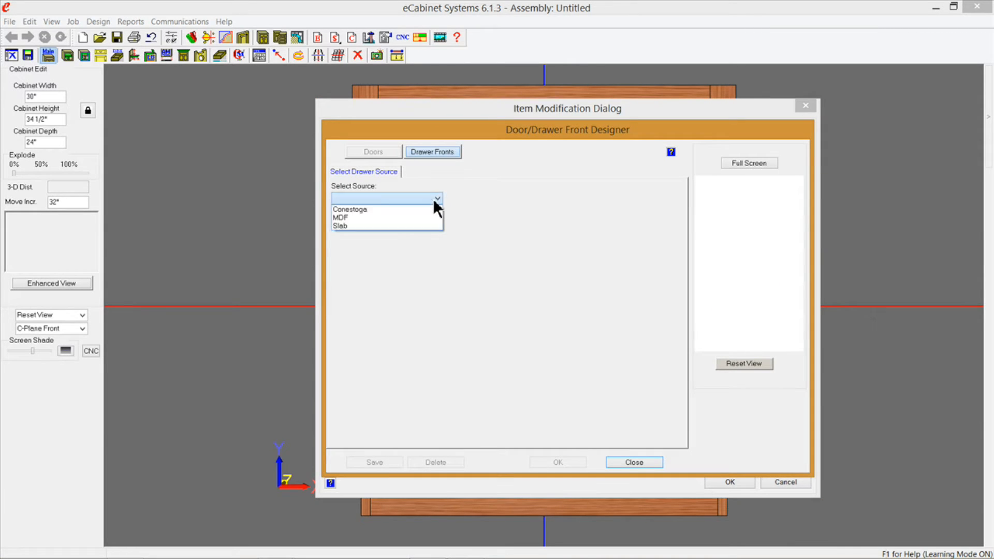
pyautogui.click(343, 226)
pyautogui.click(365, 254)
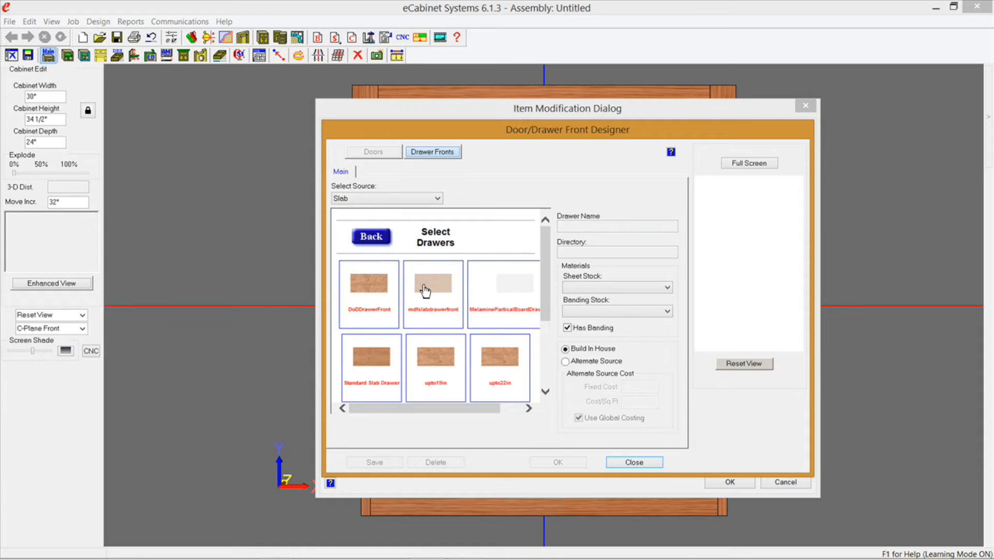
pyautogui.click(435, 285)
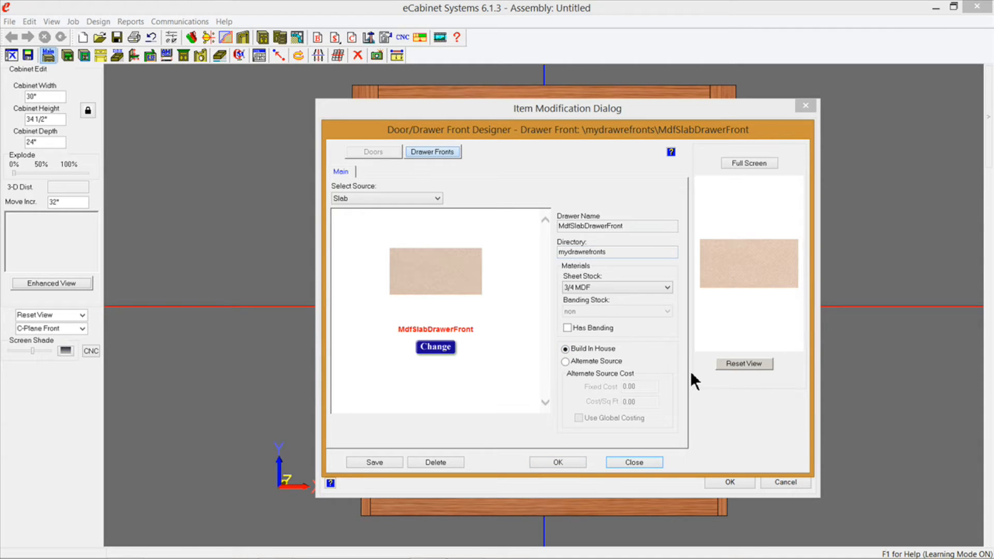
pyautogui.click(564, 461)
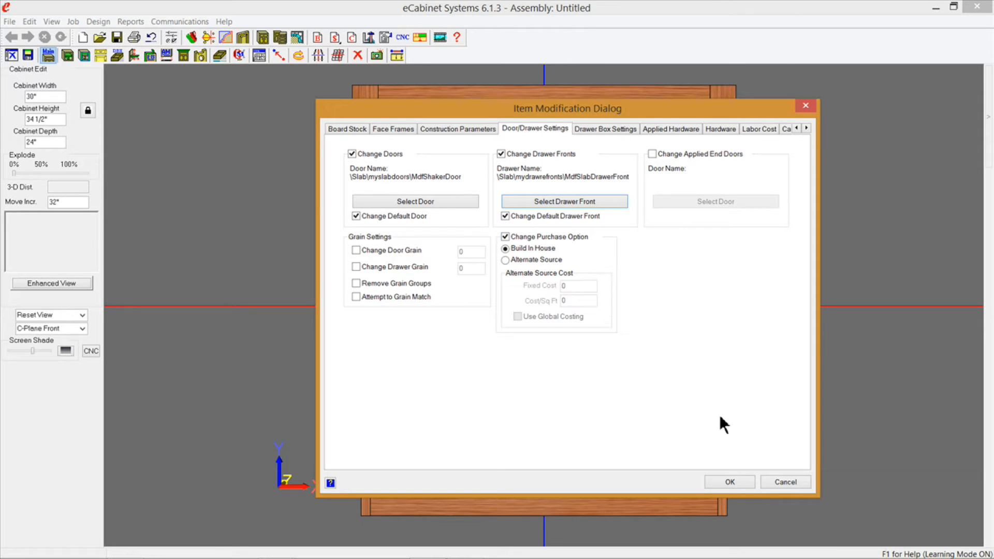
pyautogui.click(730, 483)
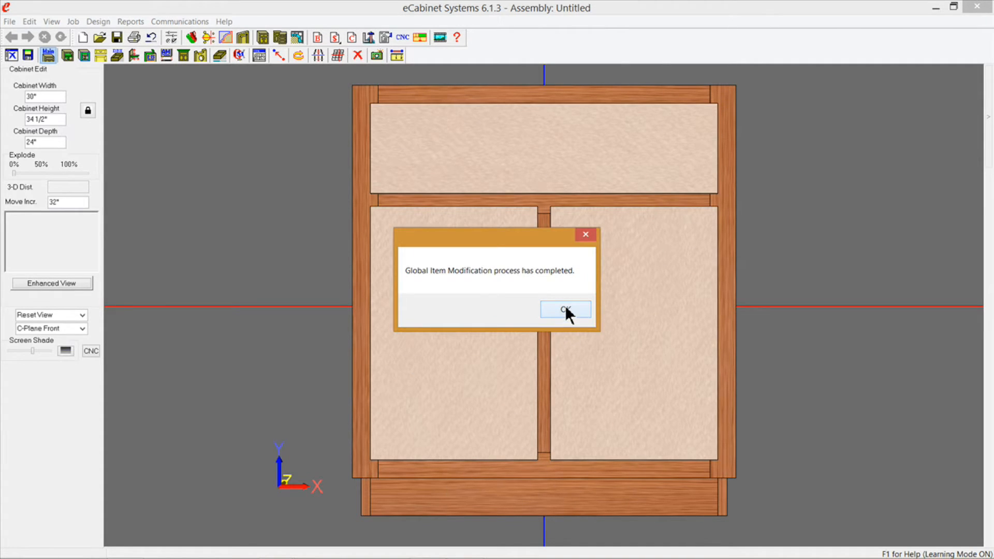
pyautogui.click(566, 310)
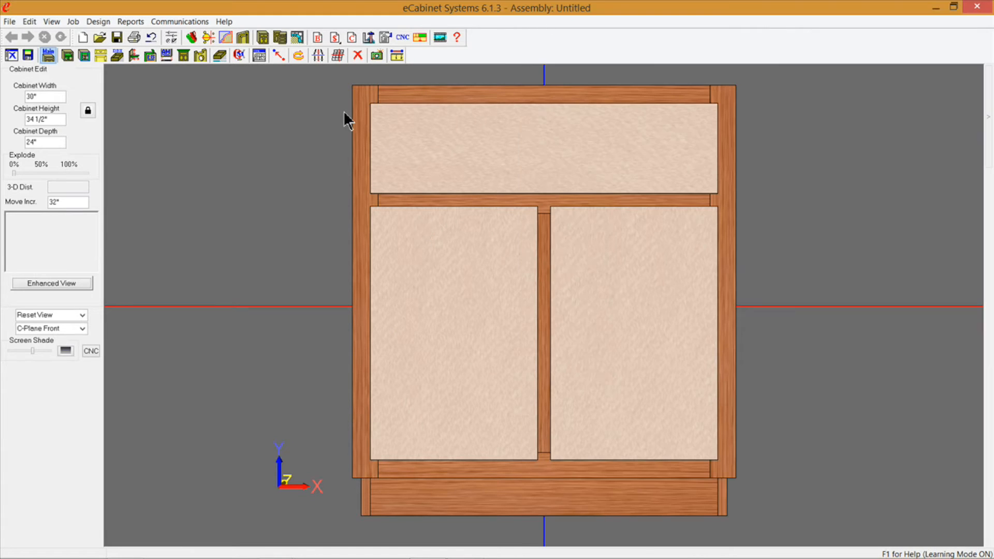
# Open the drawer front in the Part Editor and sketch an inset rectangle starting at about X 13/16", Y 5 31/32"
pyautogui.moveTo(434, 164)
pyautogui.click(368, 134)
pyautogui.click(201, 55)
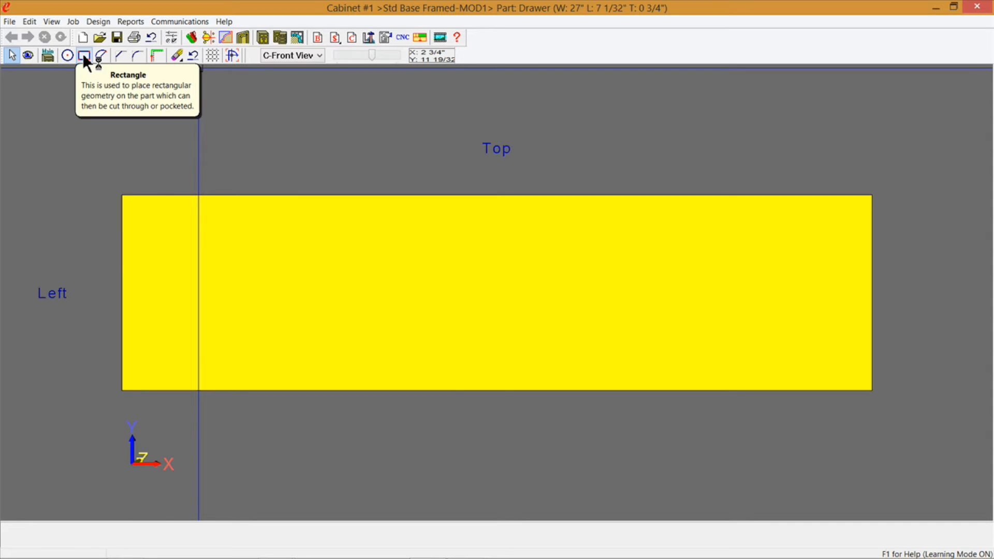
pyautogui.click(84, 55)
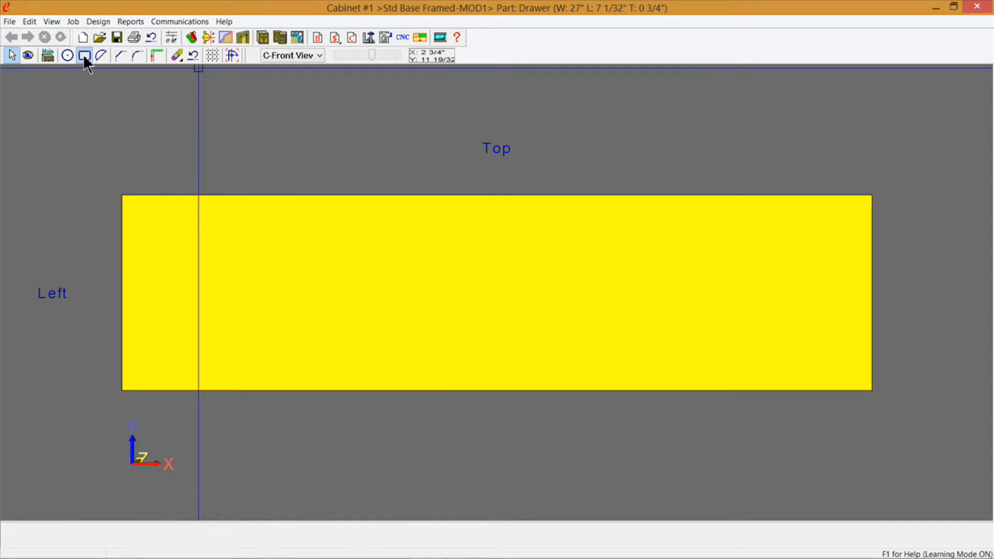
pyautogui.click(145, 225)
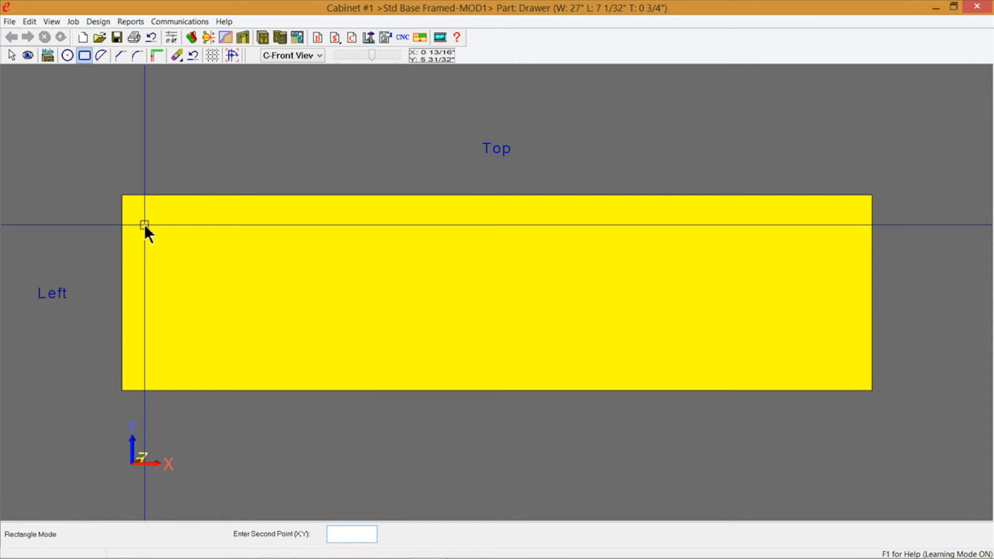
pyautogui.click(834, 348)
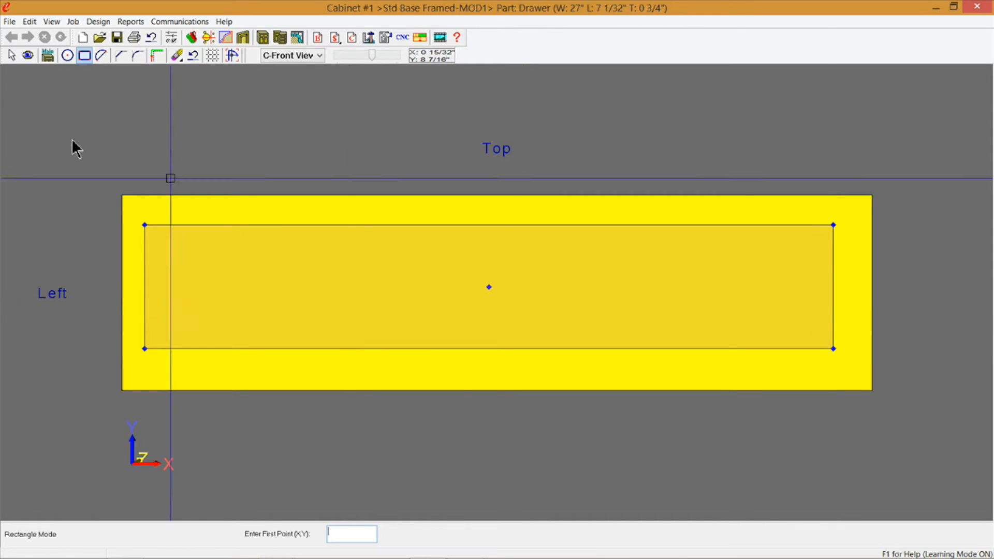
# Pocket the drawer front's rectangle 0.375" deep and return to the cabinet, keeping the part changes
pyautogui.click(12, 55)
pyautogui.click(166, 300)
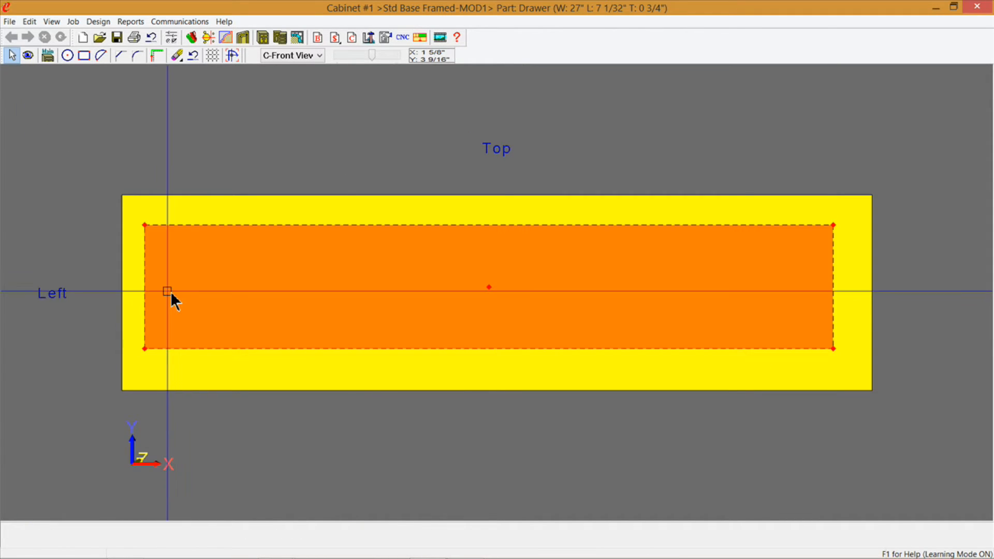
pyautogui.rightClick(259, 298)
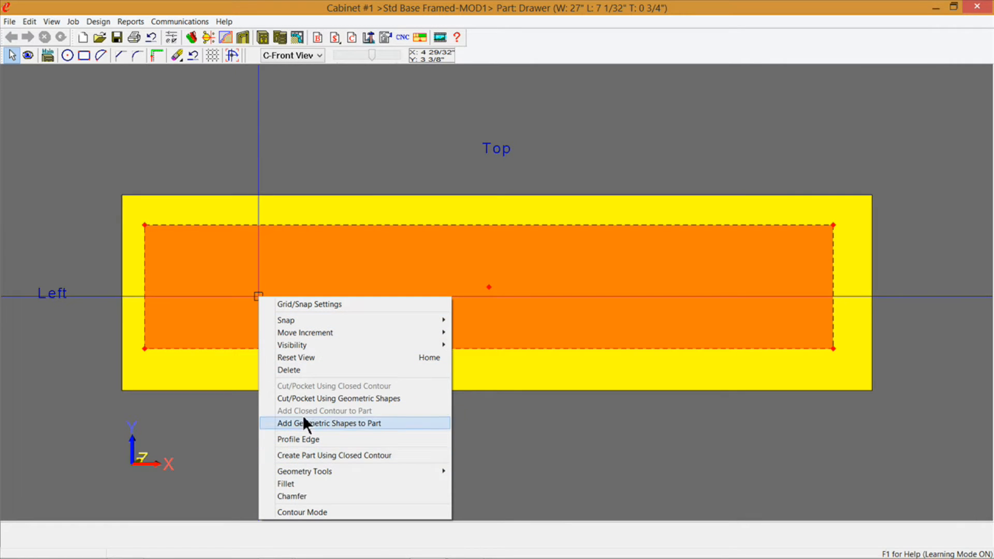
pyautogui.click(317, 399)
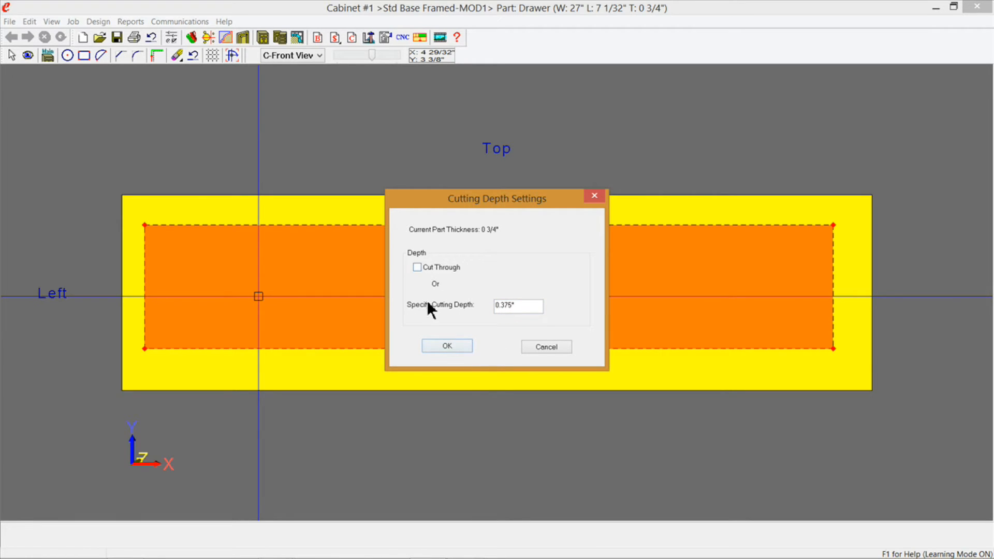
pyautogui.click(455, 346)
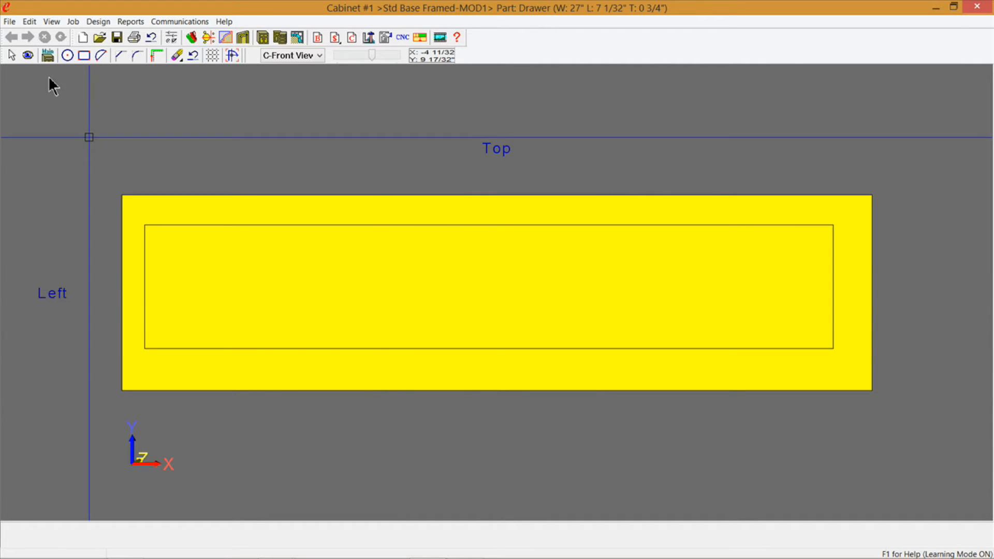
pyautogui.click(47, 56)
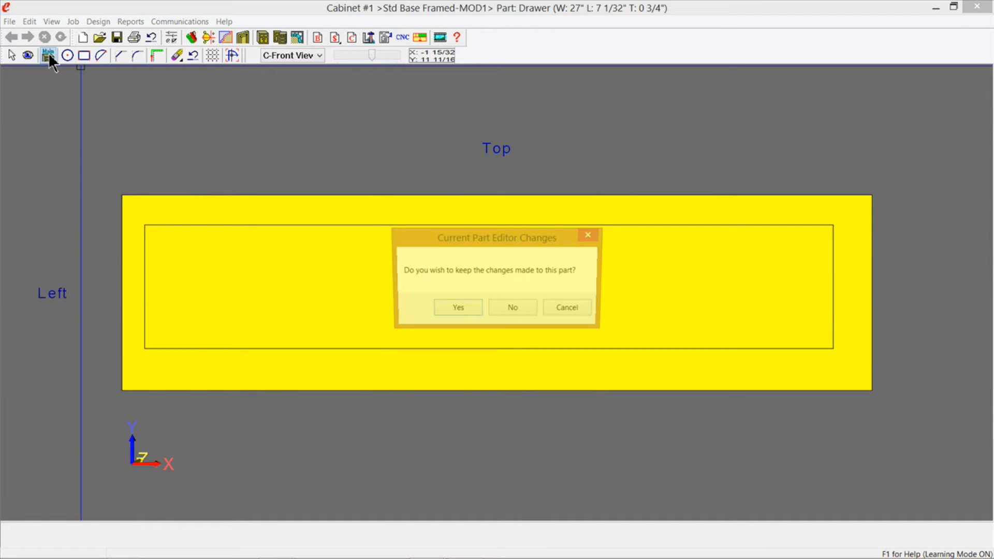
pyautogui.click(456, 310)
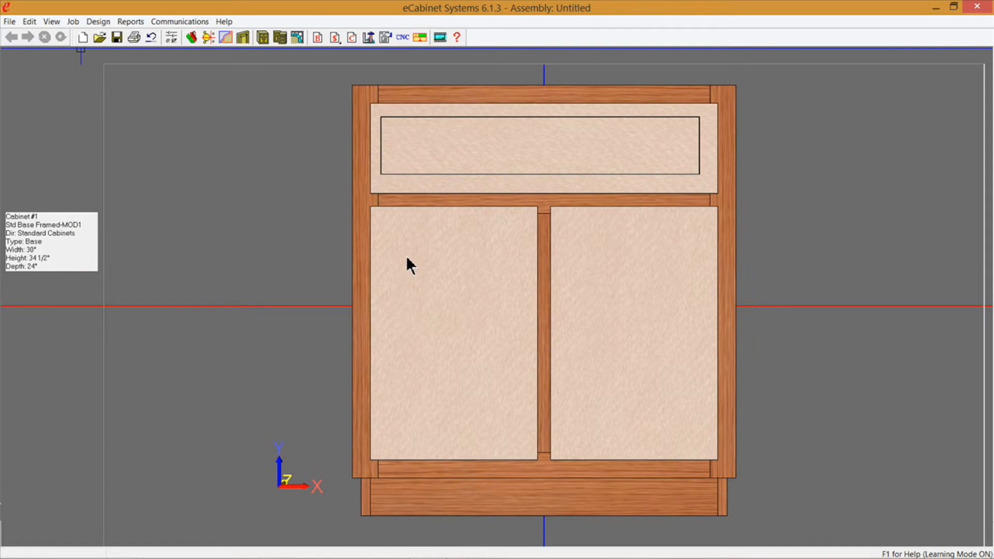
# Open the cabinet's left-hinge door in the Part Editor and sketch a rectangle inset from all four edges
pyautogui.click(439, 305)
pyautogui.click(204, 54)
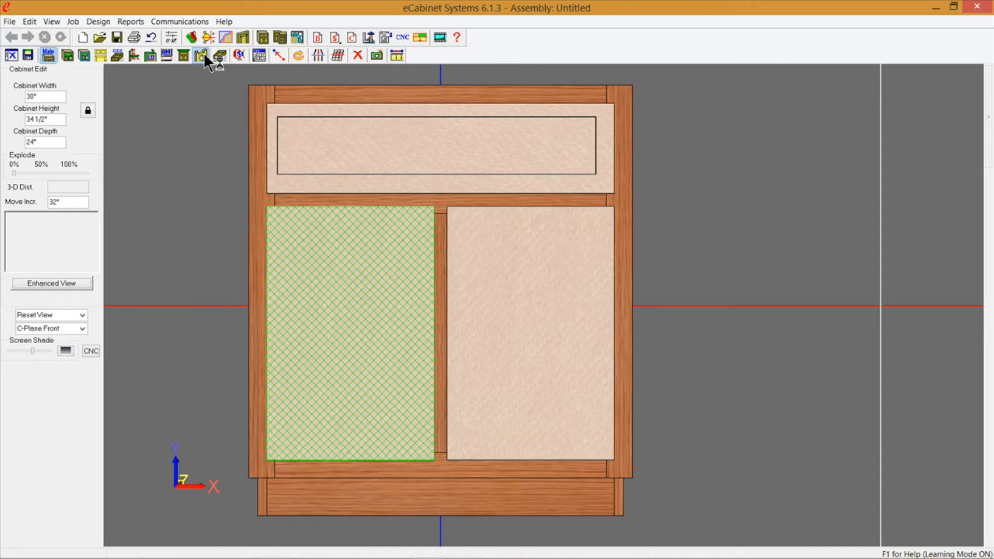
pyautogui.click(388, 243)
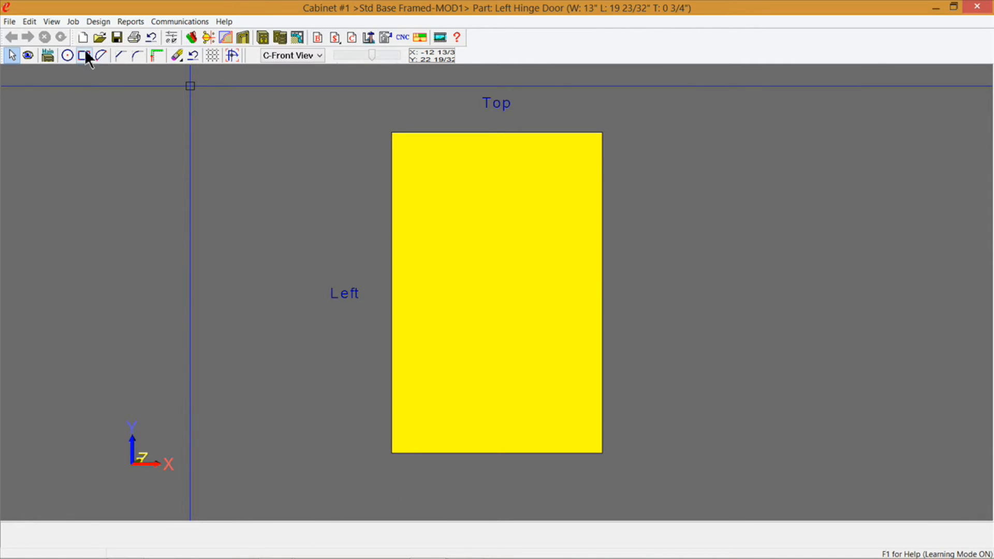
pyautogui.click(85, 55)
pyautogui.click(412, 161)
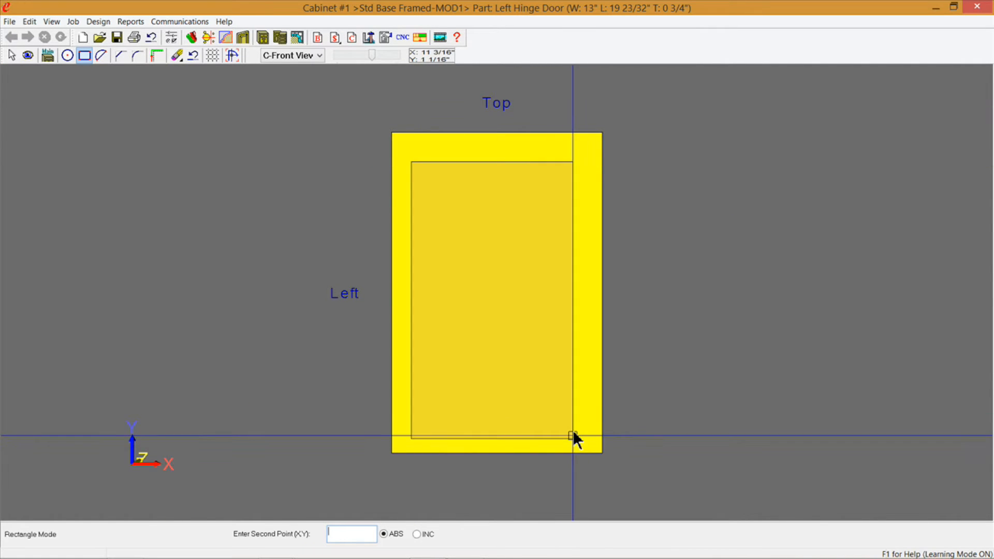
pyautogui.click(574, 432)
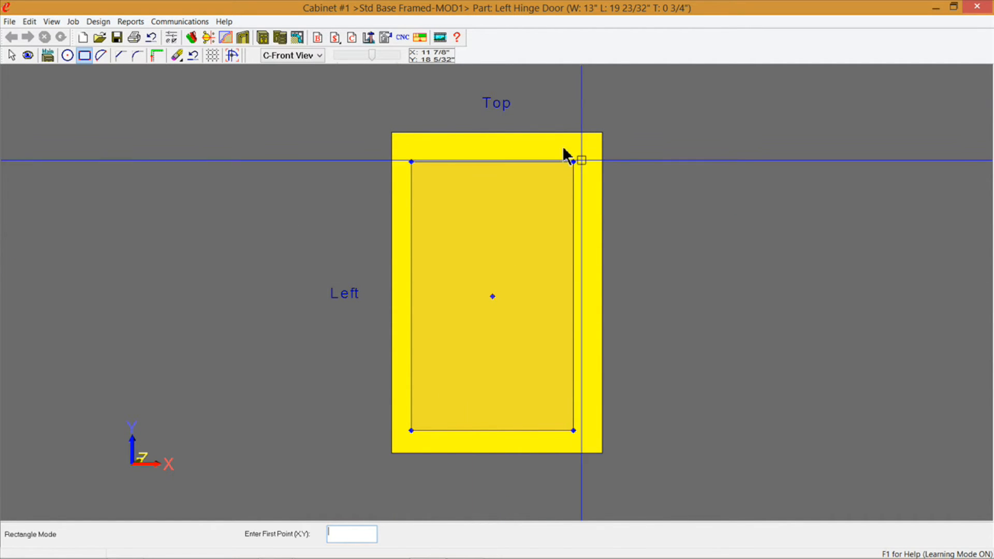
# Pocket the left-hinge door using its inset rectangle as a geometric shape
pyautogui.click(11, 55)
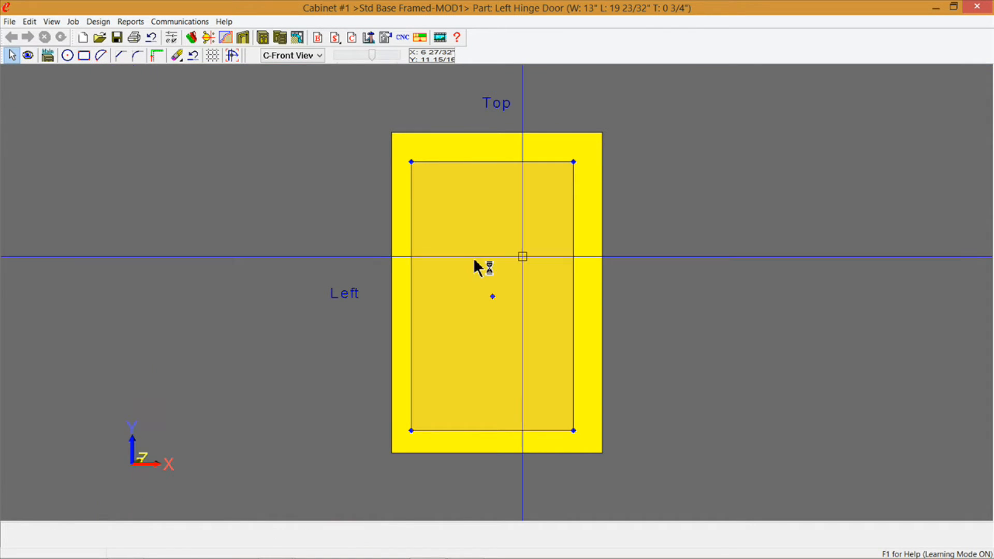
pyautogui.click(442, 238)
pyautogui.rightClick(442, 238)
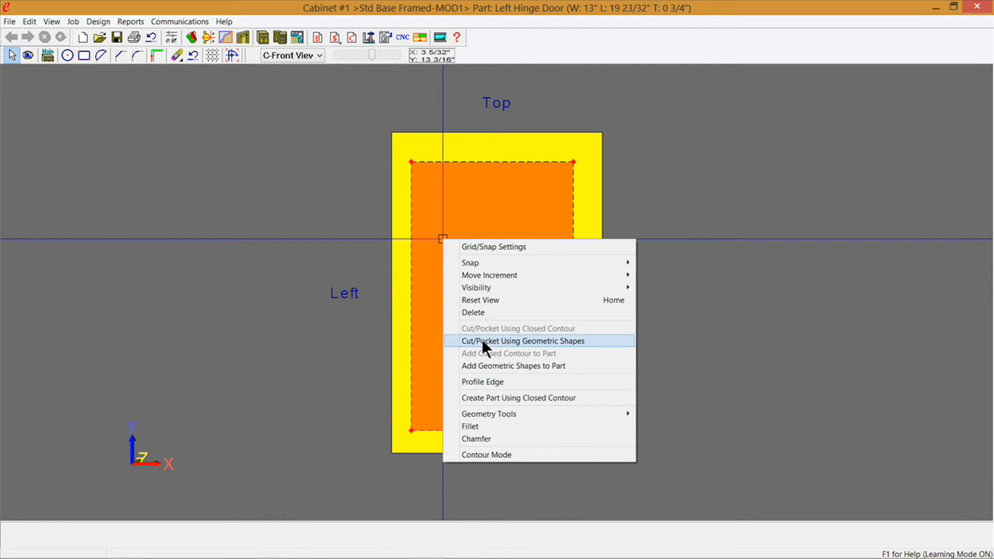
pyautogui.click(486, 341)
pyautogui.click(448, 345)
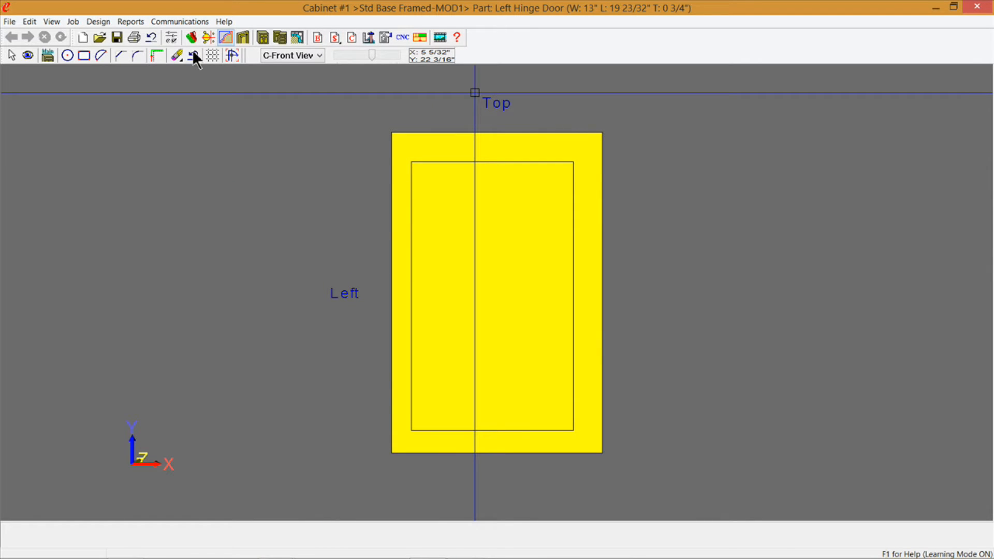
# Return to the cabinet, keeping the left-hinge door's changes, and open the right-hinge door in the Part Editor
pyautogui.click(48, 55)
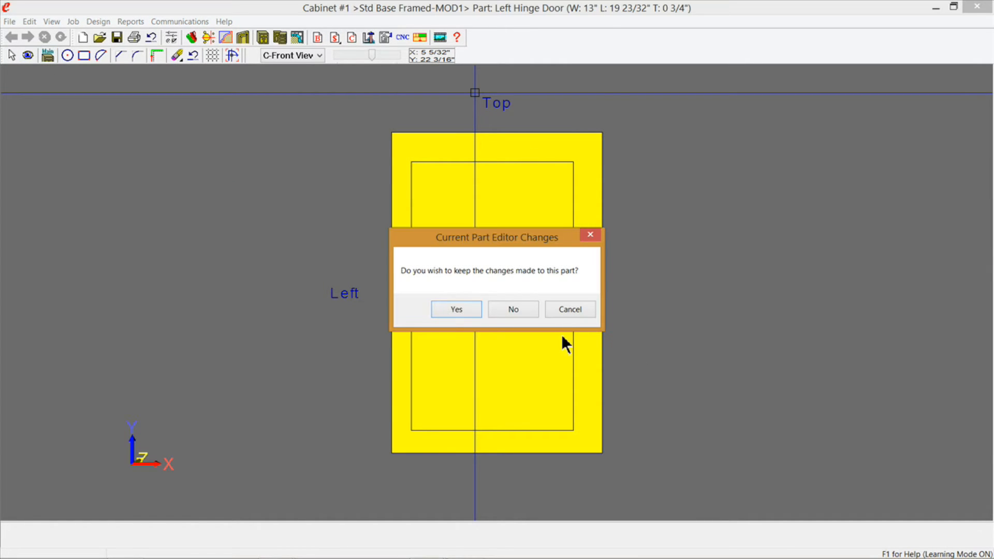
pyautogui.click(468, 307)
pyautogui.click(611, 282)
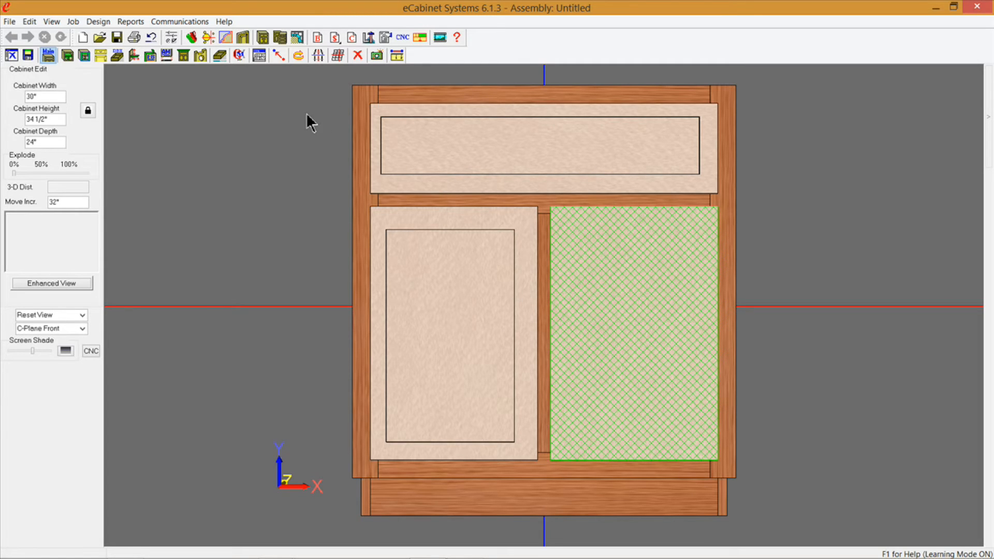
pyautogui.click(200, 52)
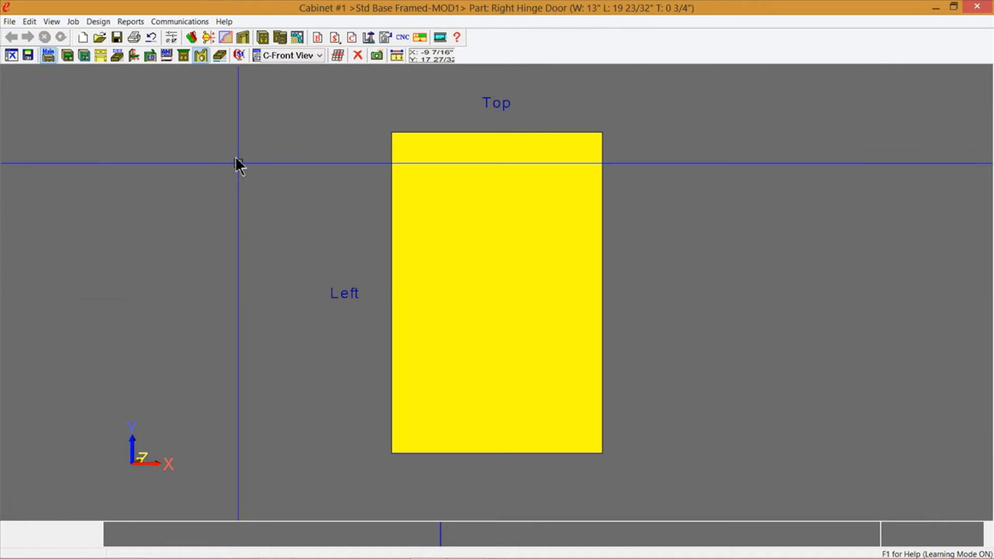
# Sketch two tall side-by-side rectangles on the right-hinge door, ending the second at about X 10 9/16", Y 1 17/32"
pyautogui.click(87, 54)
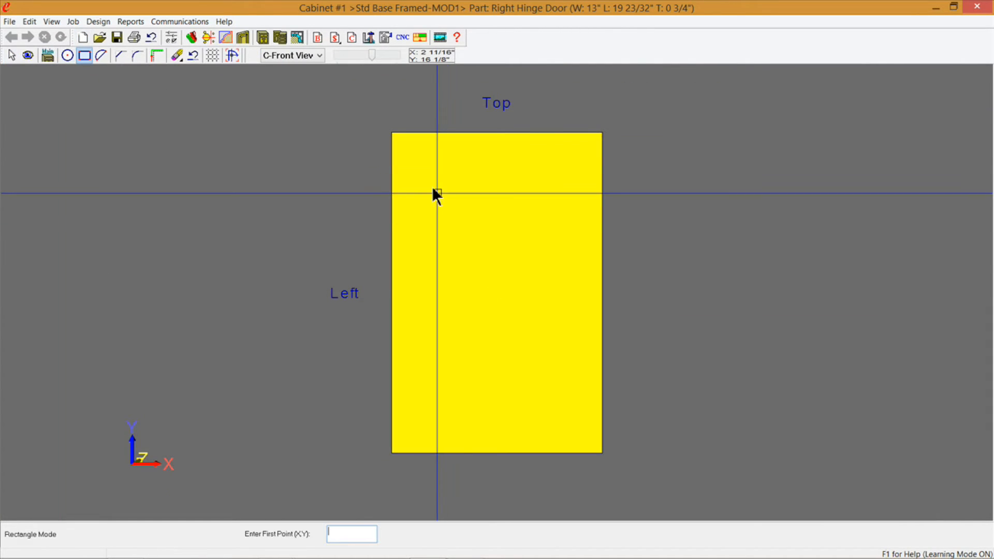
pyautogui.click(403, 163)
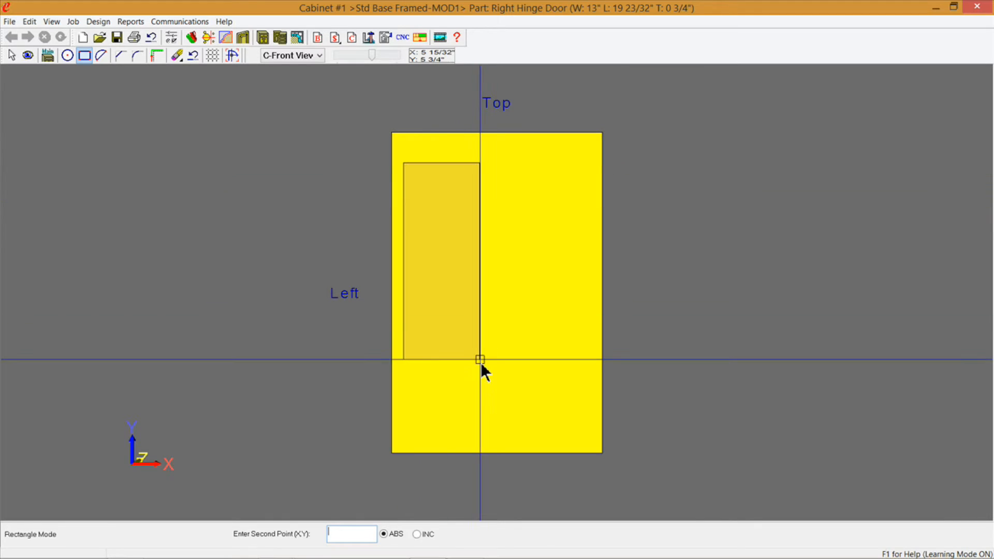
pyautogui.click(488, 426)
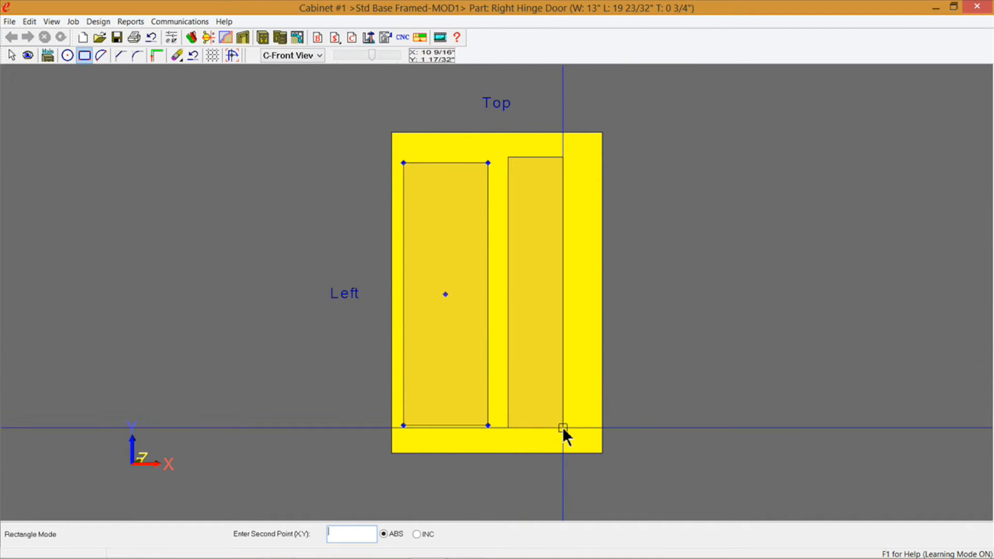
pyautogui.click(563, 428)
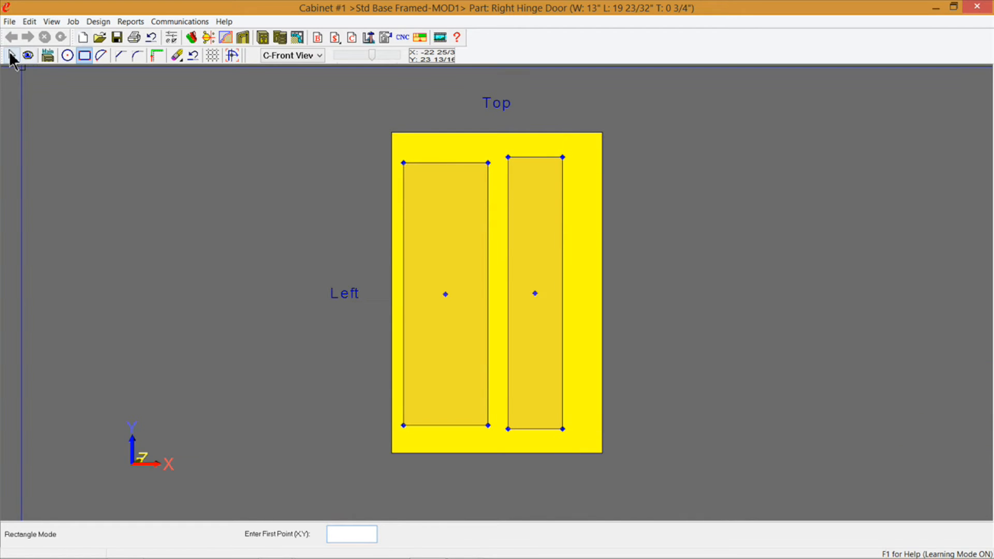
# Pocket the right-hinge door using both rectangles as geometric shapes and return to the cabinet, keeping the part changes
pyautogui.click(10, 56)
pyautogui.click(426, 210)
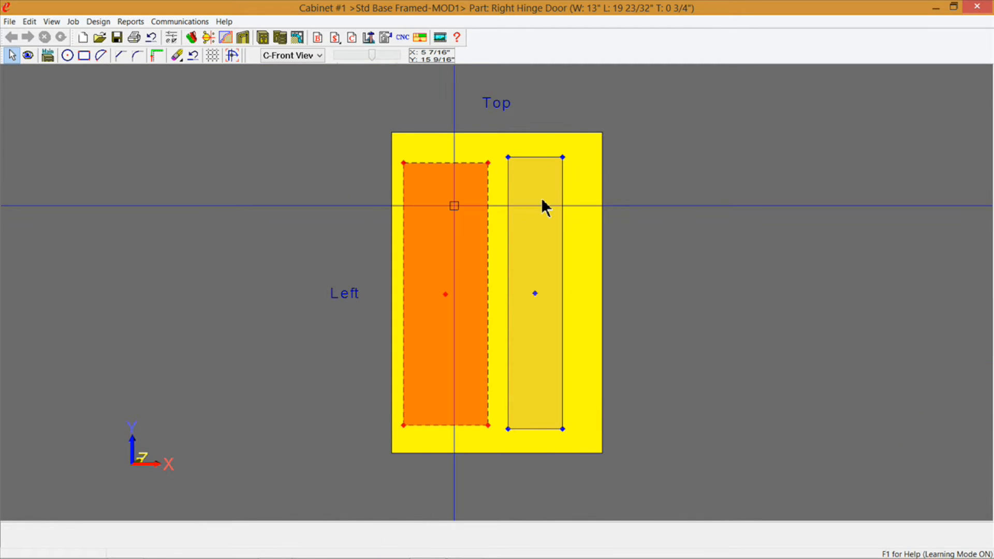
pyautogui.keyDown('shift'); pyautogui.click(540, 198); pyautogui.keyUp('shift')
pyautogui.rightClick(536, 203)
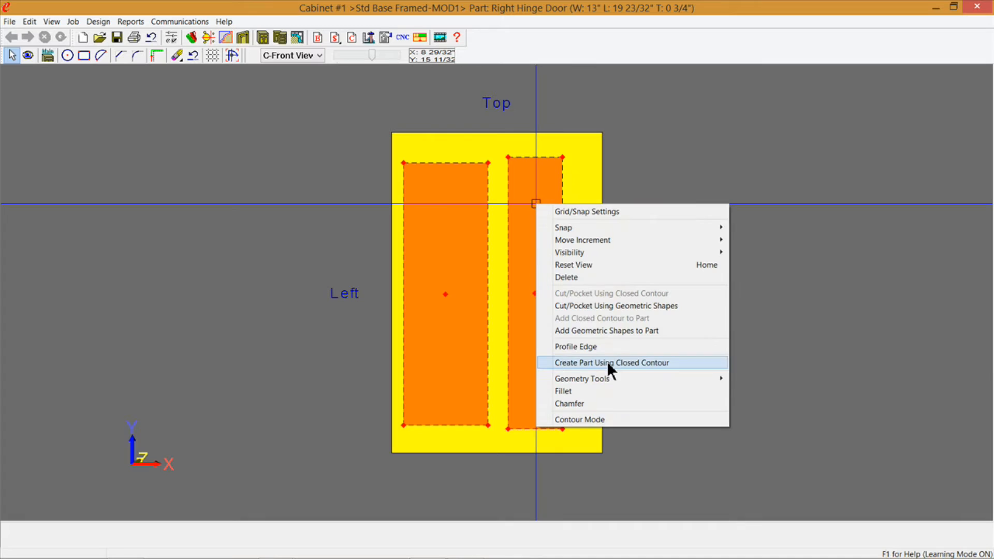
pyautogui.click(580, 307)
pyautogui.click(447, 346)
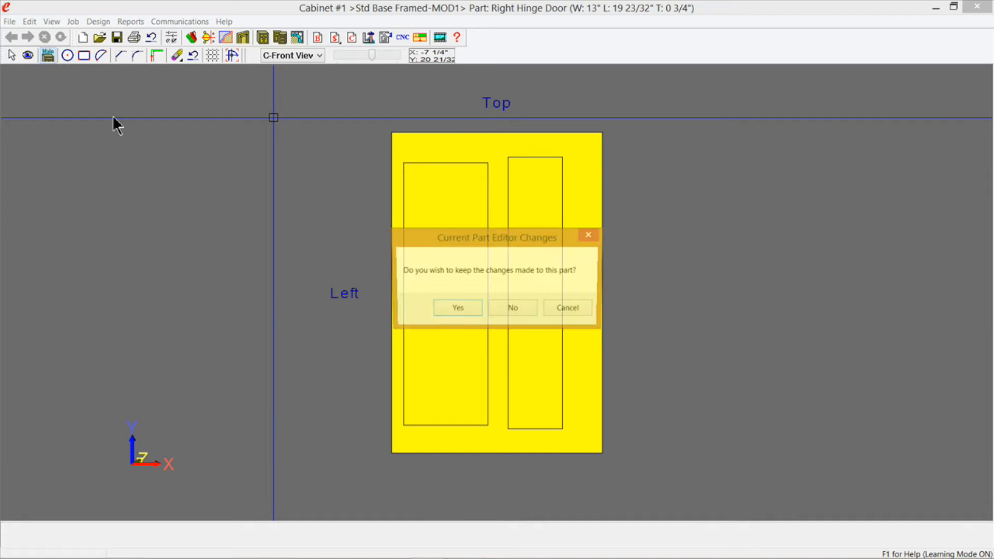
pyautogui.click(457, 309)
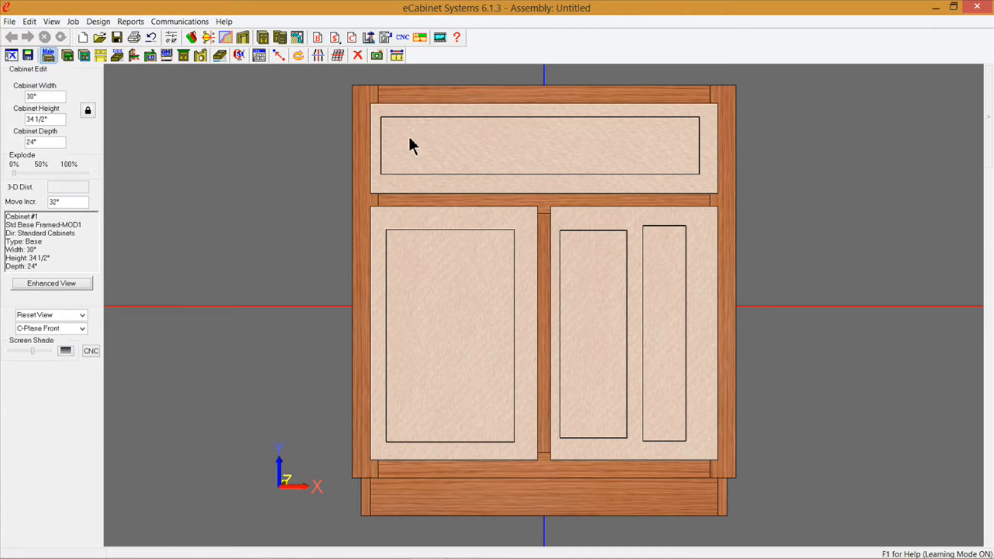
pyautogui.click(464, 171)
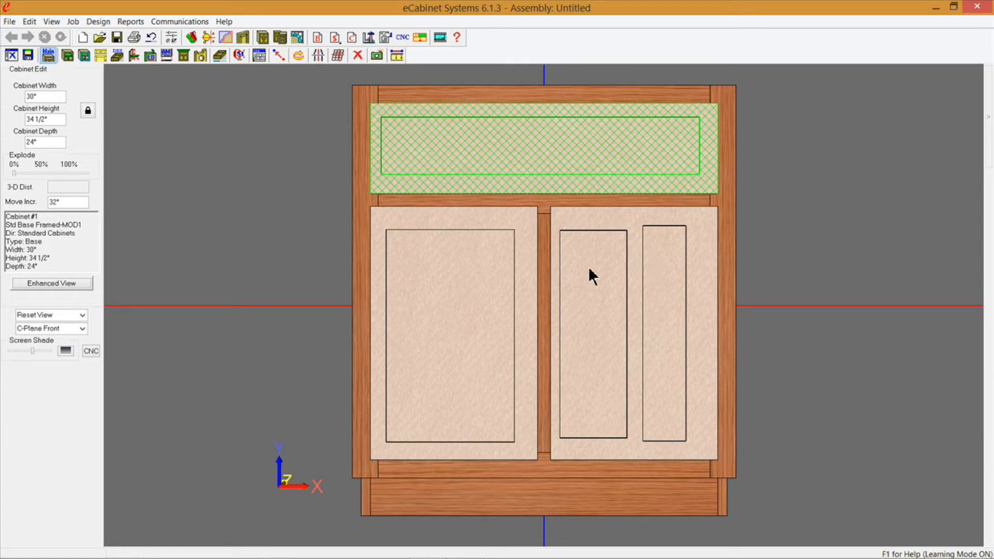
pyautogui.keyDown('ctrl'); pyautogui.click(601, 282); pyautogui.keyUp('ctrl')
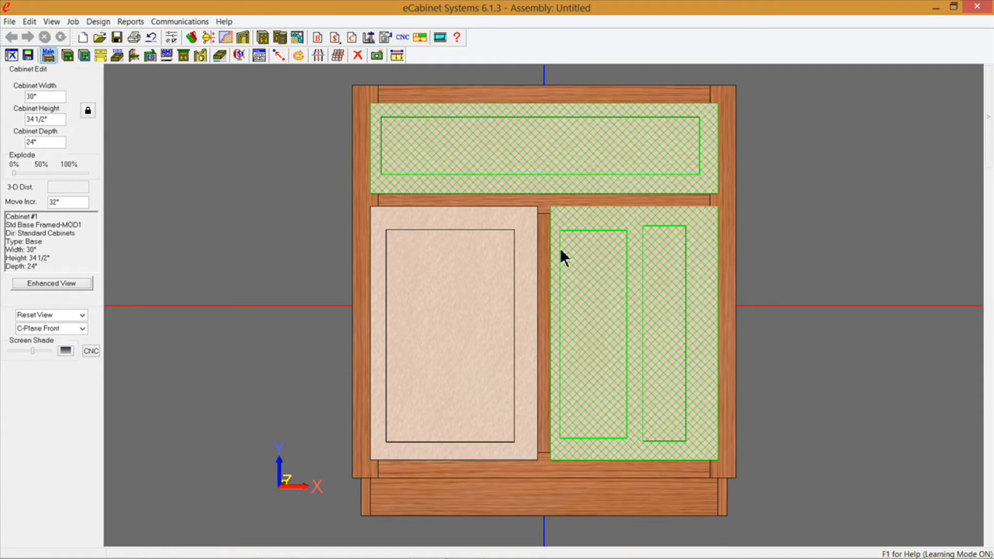
pyautogui.click(558, 222)
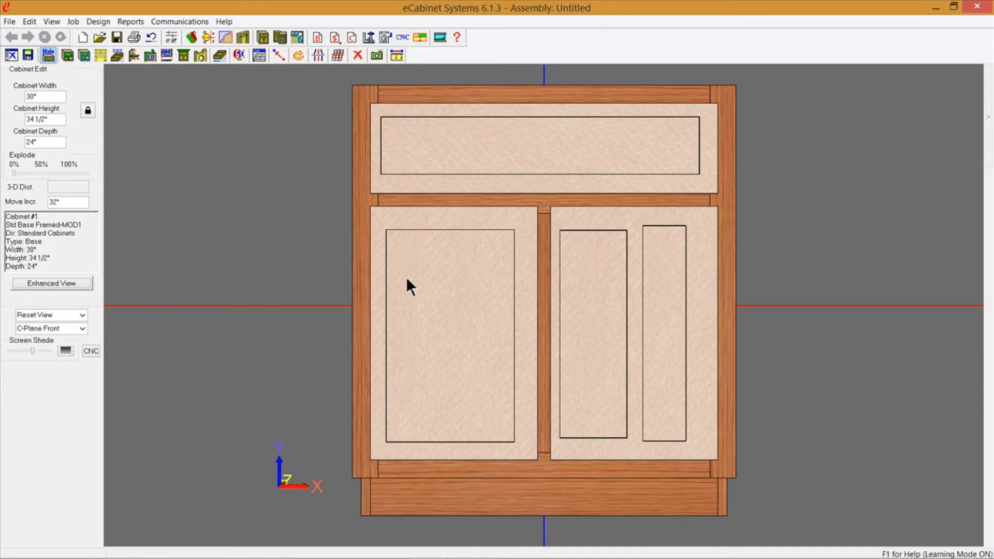
# Open the left-hinge door in the Part Editor and profile its pocket's edge chain with the p1875Bead tool, without radius compensation
pyautogui.click(434, 250)
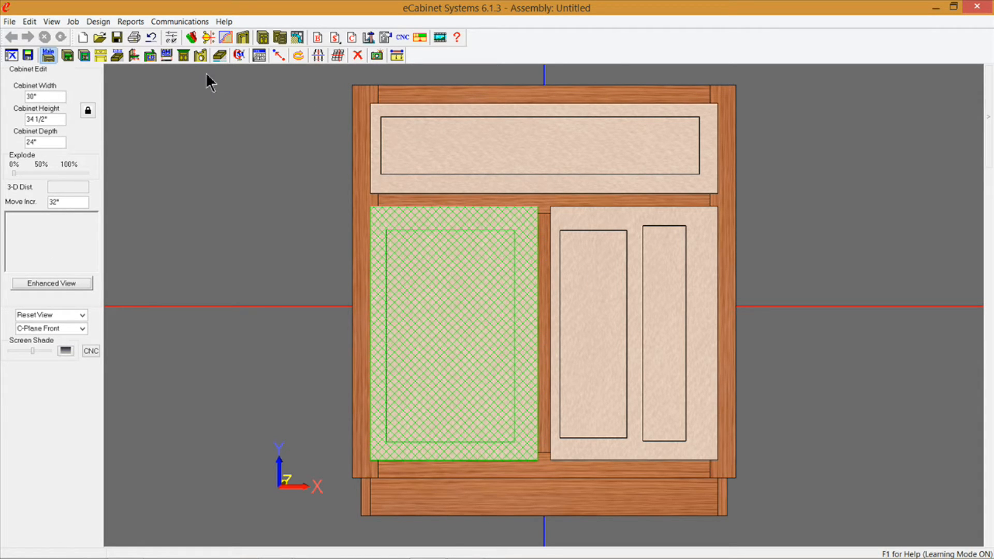
pyautogui.click(201, 55)
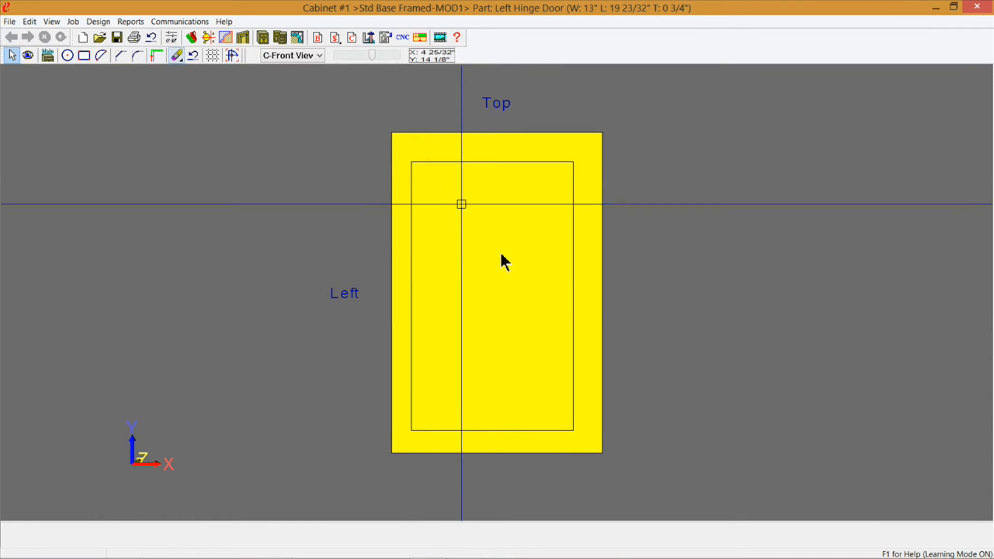
pyautogui.click(157, 56)
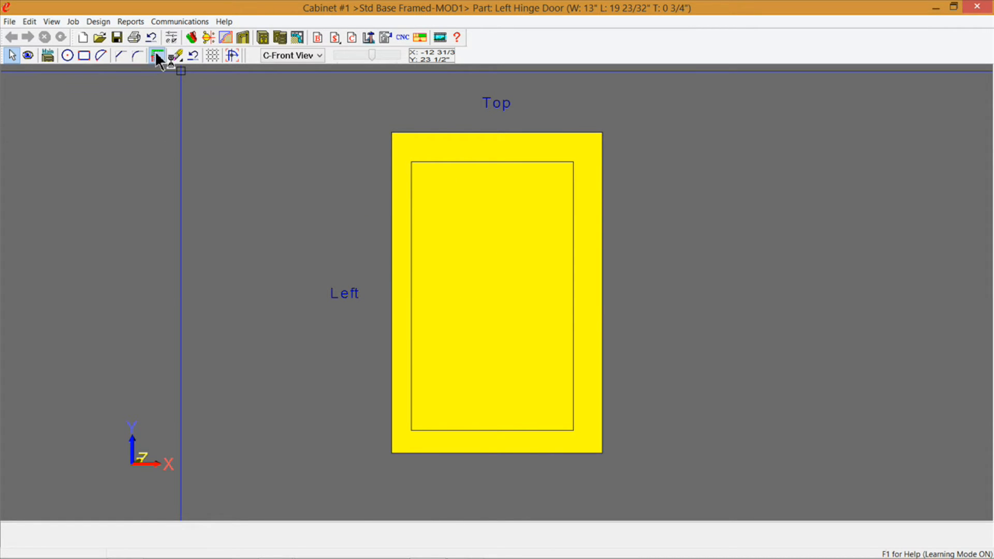
pyautogui.click(407, 368)
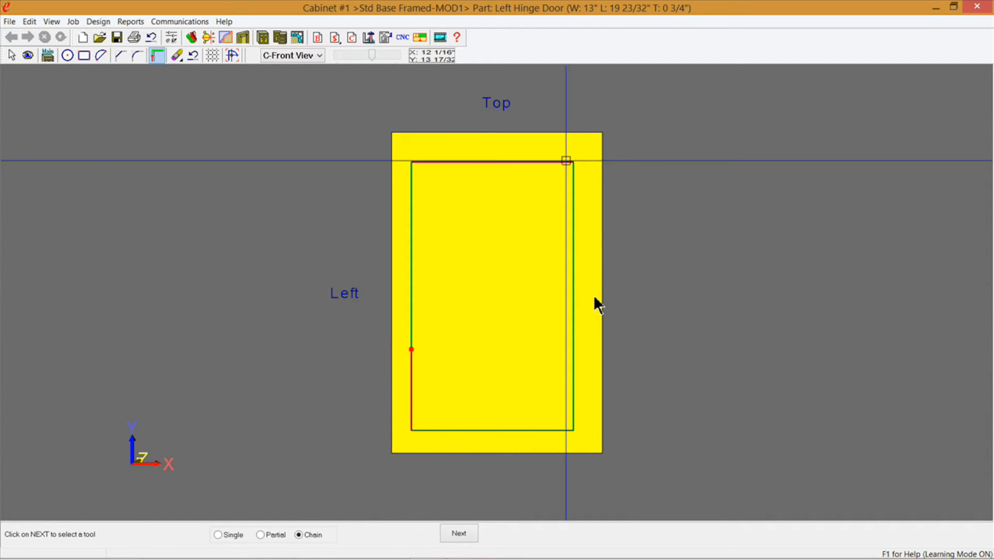
pyautogui.click(452, 532)
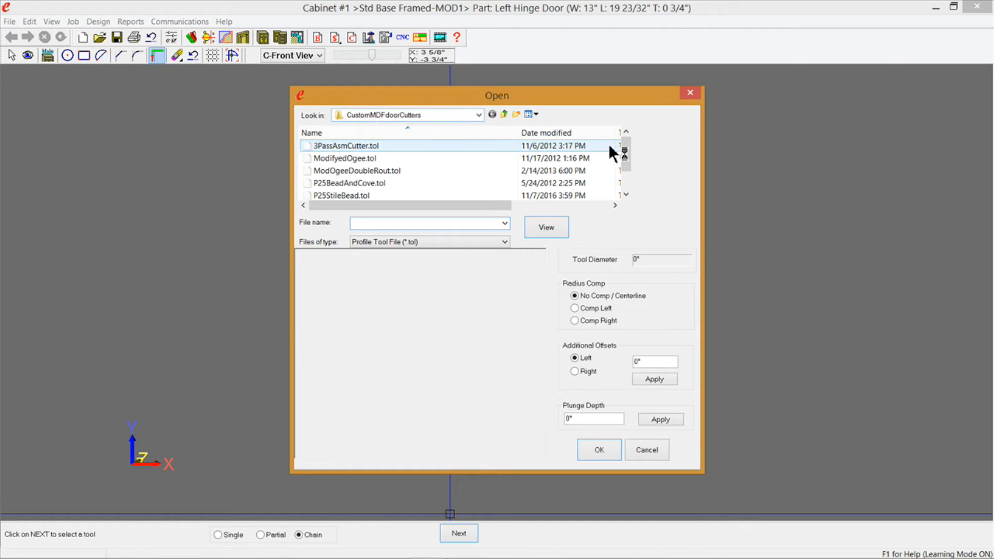
pyautogui.moveTo(627, 154); pyautogui.dragTo(626, 161)
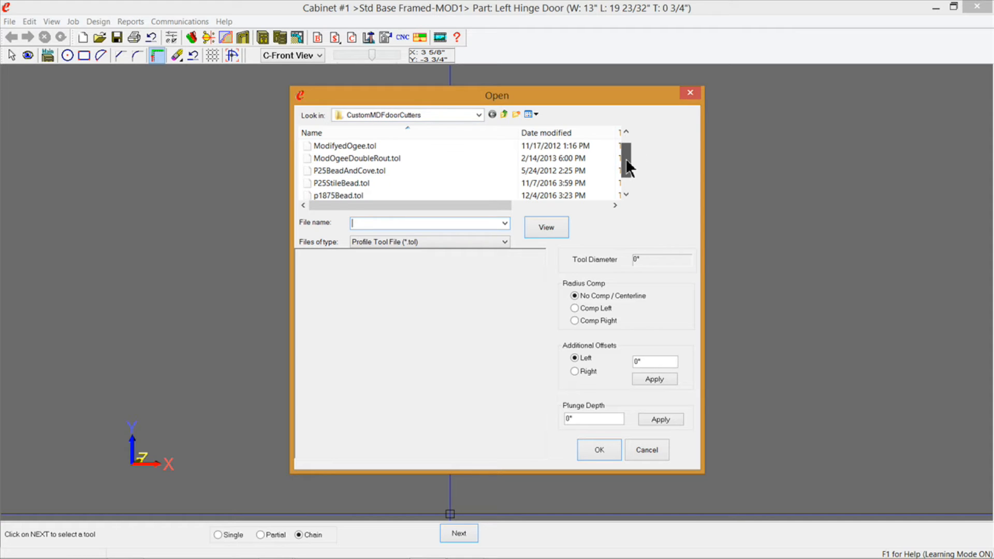
pyautogui.click(321, 195)
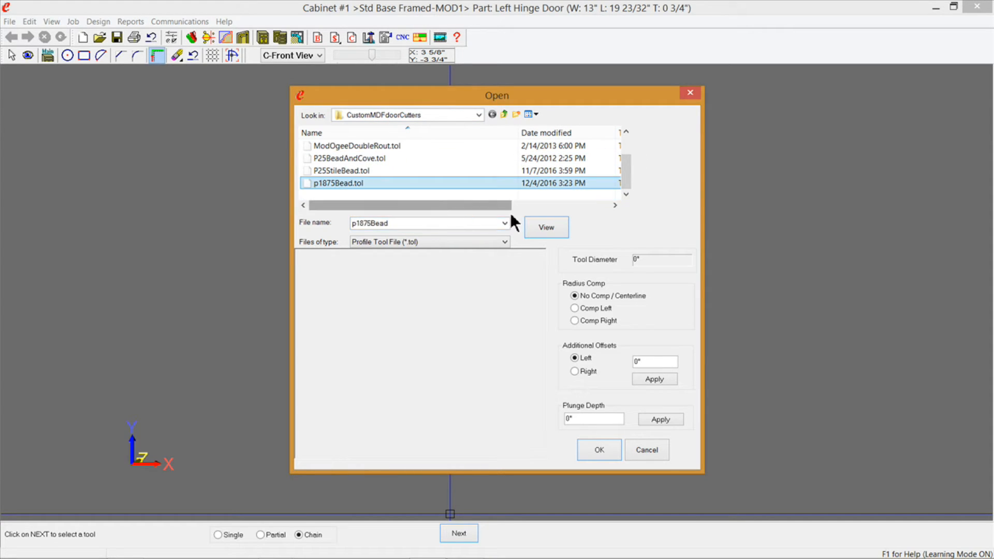
pyautogui.click(543, 228)
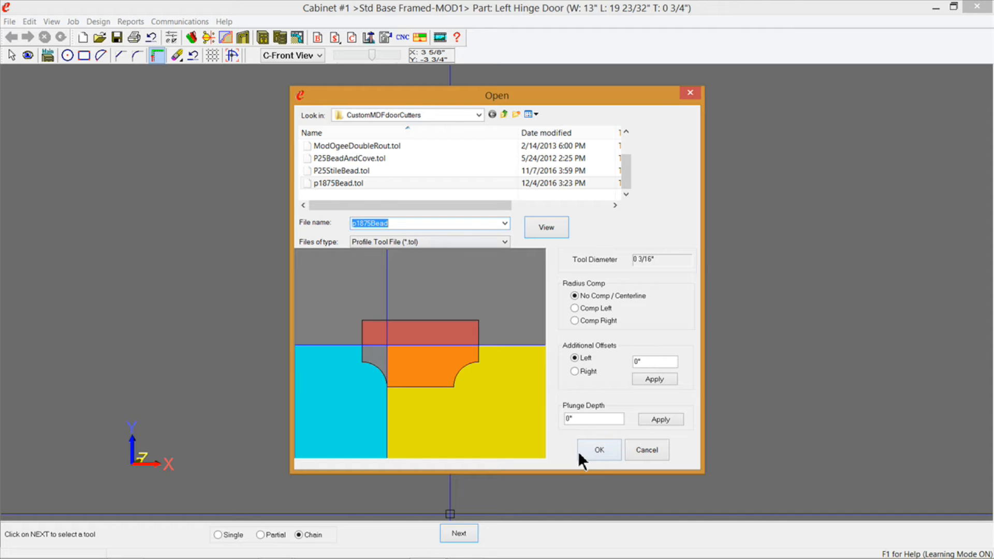
pyautogui.click(600, 449)
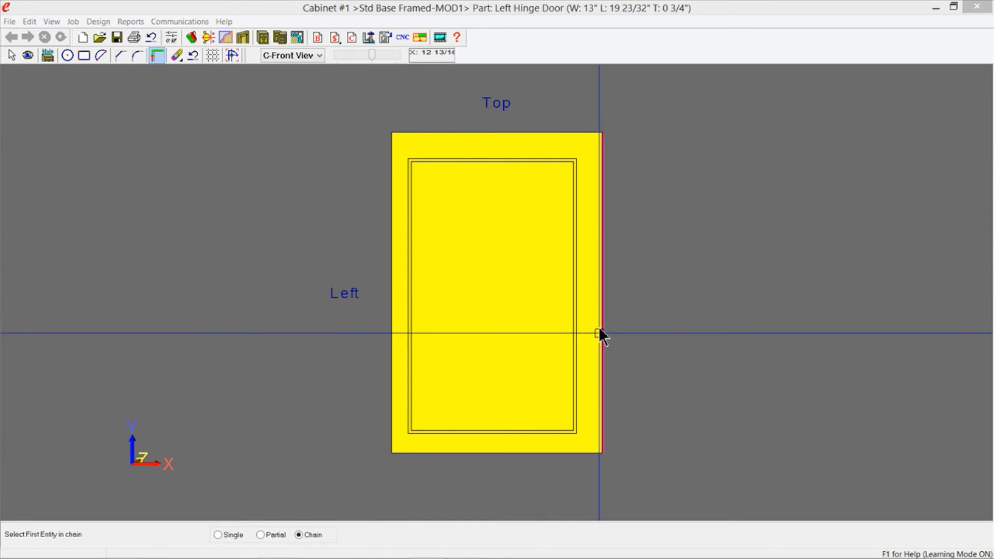
# Profile the left-hinge door's outer edge chain with the p1875Bead tool and inspect the door in 3D
pyautogui.click(390, 316)
pyautogui.click(473, 533)
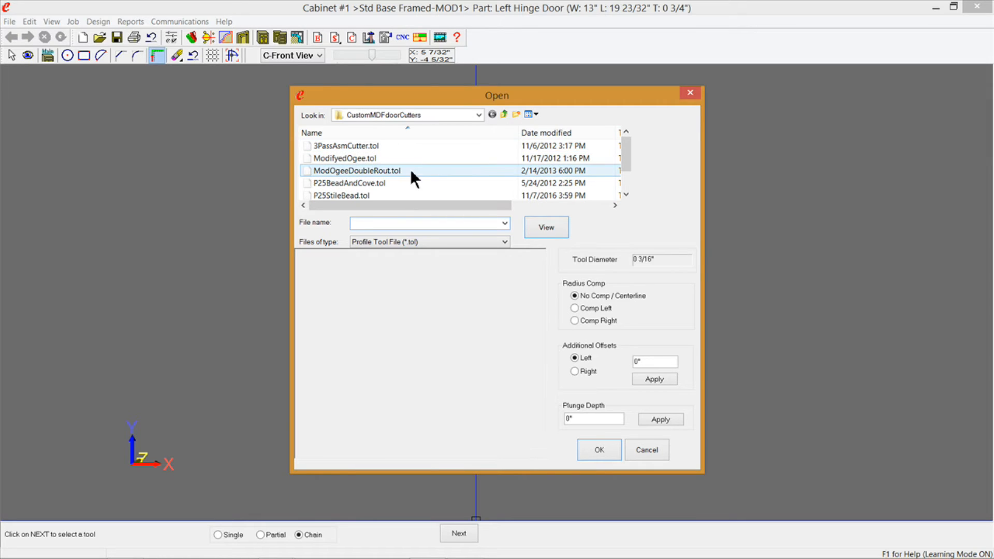
pyautogui.moveTo(629, 150); pyautogui.dragTo(629, 157)
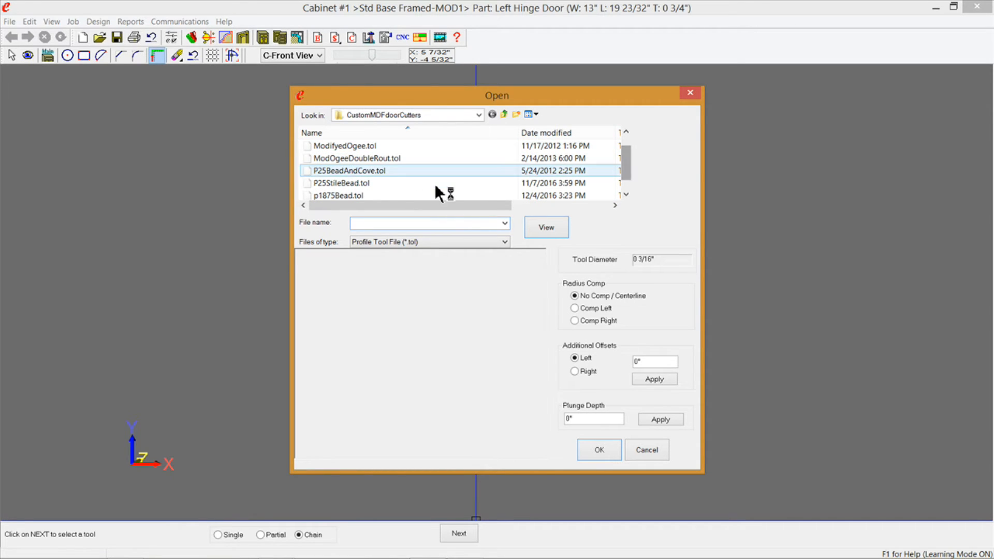
pyautogui.click(343, 194)
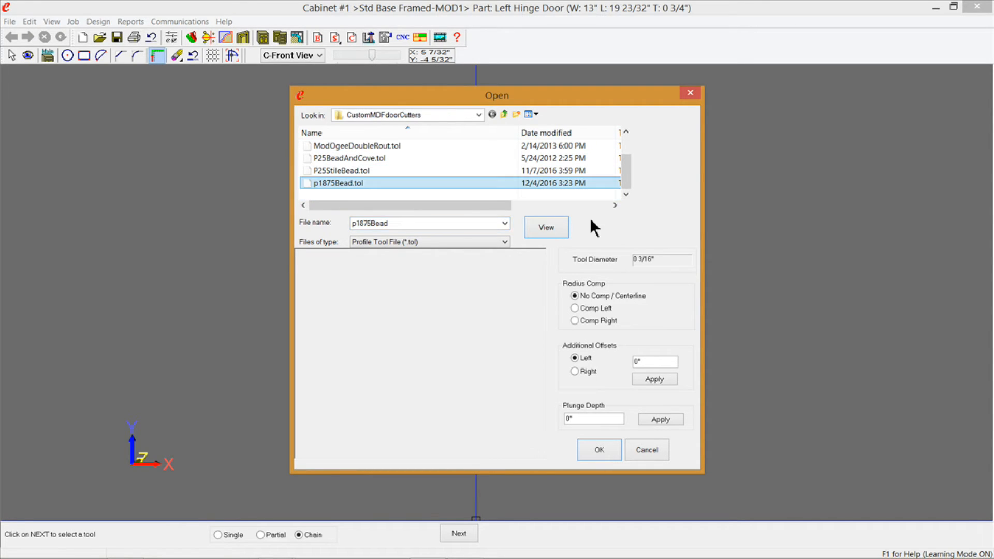
pyautogui.click(552, 226)
pyautogui.click(599, 449)
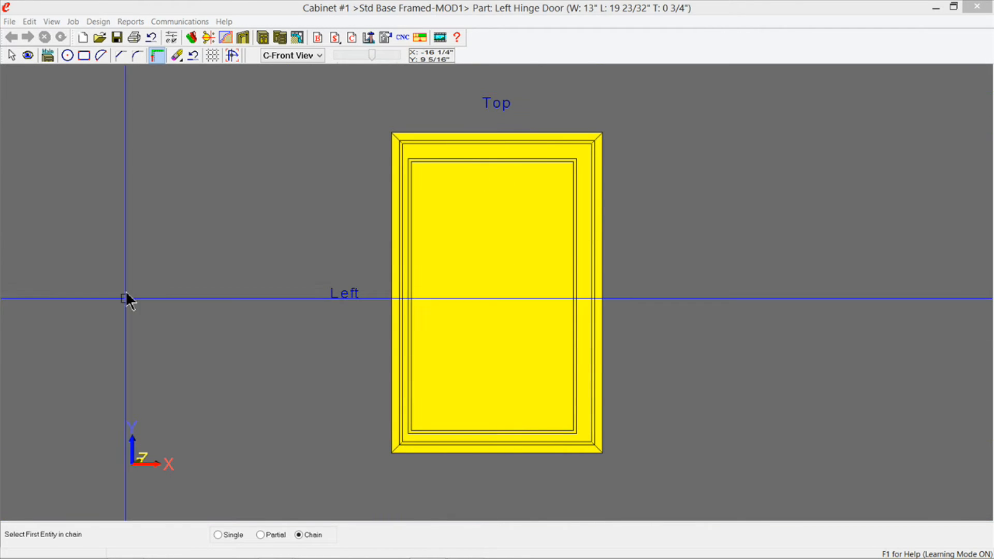
pyautogui.click(29, 57)
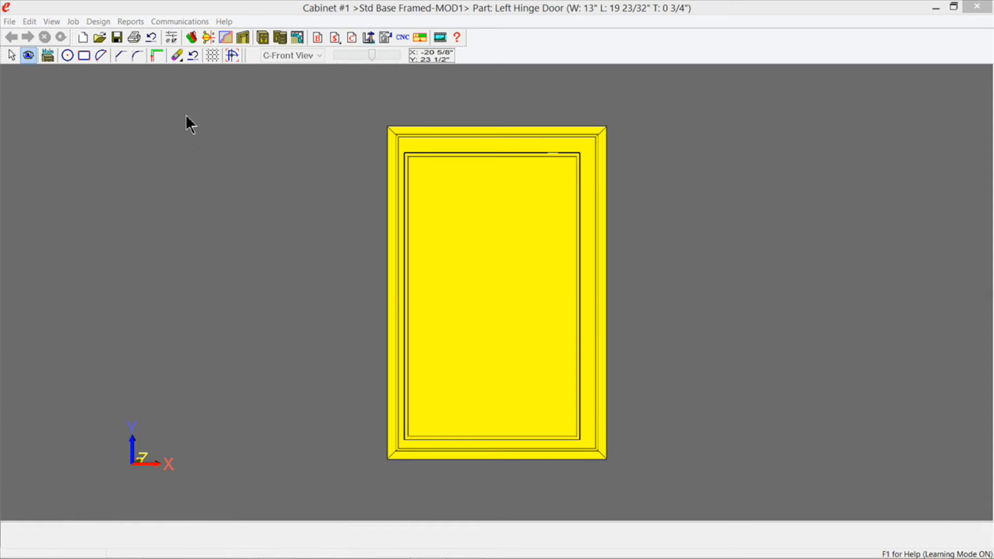
pyautogui.moveTo(446, 413)
pyautogui.mouseDown()
pyautogui.moveTo(456, 311)
pyautogui.moveTo(482, 423)
pyautogui.moveTo(522, 319)
pyautogui.moveTo(472, 443)
pyautogui.moveTo(443, 398)
pyautogui.mouseUp()
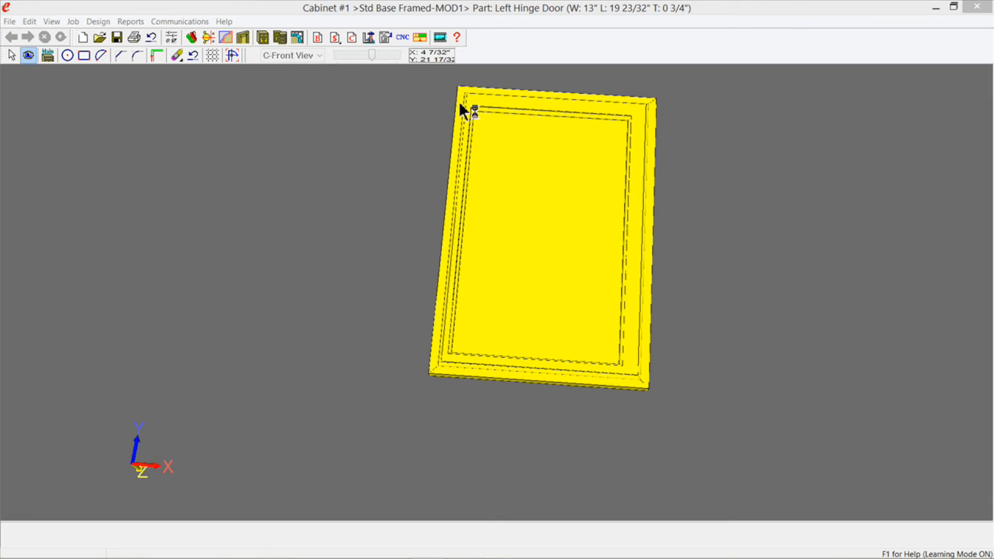
# Delete the profile cut around the left-hinge door's outer edge
pyautogui.click(120, 55)
pyautogui.click(157, 56)
pyautogui.click(180, 84)
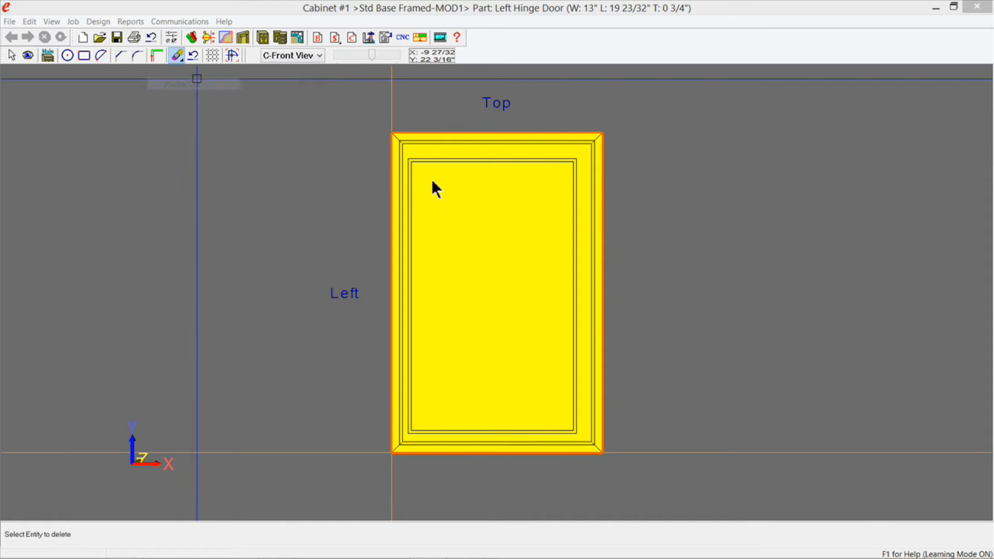
pyautogui.click(392, 163)
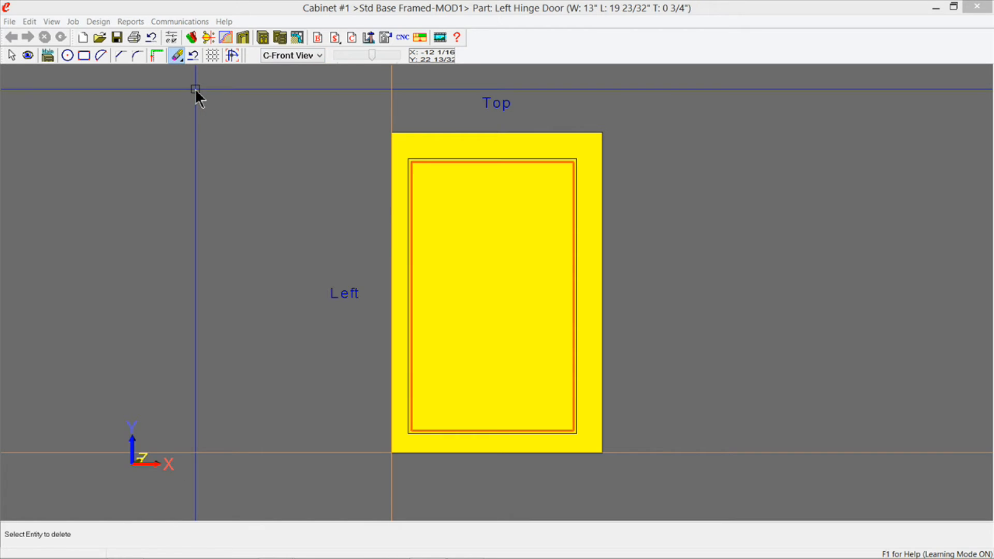
pyautogui.click(158, 55)
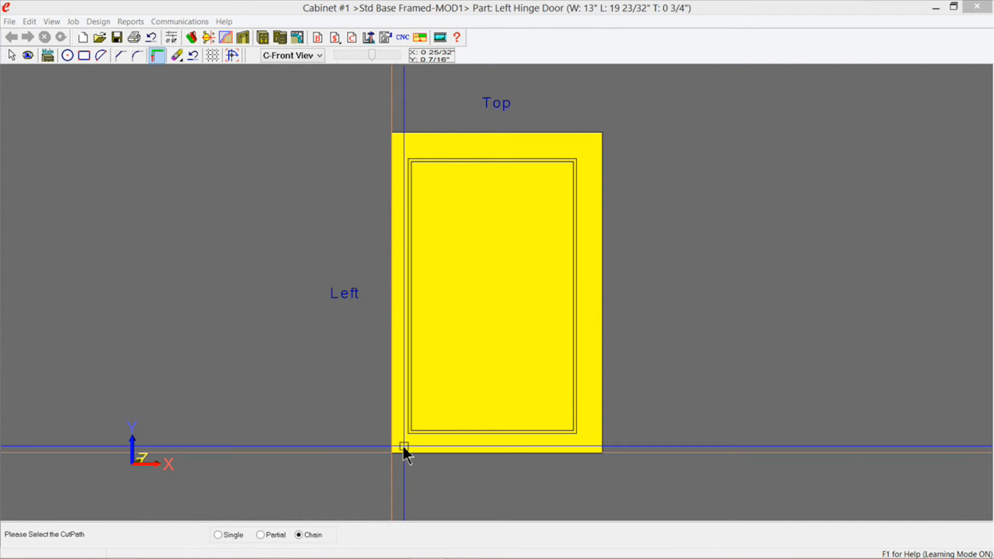
pyautogui.click(390, 424)
pyautogui.click(392, 403)
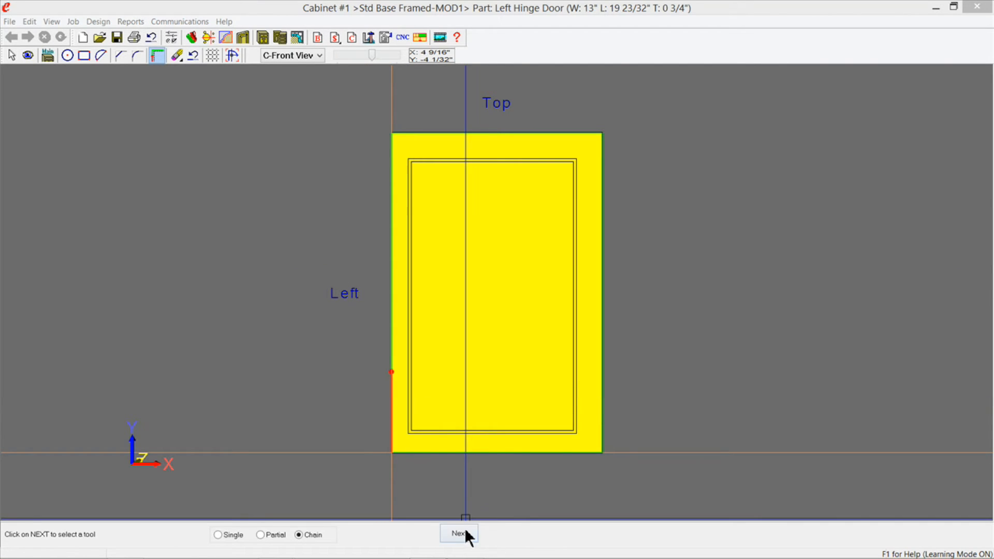
pyautogui.click(467, 533)
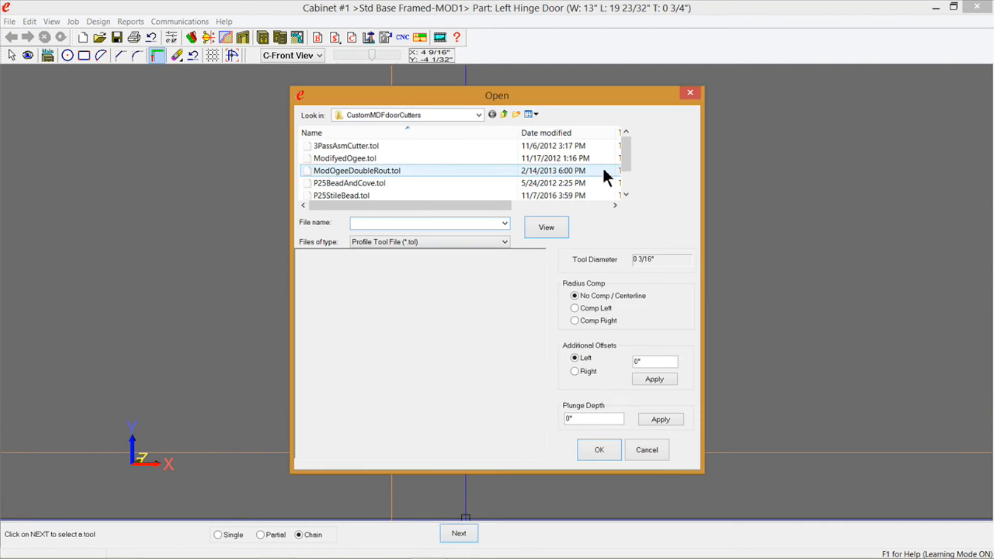
pyautogui.click(626, 195)
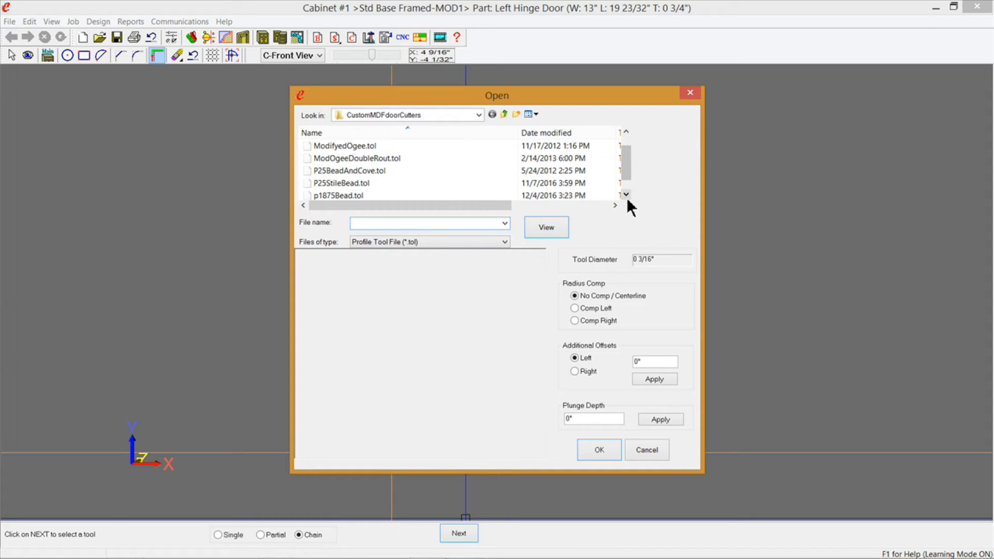
pyautogui.click(348, 195)
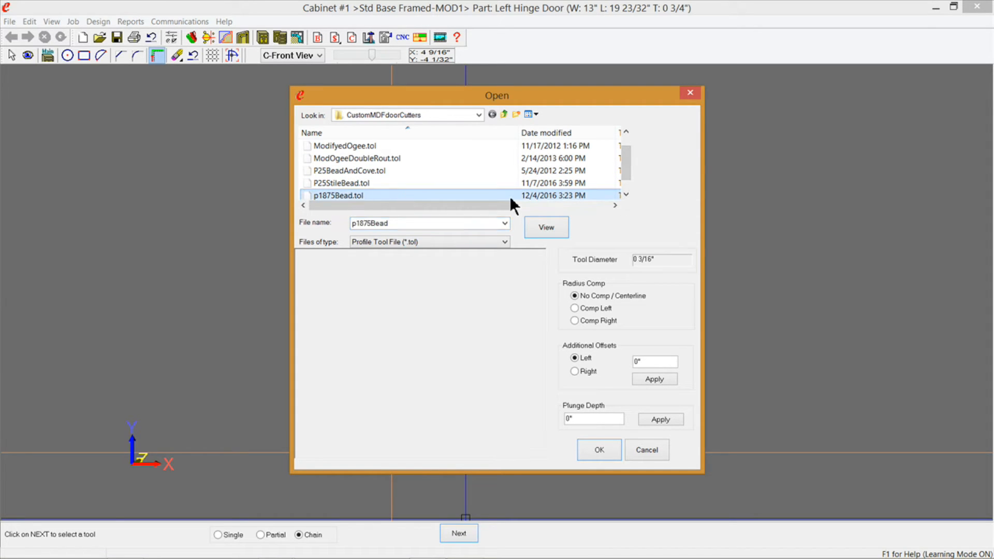
pyautogui.click(547, 229)
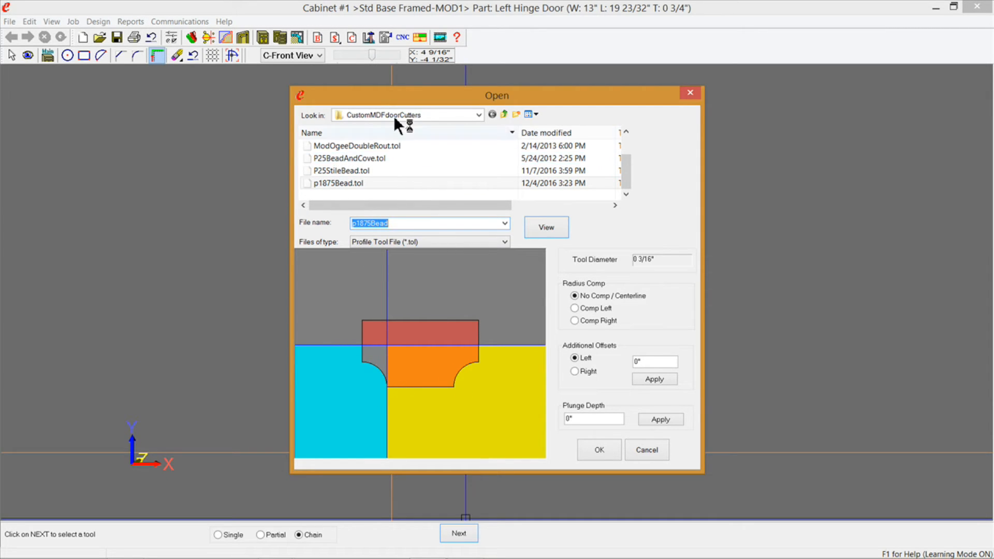
pyautogui.moveTo(468, 99)
pyautogui.mouseDown()
pyautogui.moveTo(796, 108)
pyautogui.moveTo(759, 95)
pyautogui.mouseUp()
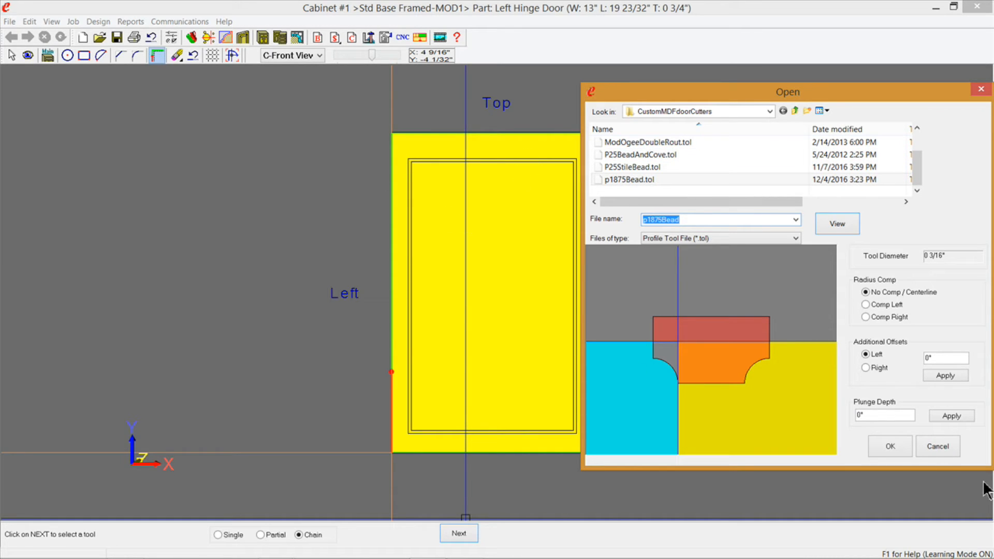
pyautogui.click(938, 445)
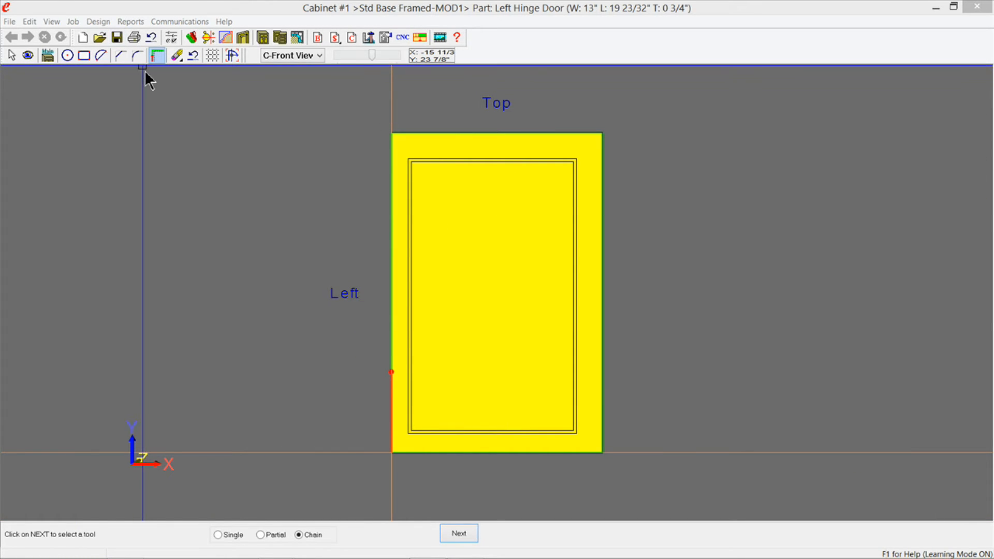
pyautogui.press('Escape')
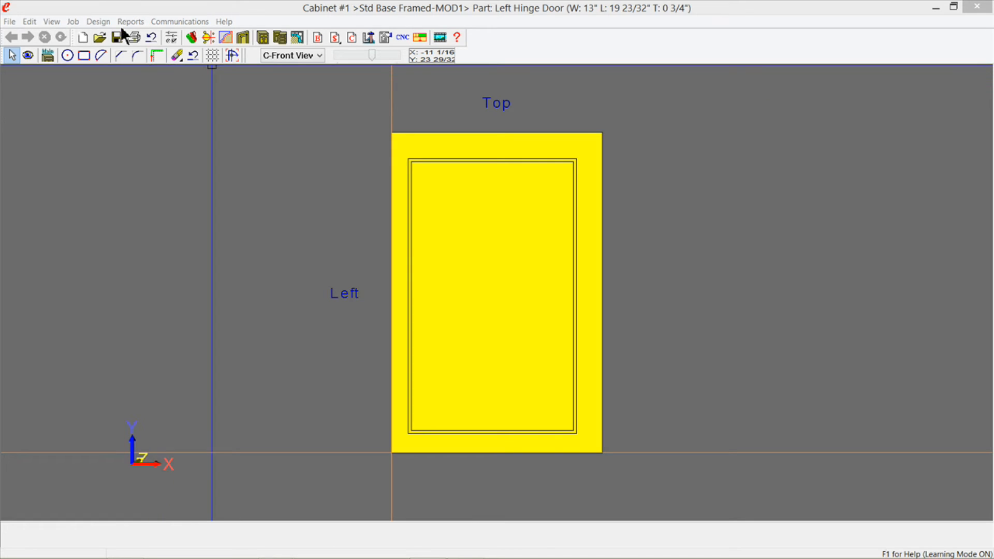
# Profile the left-hinge door's outer edge chain, starting from its right edge, with the p1875Bead tool and no radius compensation
pyautogui.click(157, 55)
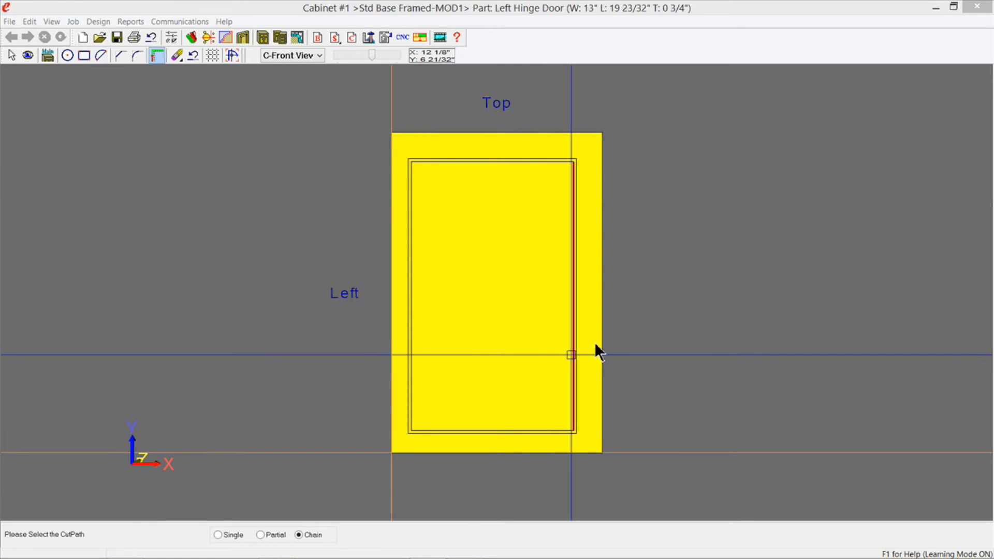
pyautogui.click(602, 424)
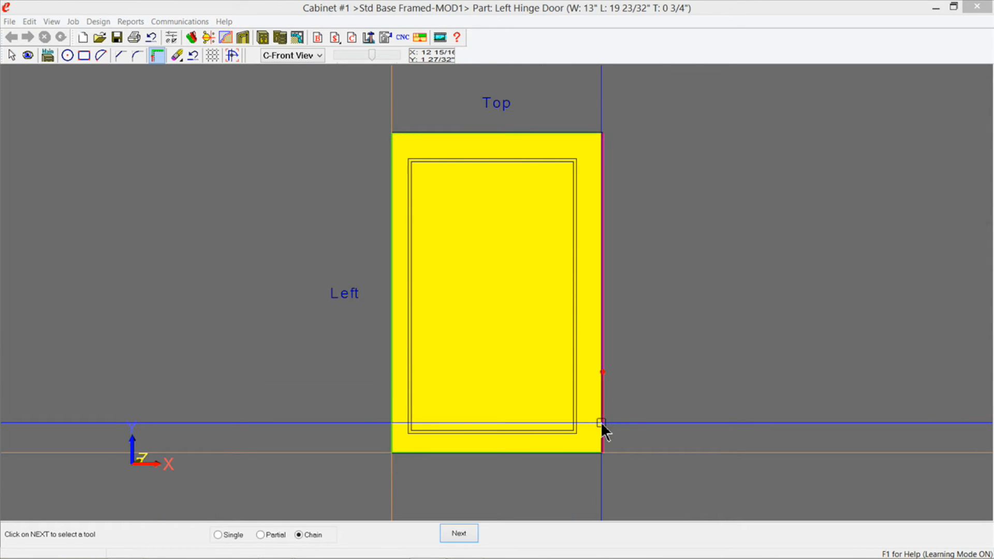
pyautogui.click(457, 534)
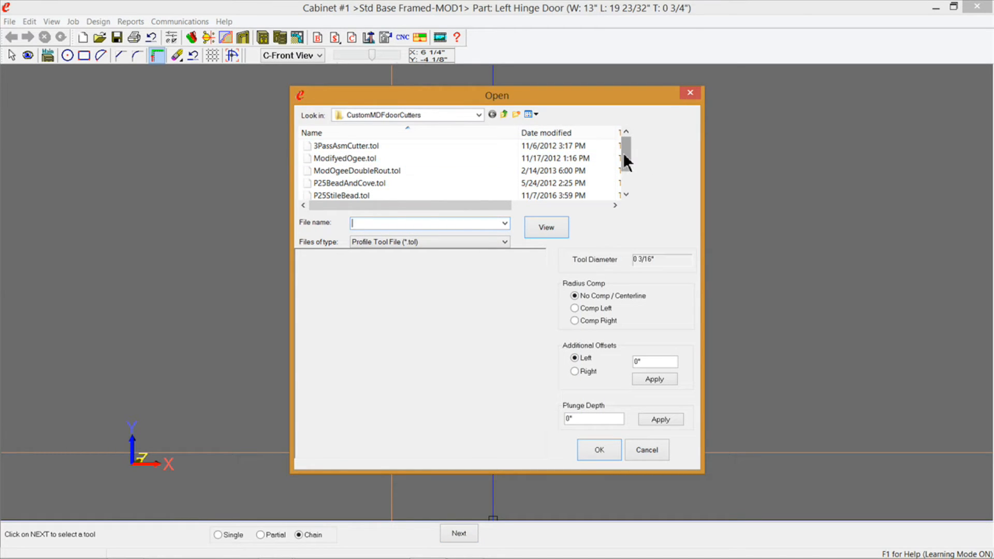
pyautogui.moveTo(627, 156); pyautogui.dragTo(626, 164)
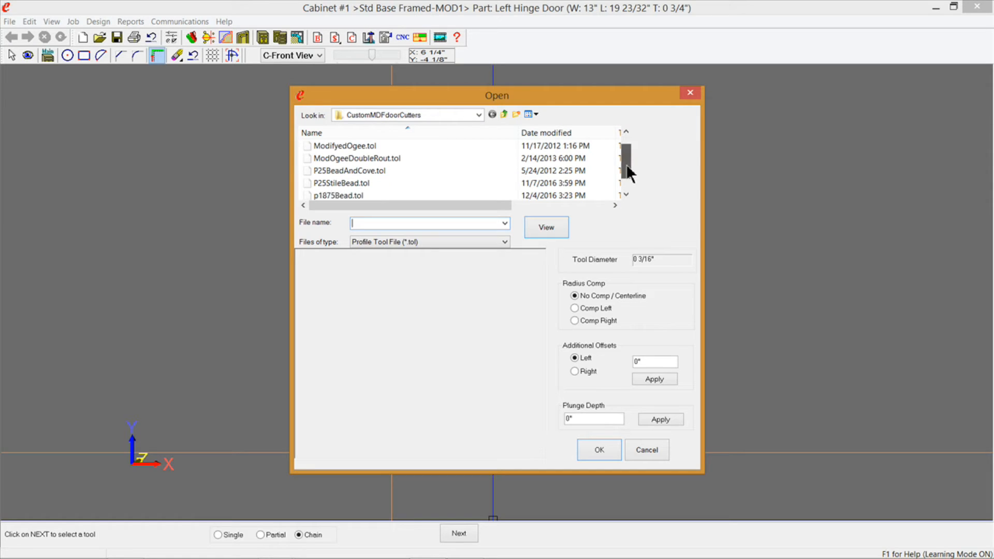
pyautogui.click(343, 195)
pyautogui.click(549, 228)
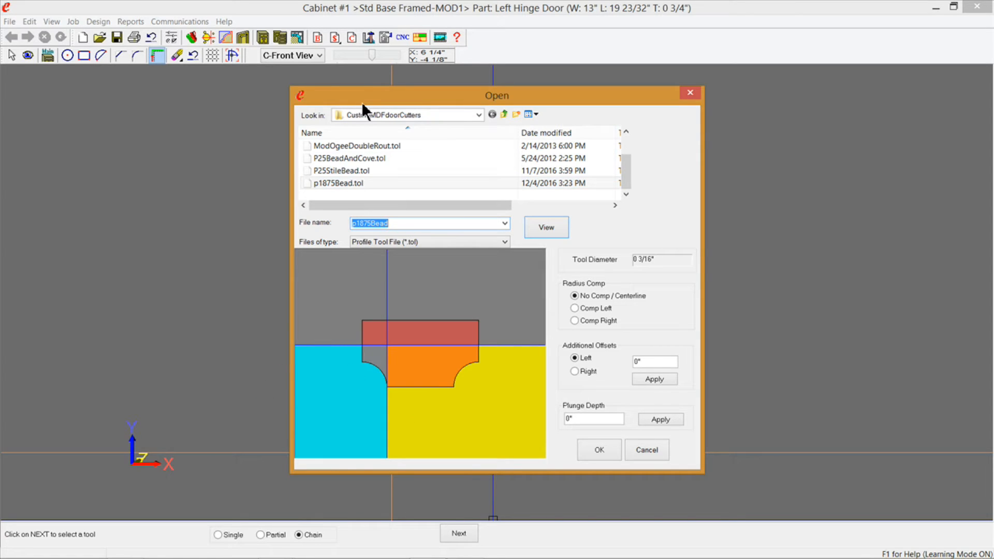
pyautogui.moveTo(359, 95)
pyautogui.mouseDown()
pyautogui.moveTo(710, 170)
pyautogui.moveTo(697, 89)
pyautogui.moveTo(707, 88)
pyautogui.mouseUp()
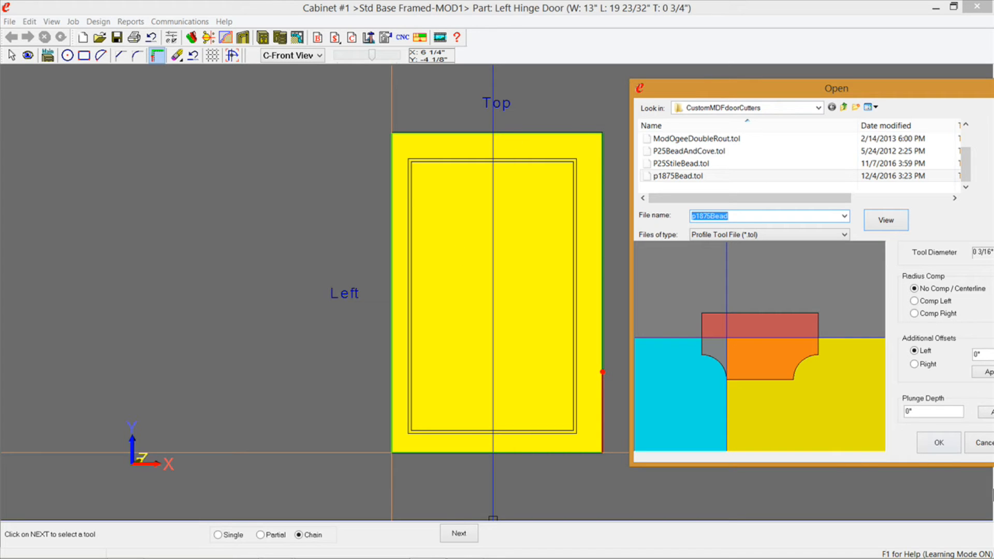
pyautogui.click(939, 444)
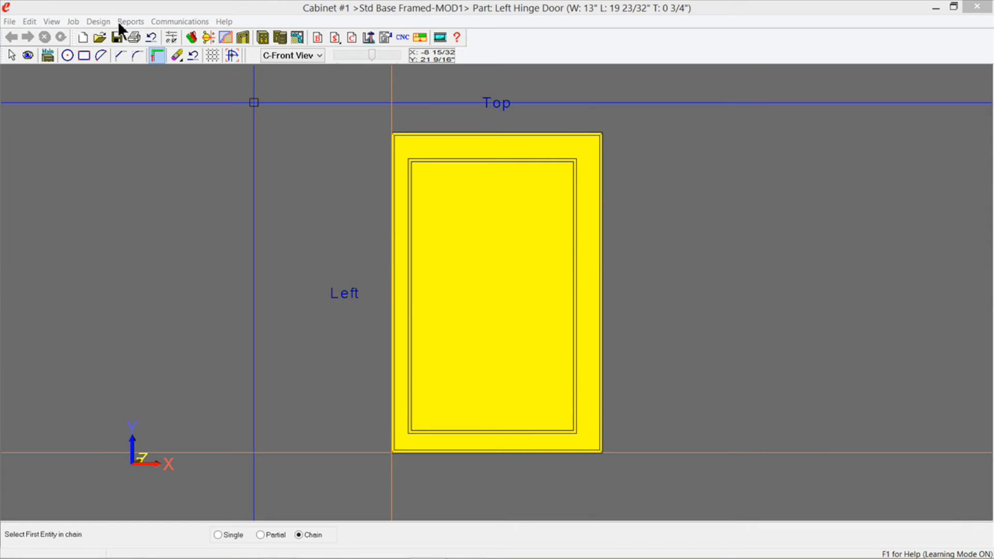
# Inspect the profiled left-hinge door in 3D and return to the cabinet, keeping the part changes
pyautogui.click(29, 55)
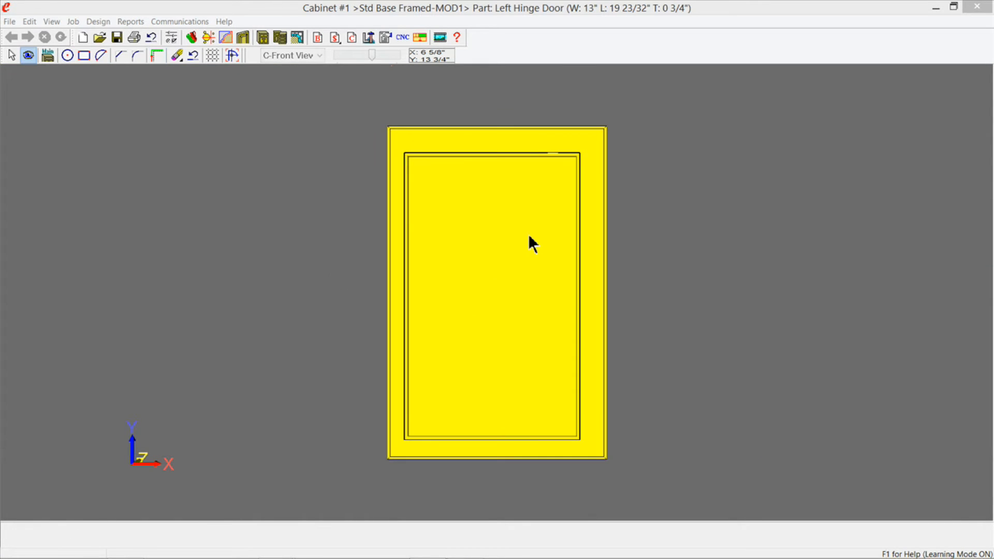
pyautogui.moveTo(518, 390); pyautogui.dragTo(668, 357)
pyautogui.click(47, 56)
pyautogui.click(457, 310)
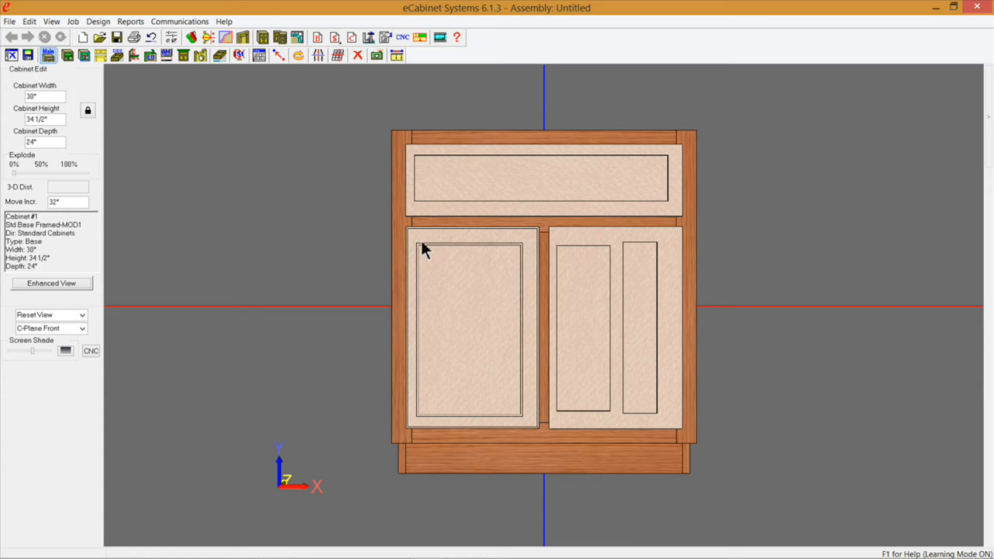
# Open the dimension constraints for Door 1 and dimension the outer sides of its two pockets horizontally from the nearest door edges
pyautogui.click(239, 55)
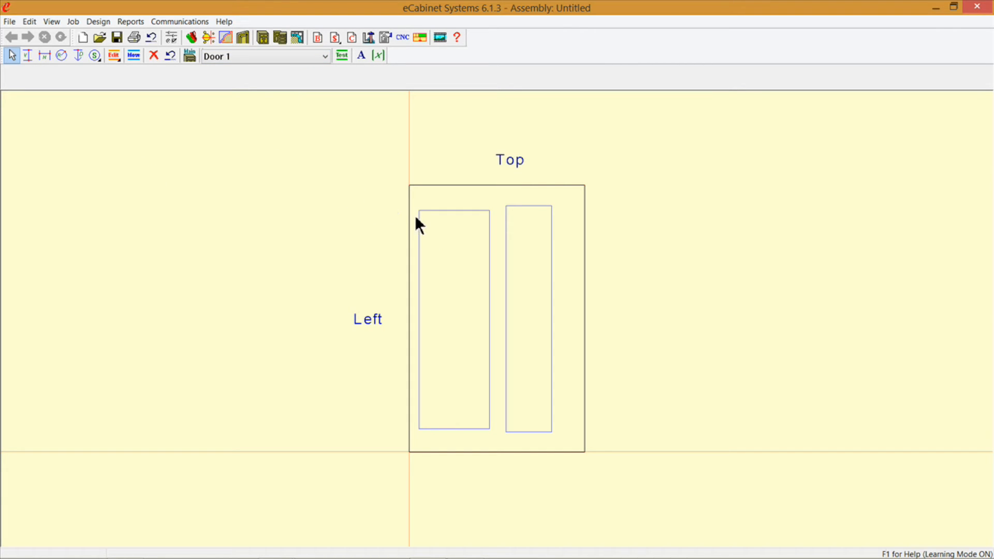
pyautogui.click(45, 56)
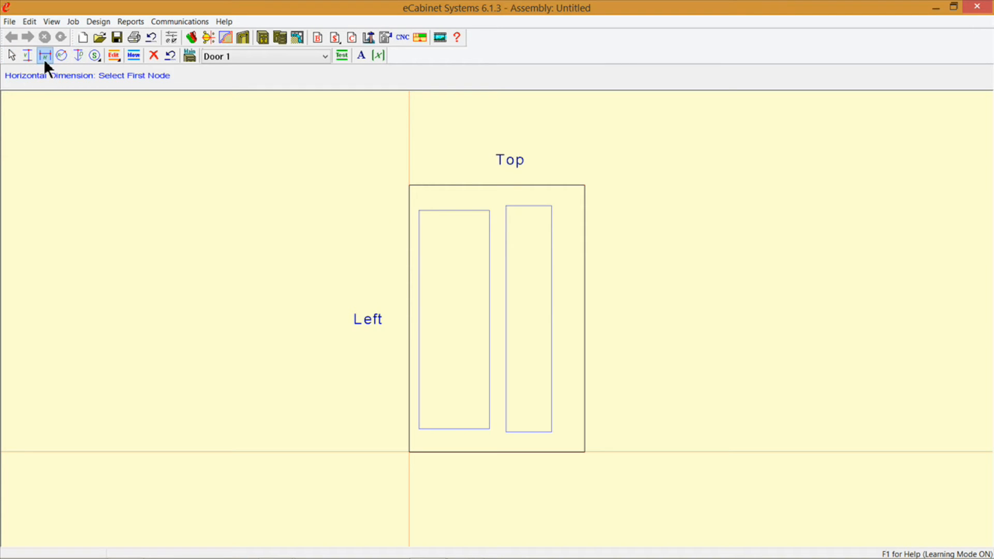
pyautogui.click(419, 210)
pyautogui.click(409, 185)
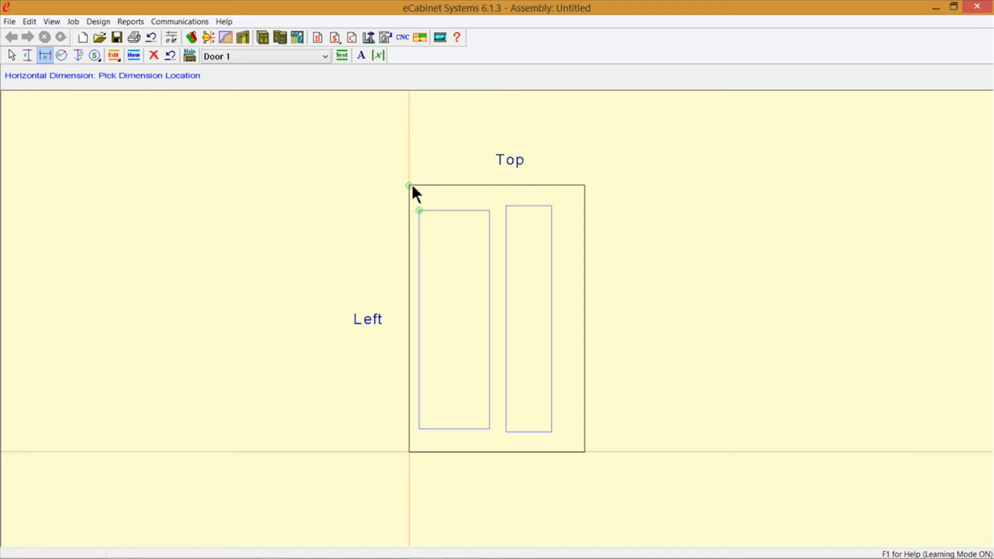
pyautogui.click(370, 227)
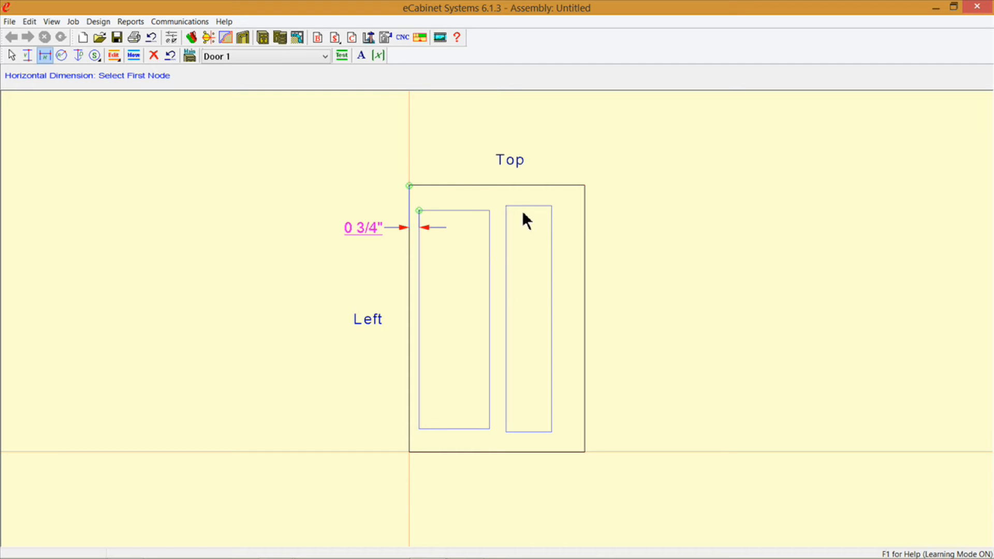
pyautogui.click(552, 206)
pyautogui.click(585, 185)
pyautogui.click(645, 199)
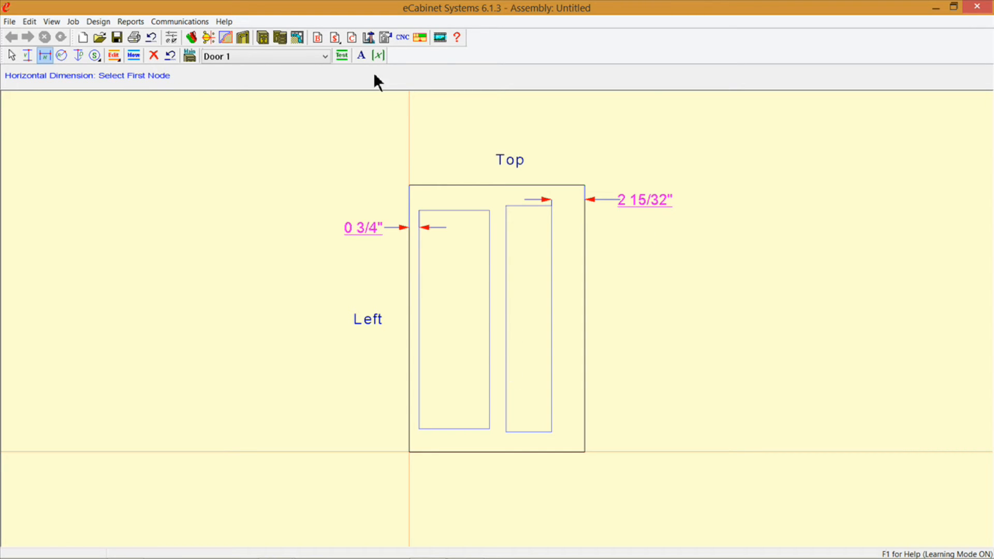
# Reposition the two horizontal dimension labels slightly lower beside the door
pyautogui.click(134, 55)
pyautogui.click(642, 200)
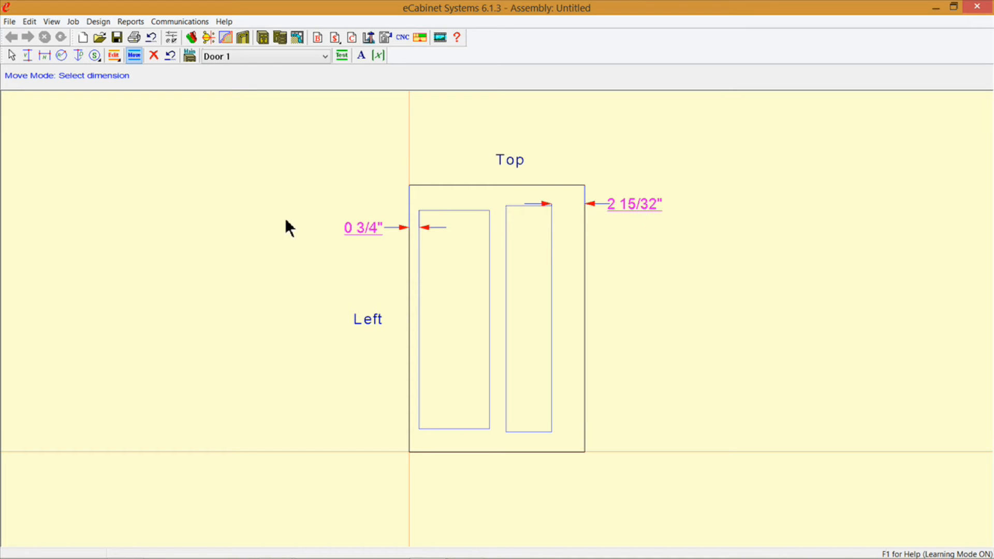
pyautogui.click(369, 227)
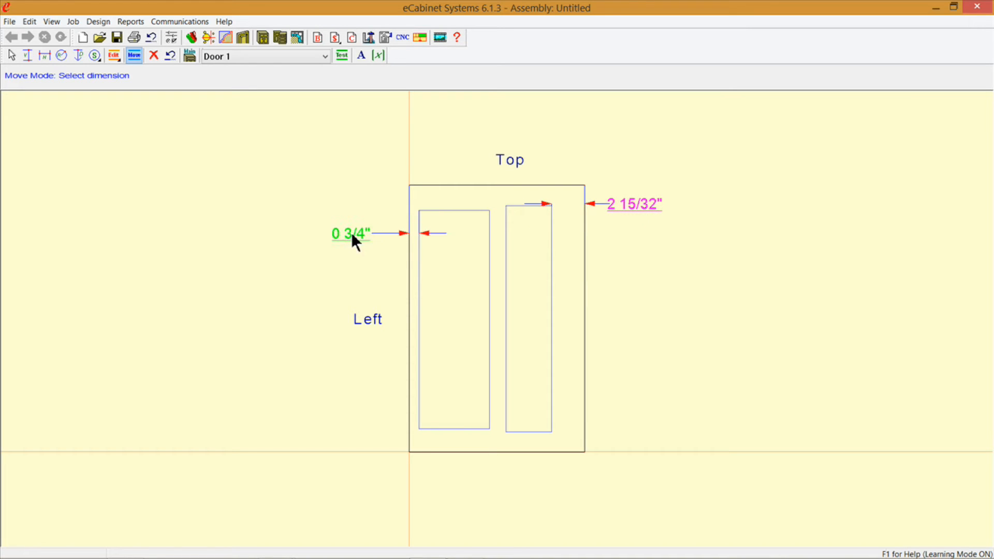
pyautogui.click(358, 232)
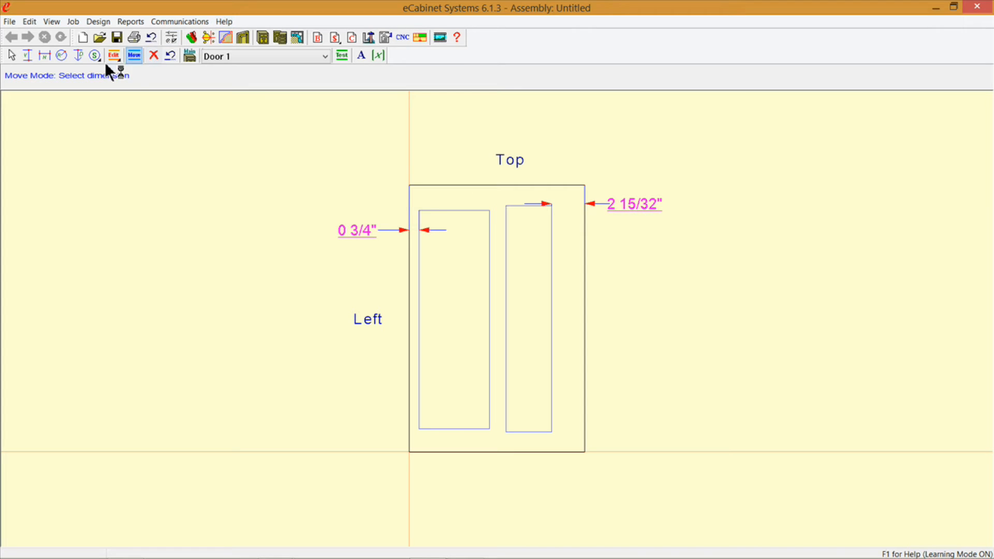
# Add vertical dimensions from the top of each pocket to the door's top edge, placing them above the door
pyautogui.click(28, 55)
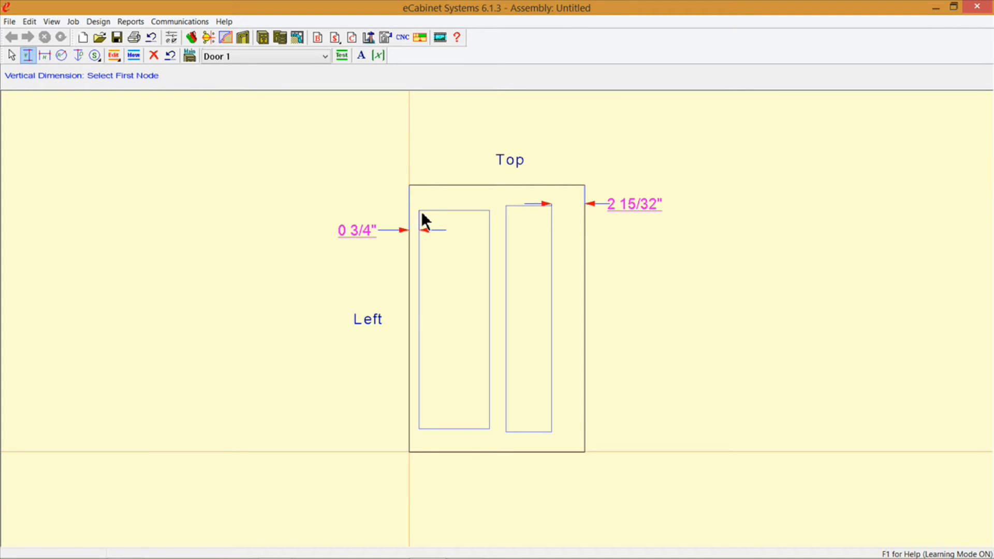
pyautogui.click(419, 211)
pyautogui.click(410, 186)
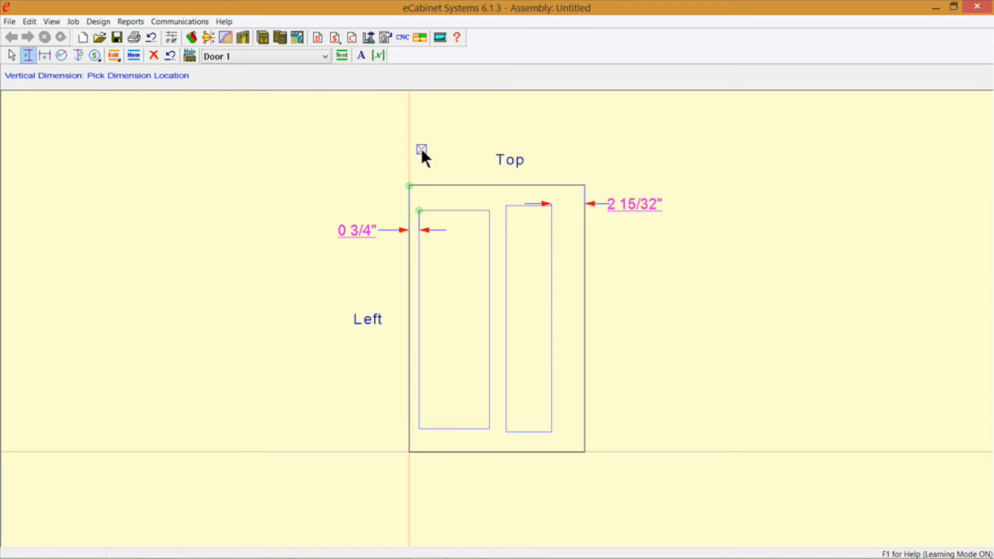
pyautogui.click(422, 150)
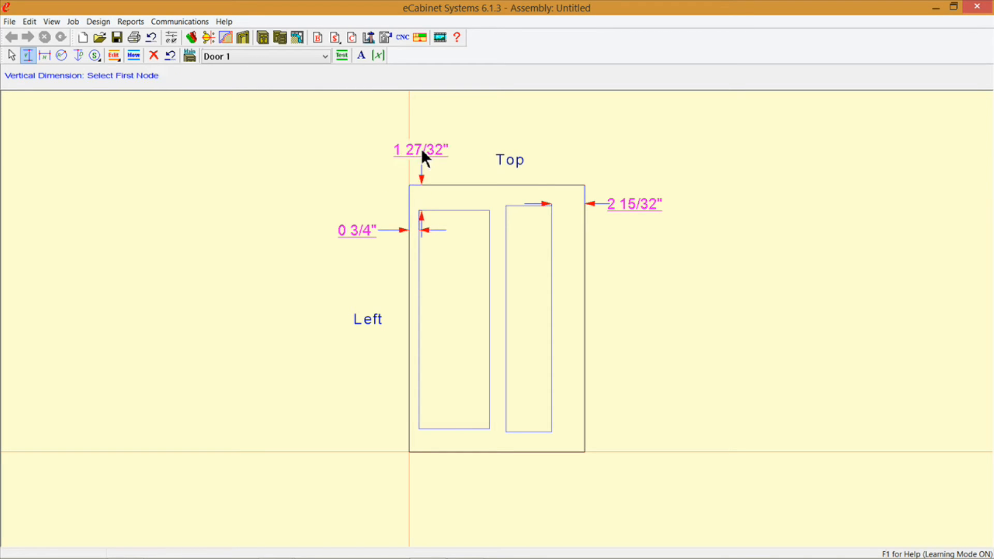
pyautogui.click(552, 206)
pyautogui.click(584, 186)
pyautogui.click(534, 130)
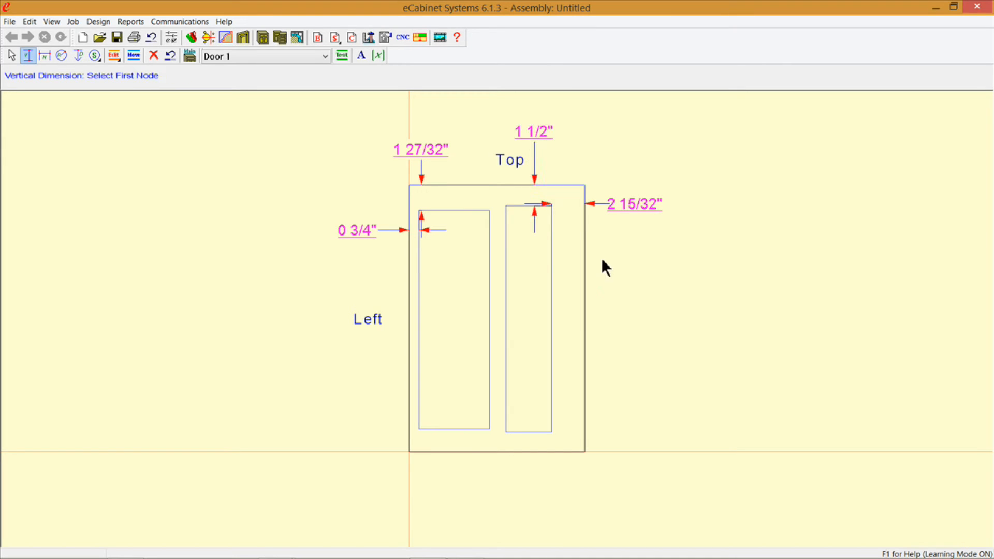
# Add vertical dimensions from the bottom of each pocket to the door's bottom edge, placing them below the door
pyautogui.click(551, 432)
pyautogui.click(585, 452)
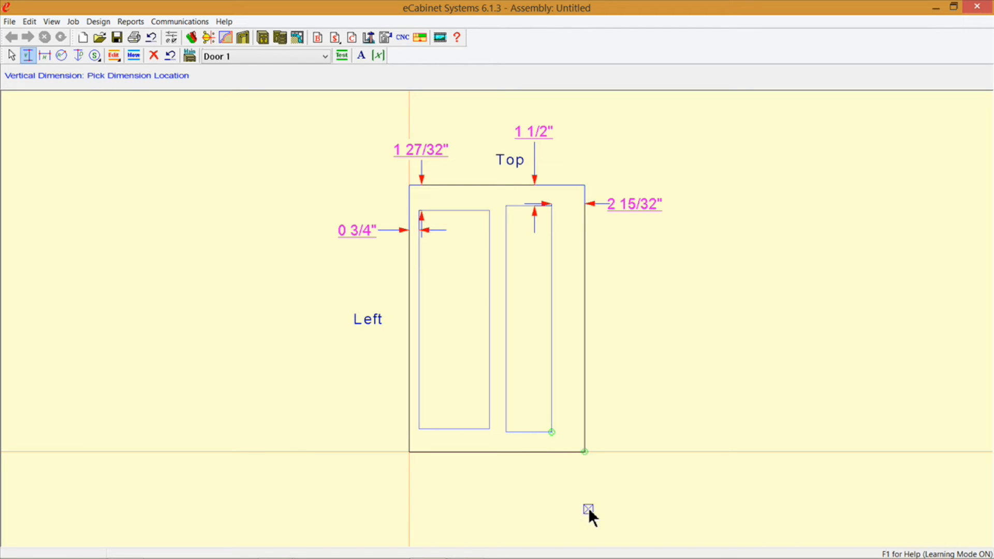
pyautogui.click(589, 508)
pyautogui.click(419, 429)
pyautogui.click(409, 451)
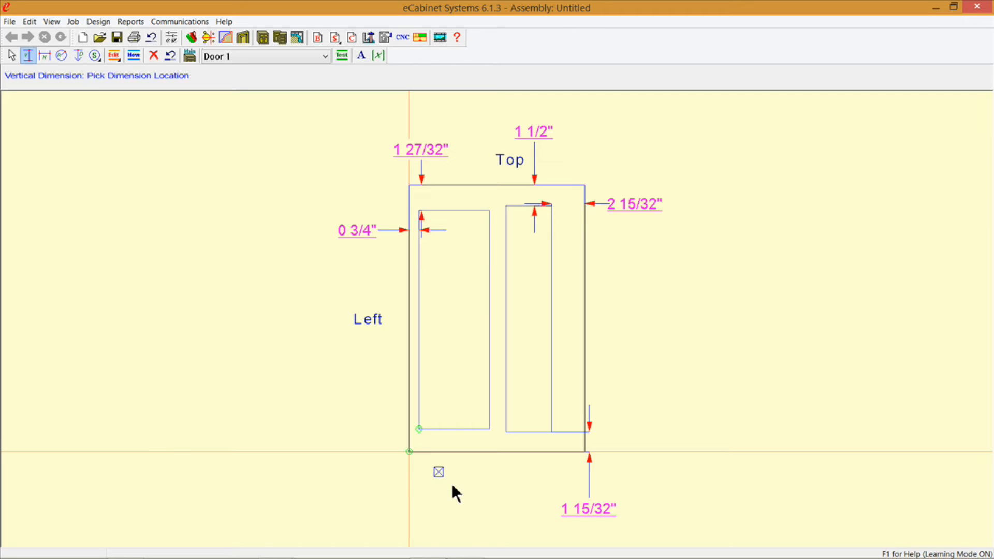
pyautogui.click(453, 516)
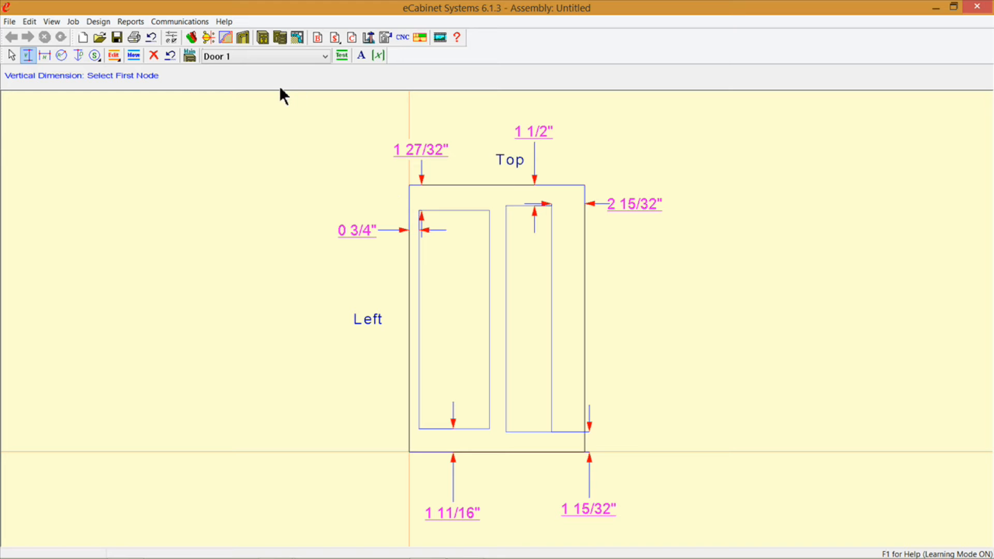
# Set the vertical dimension between the left pocket's top and the door's top edge to 2.25 inches
pyautogui.click(113, 55)
pyautogui.click(122, 70)
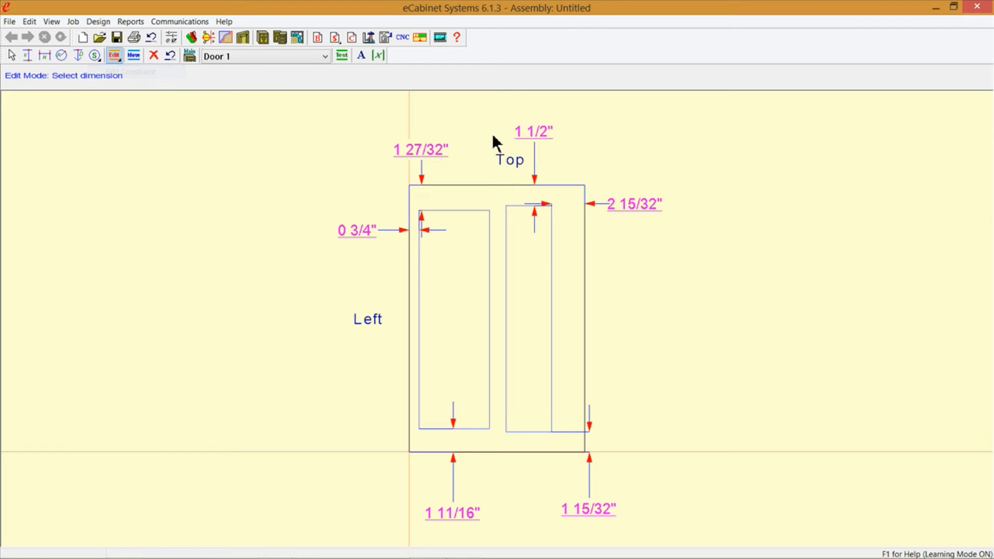
pyautogui.click(425, 150)
pyautogui.write('2.25')
pyautogui.press('Return')
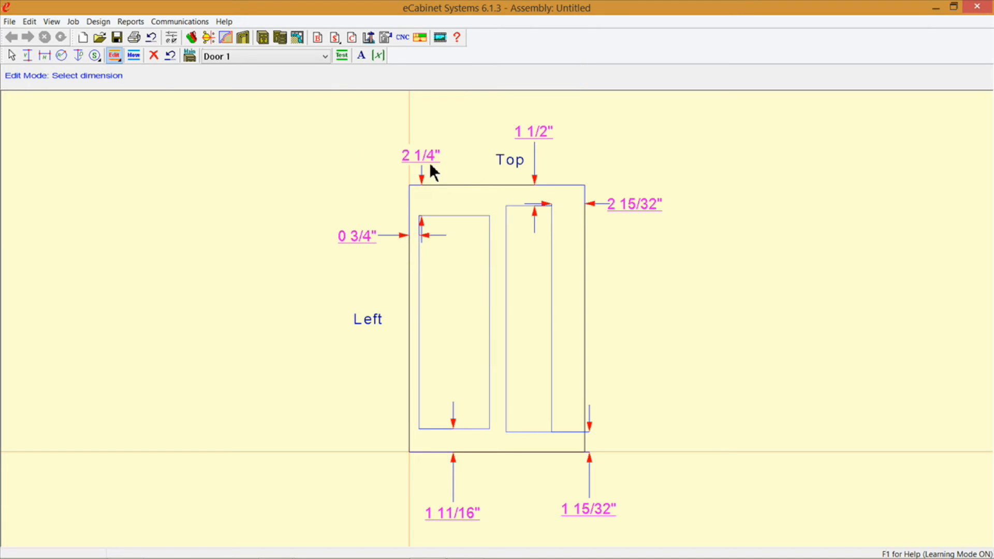
# Set the vertical dimension between the right pocket's top and the door's top edge to 2.25 inches
pyautogui.click(530, 130)
pyautogui.write('2.25')
pyautogui.press('Return')
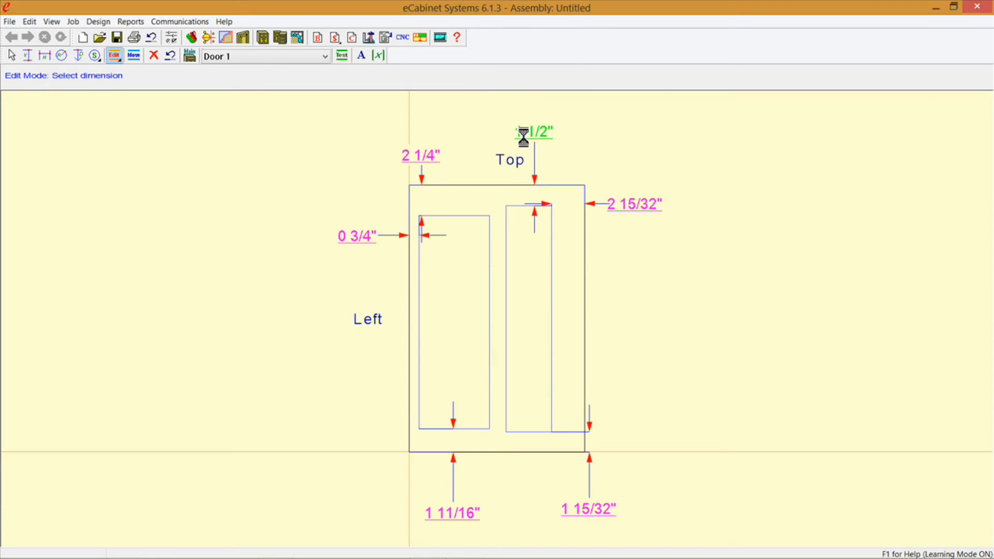
# Set the vertical dimensions between both pockets' bottoms and the door's bottom edge to 2 1/4 inches
pyautogui.click(449, 514)
pyautogui.write('2.')
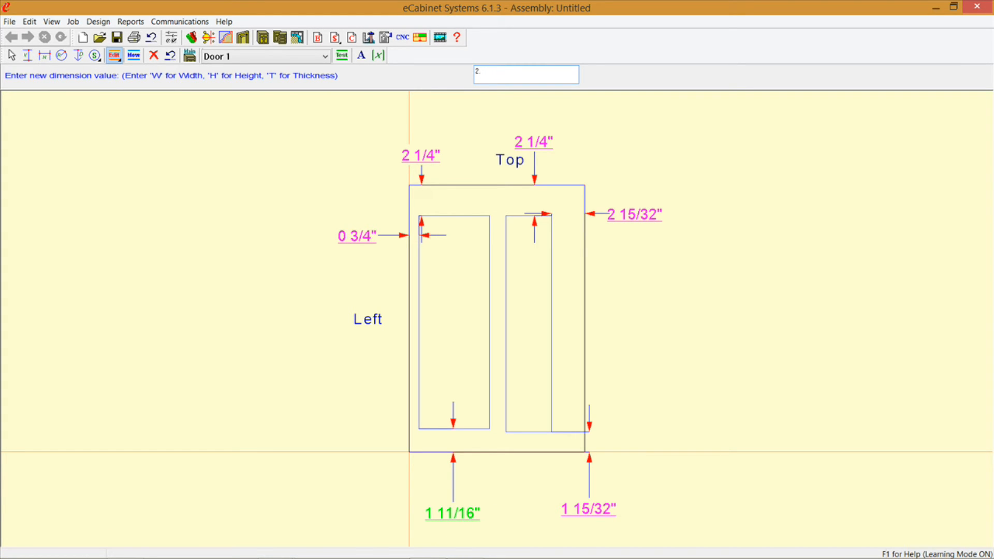
pyautogui.write(' 1/4')
pyautogui.press('Return')
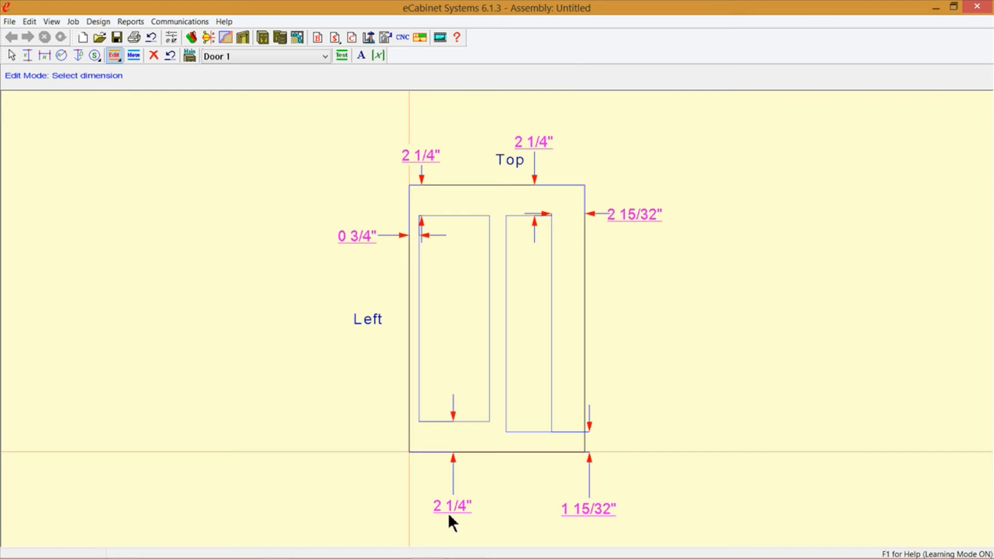
pyautogui.click(599, 511)
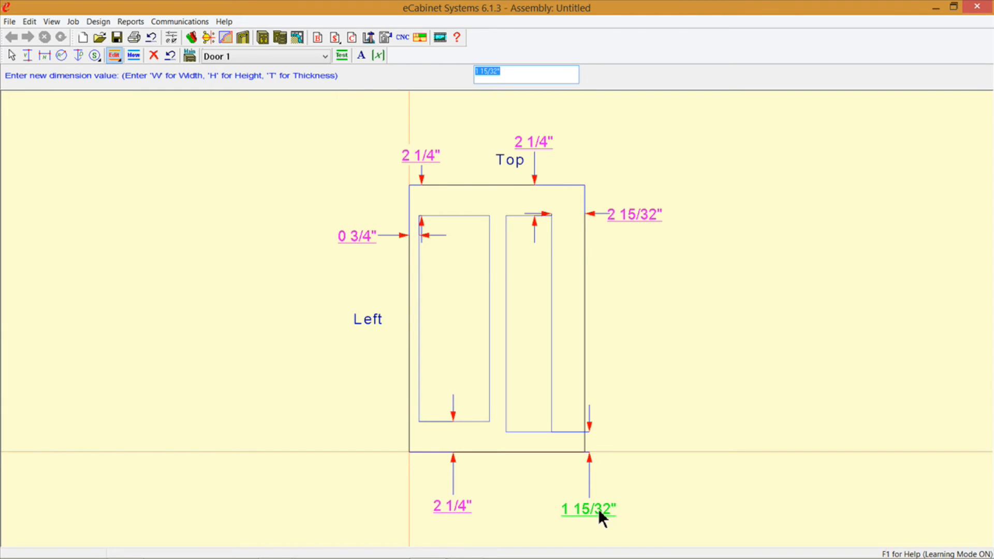
pyautogui.write('2')
pyautogui.write(' 1/4')
pyautogui.press('Return')
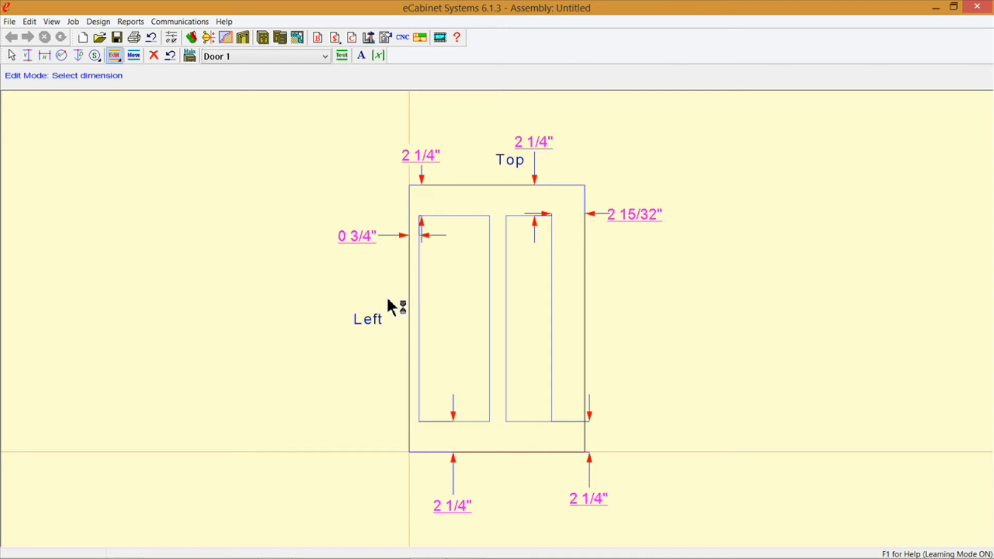
# Set the horizontal dimensions from the pockets' outer edges to the door's left and right edges to 2.25 inches
pyautogui.click(343, 236)
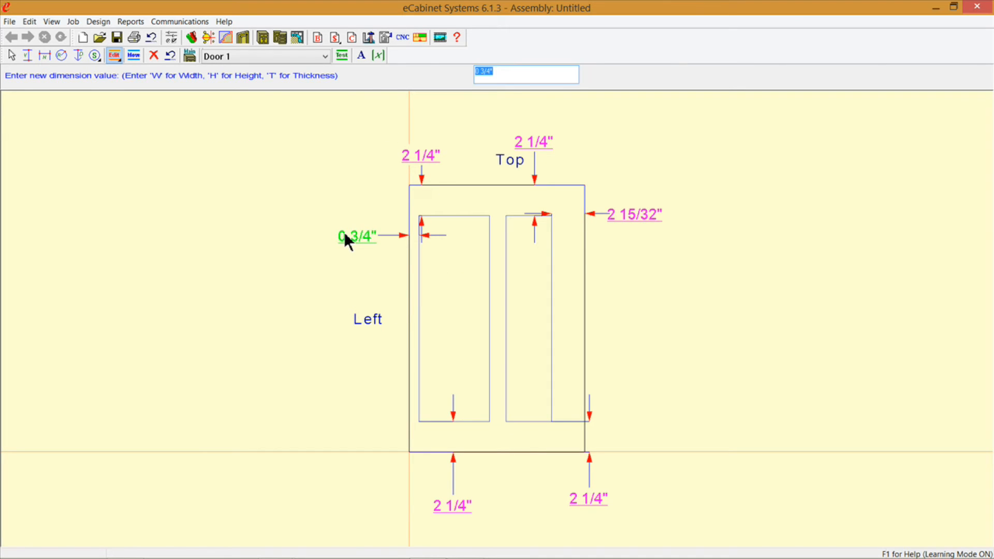
pyautogui.write('2.25')
pyautogui.press('Return')
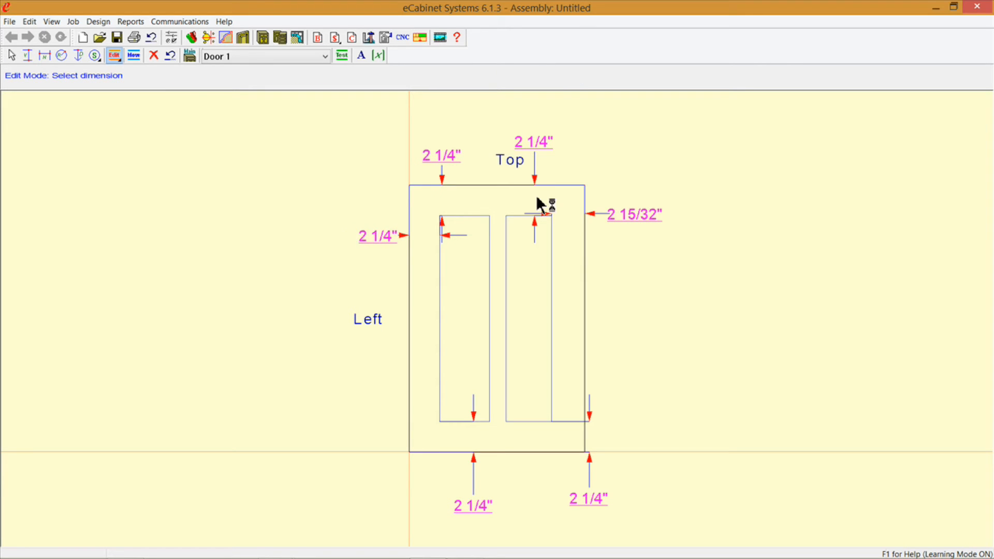
pyautogui.click(626, 214)
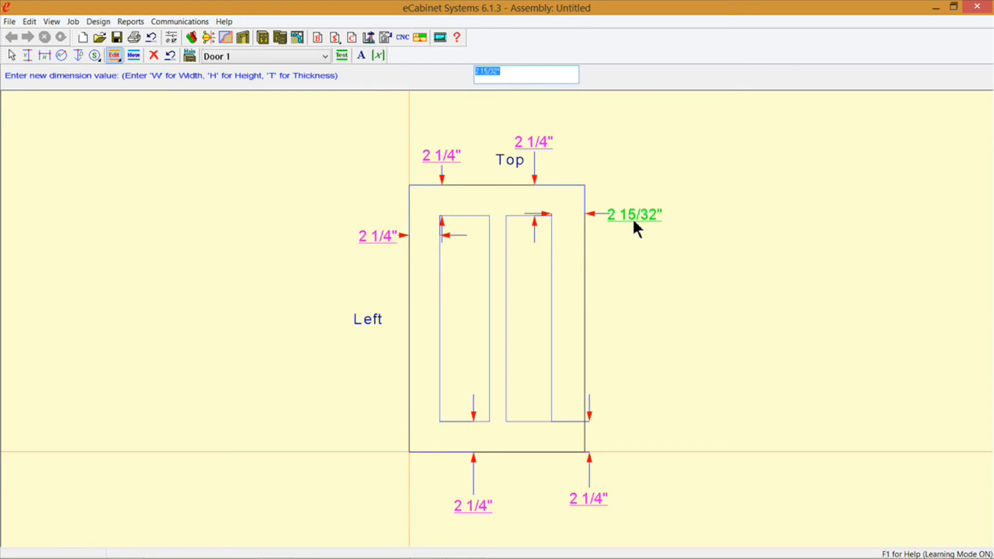
pyautogui.write('2.25')
pyautogui.press('Return')
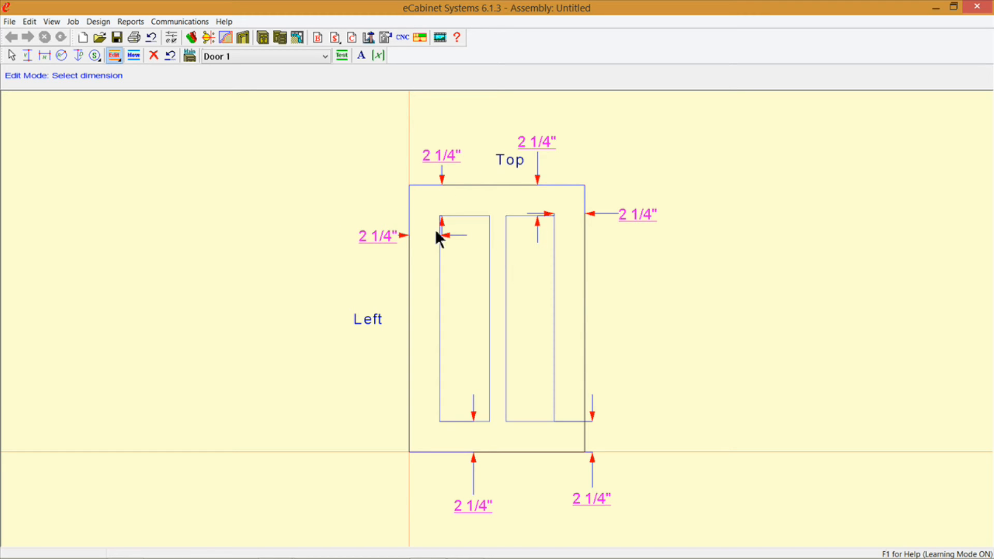
# Add a horizontal dimension between the two pockets' facing inner edges, placing it above the door
pyautogui.click(45, 56)
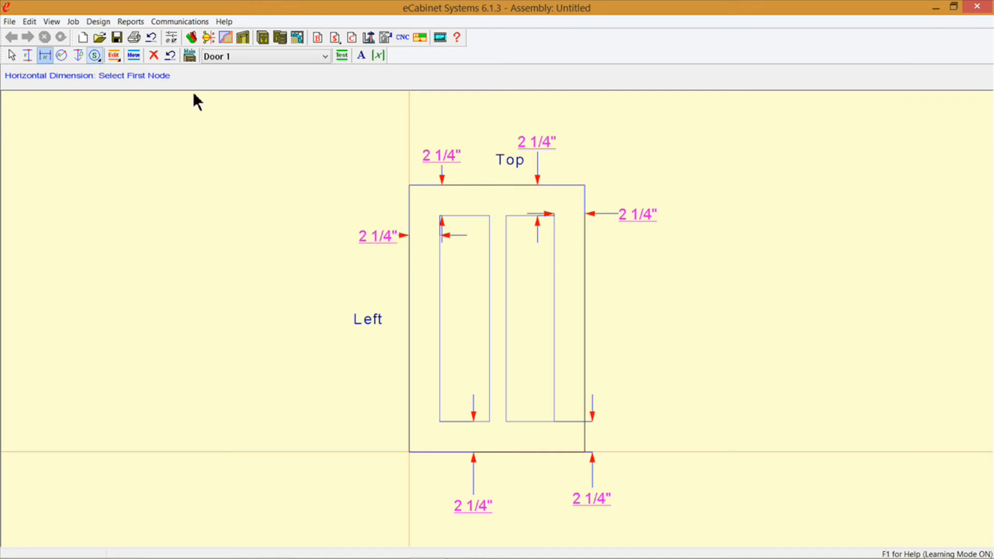
pyautogui.click(490, 216)
pyautogui.click(506, 216)
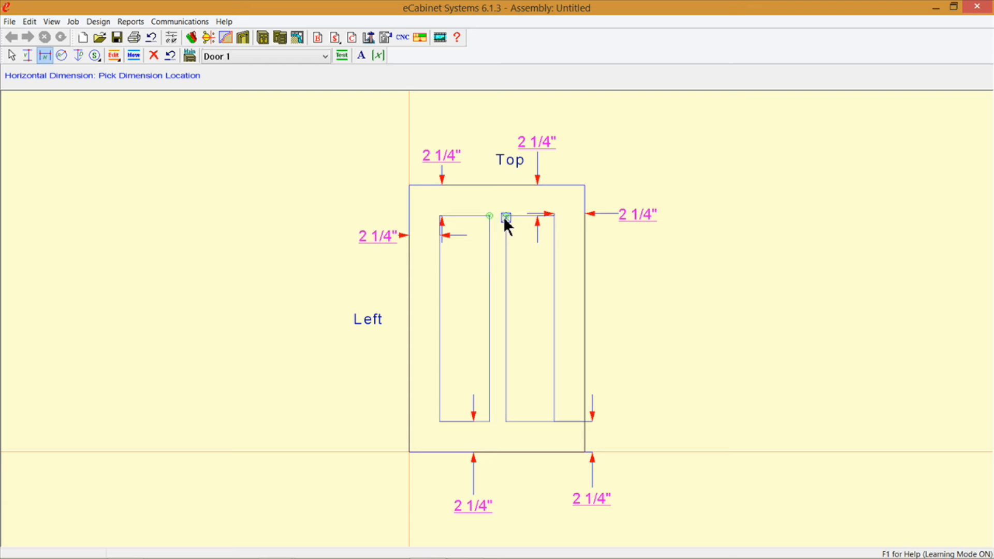
pyautogui.click(474, 133)
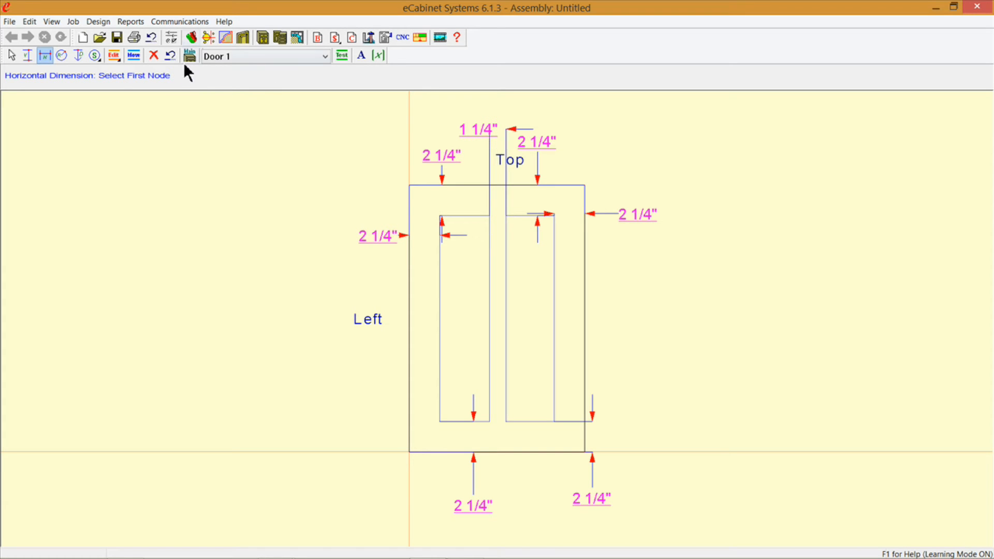
# Set the horizontal spacing between the two pockets to 2 1/4 inches
pyautogui.click(116, 55)
pyautogui.click(131, 71)
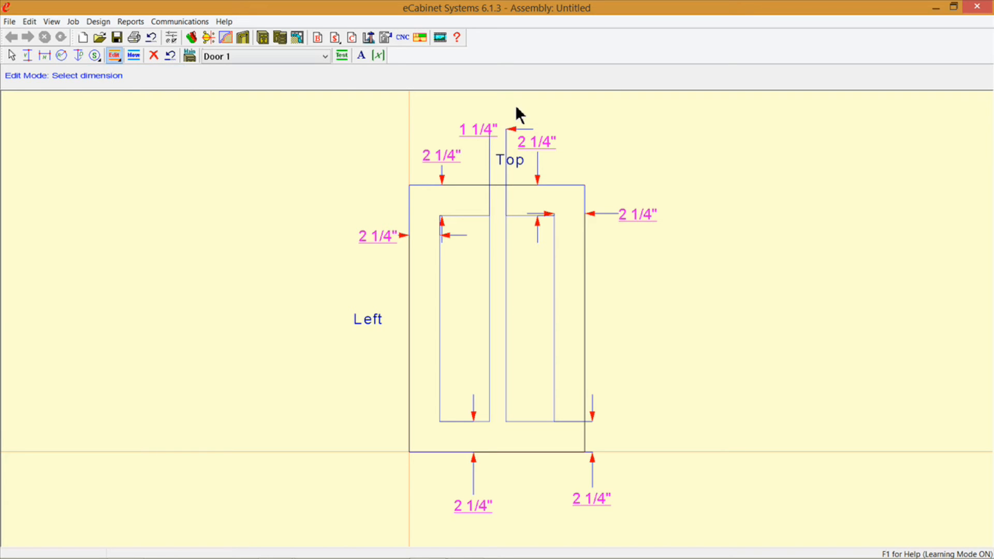
pyautogui.click(475, 130)
pyautogui.write('2 1/4')
pyautogui.press('Return')
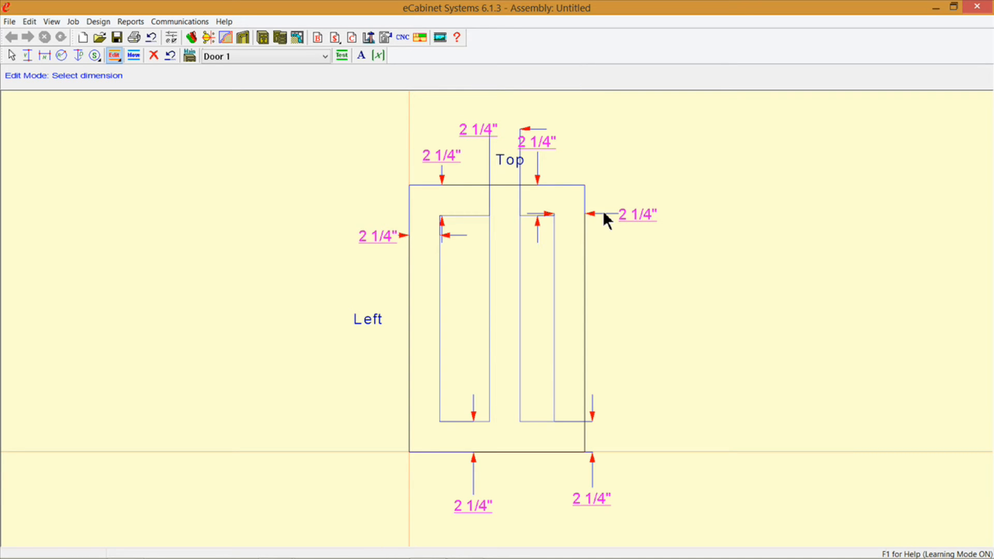
# Add a horizontal dimension from the left pocket's inner edge to the door's left edge, placing it above and left of the door
pyautogui.click(334, 37)
pyautogui.click(44, 55)
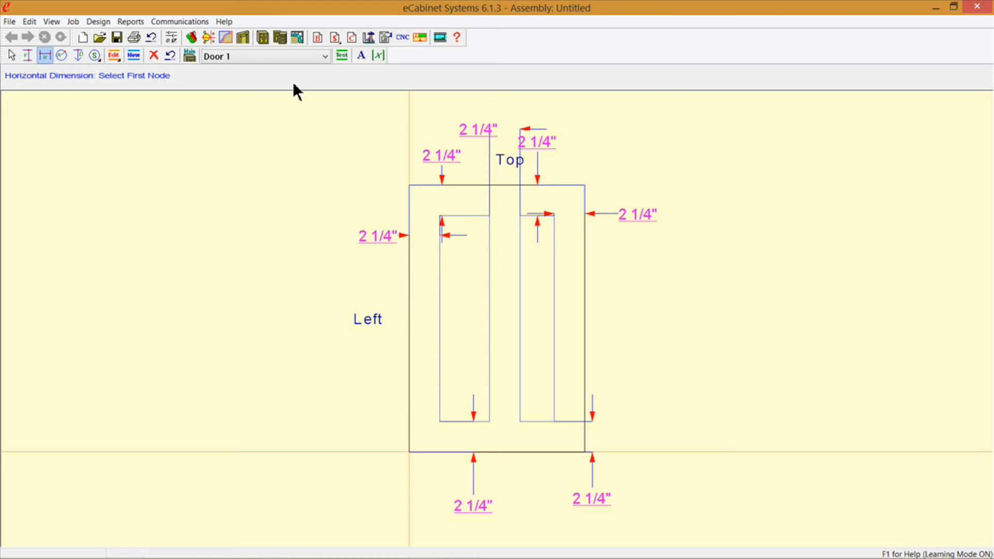
pyautogui.click(489, 214)
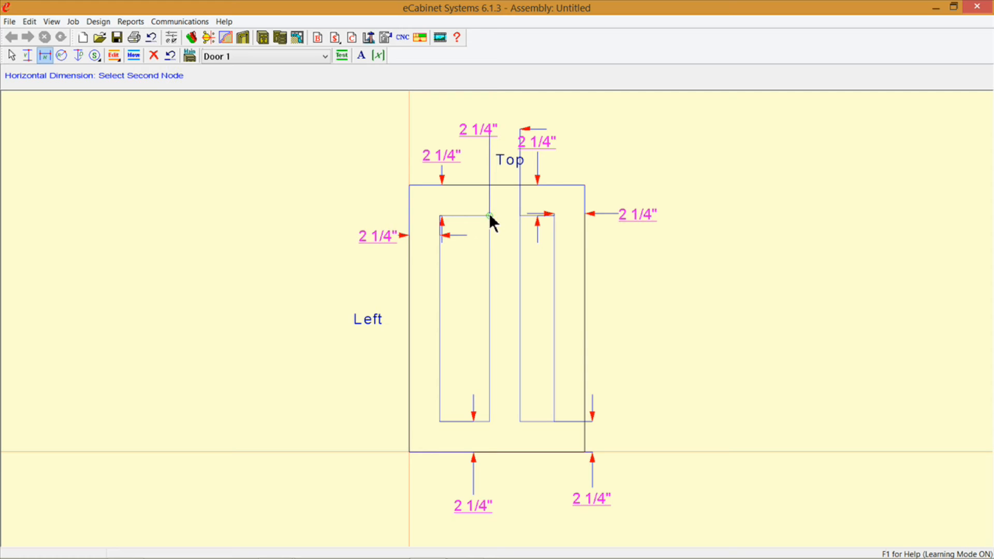
pyautogui.click(409, 185)
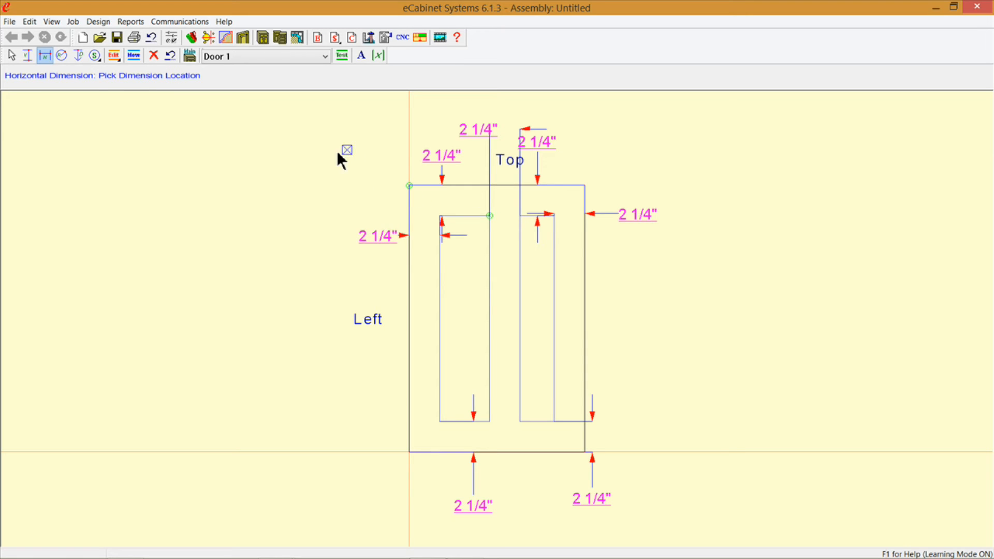
pyautogui.click(274, 164)
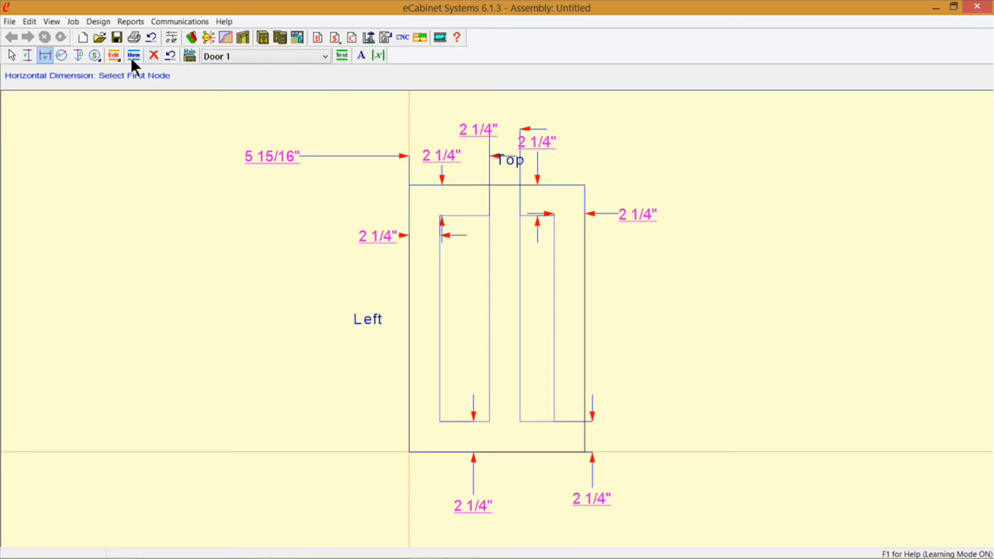
# Set the dimension from the door's left edge to the left pocket's inner edge to the formula w/2-2.25/2
pyautogui.click(113, 57)
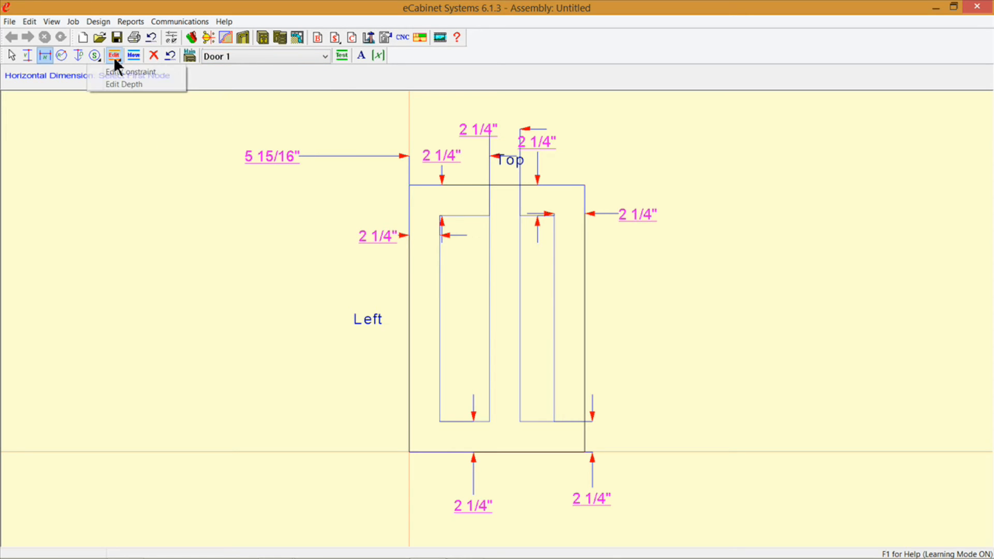
pyautogui.click(130, 70)
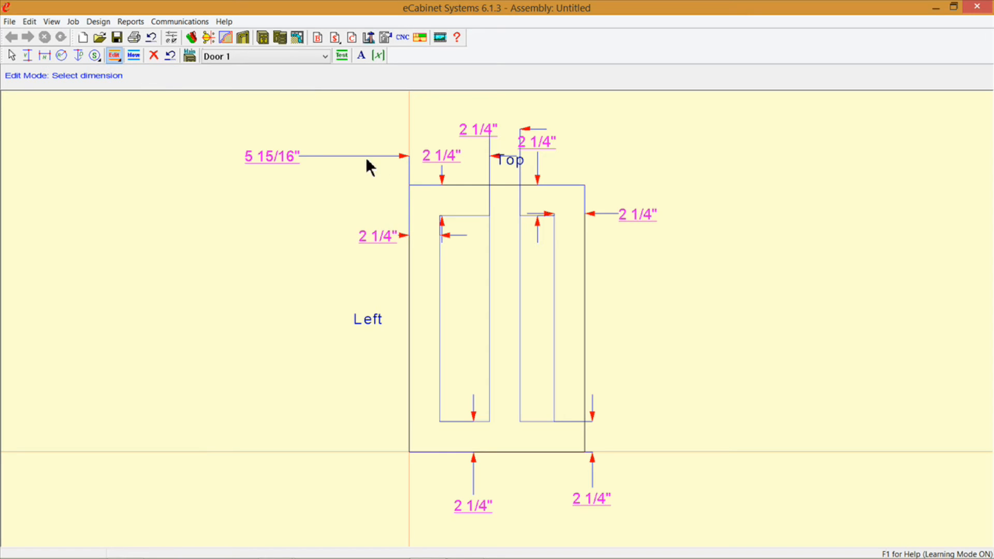
pyautogui.click(288, 156)
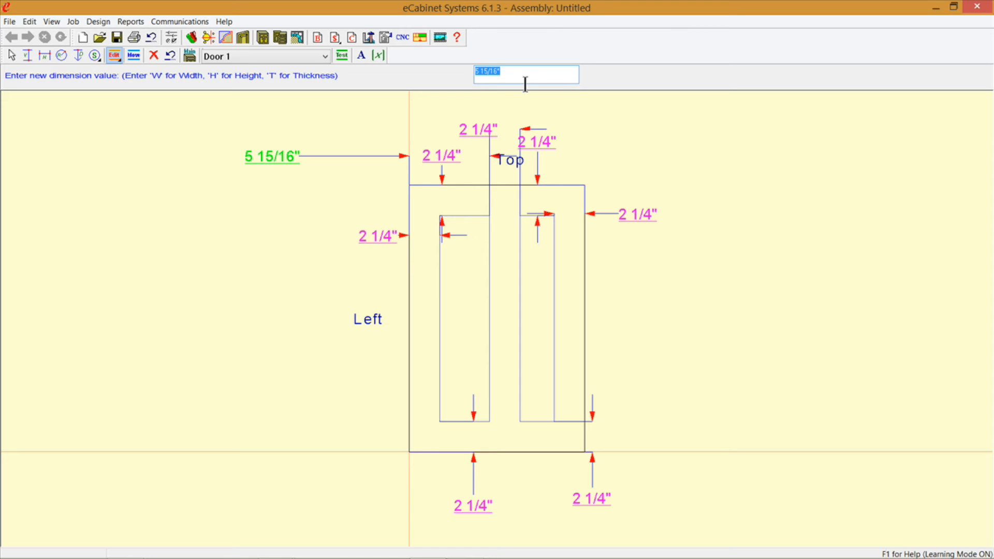
pyautogui.write('w/2-')
pyautogui.write('2.25/2')
pyautogui.press('Return')
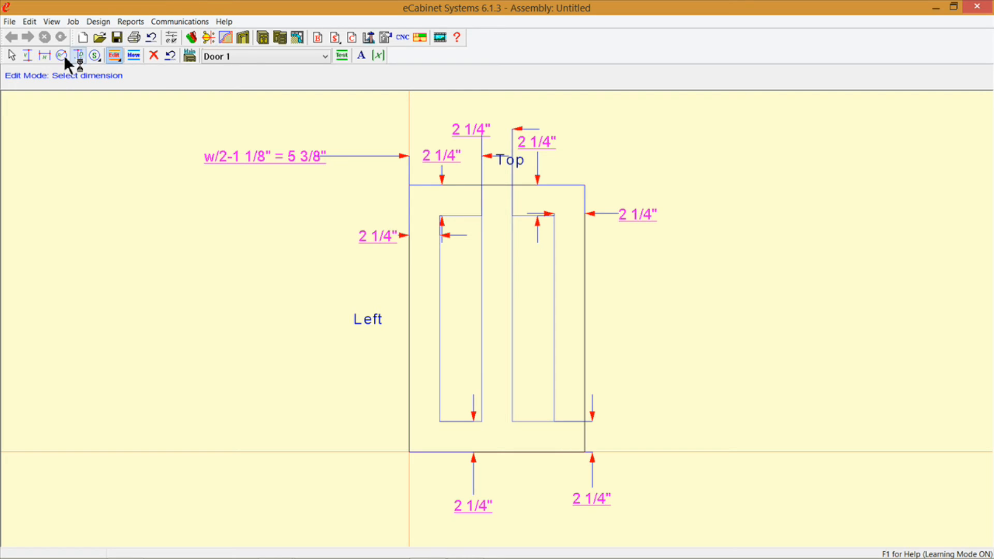
# Compare the two pockets' widths with temporary horizontal dimensions, and delete both of those dimensions
pyautogui.click(44, 56)
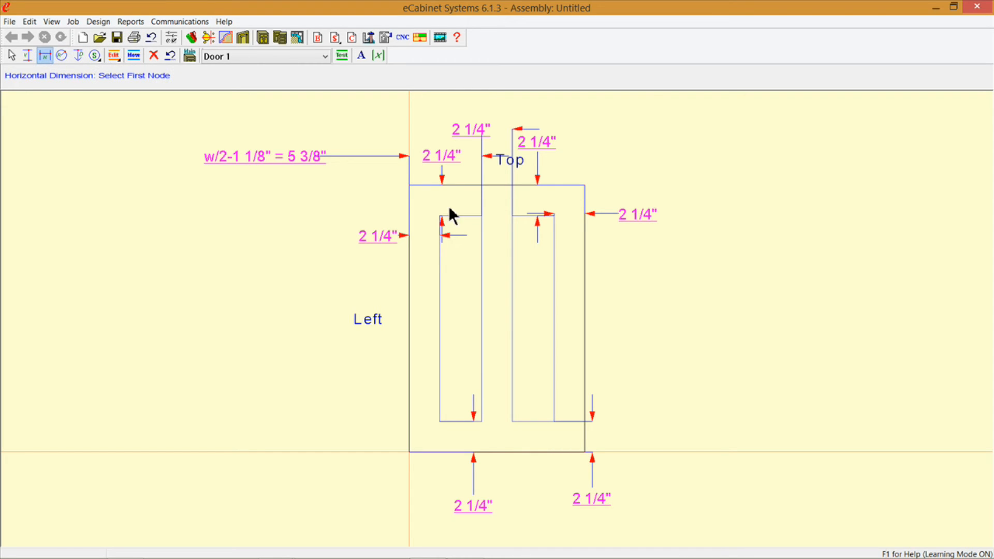
pyautogui.click(440, 216)
pyautogui.click(480, 215)
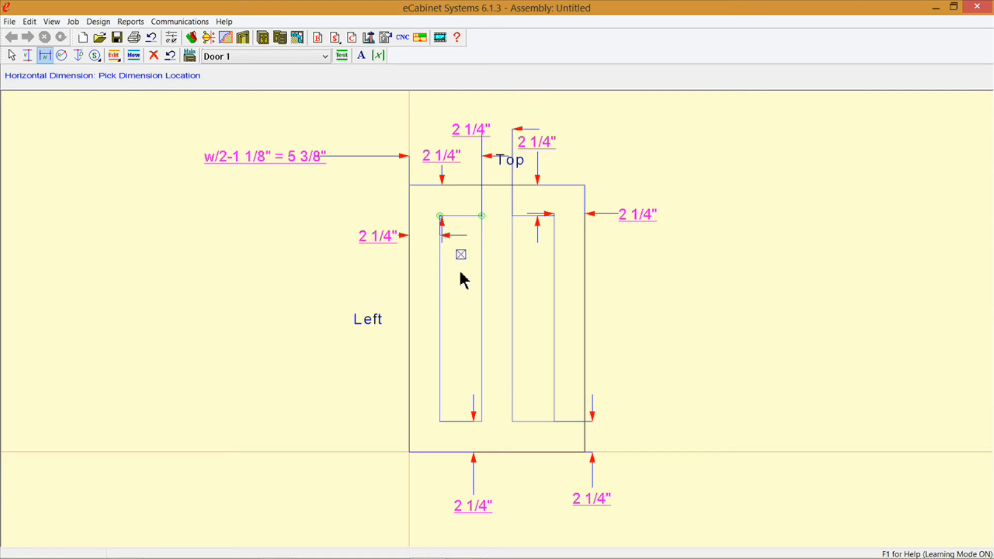
pyautogui.click(453, 293)
pyautogui.click(512, 216)
pyautogui.click(554, 215)
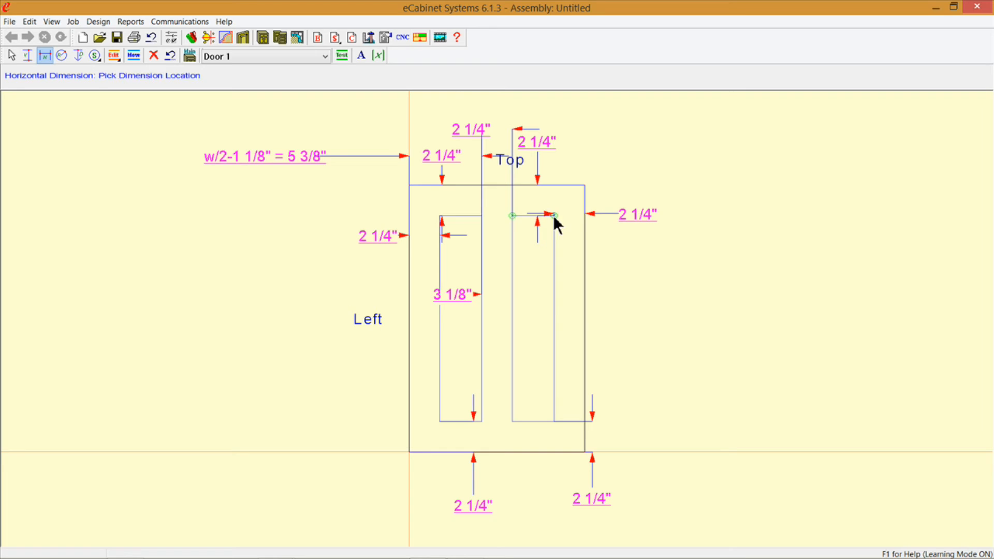
pyautogui.click(523, 280)
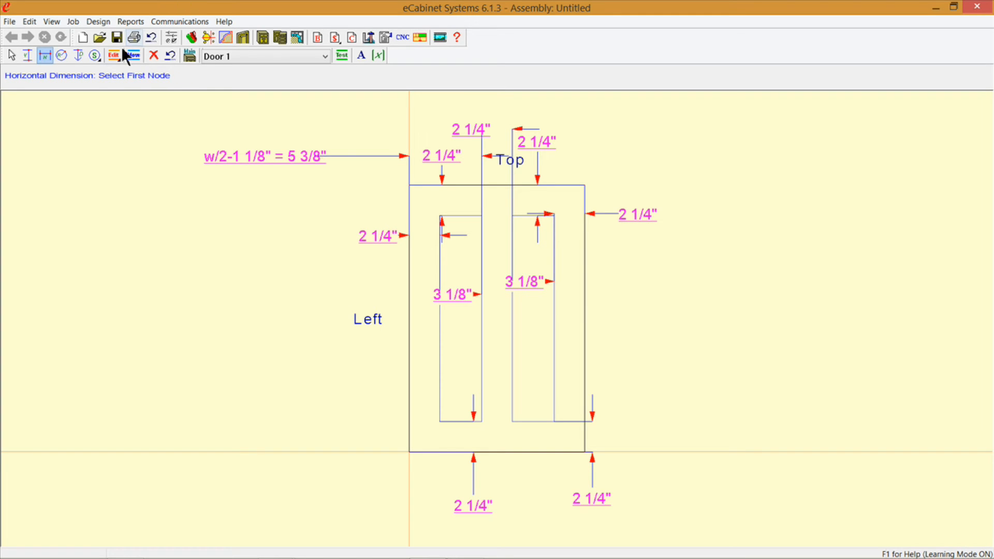
pyautogui.click(155, 55)
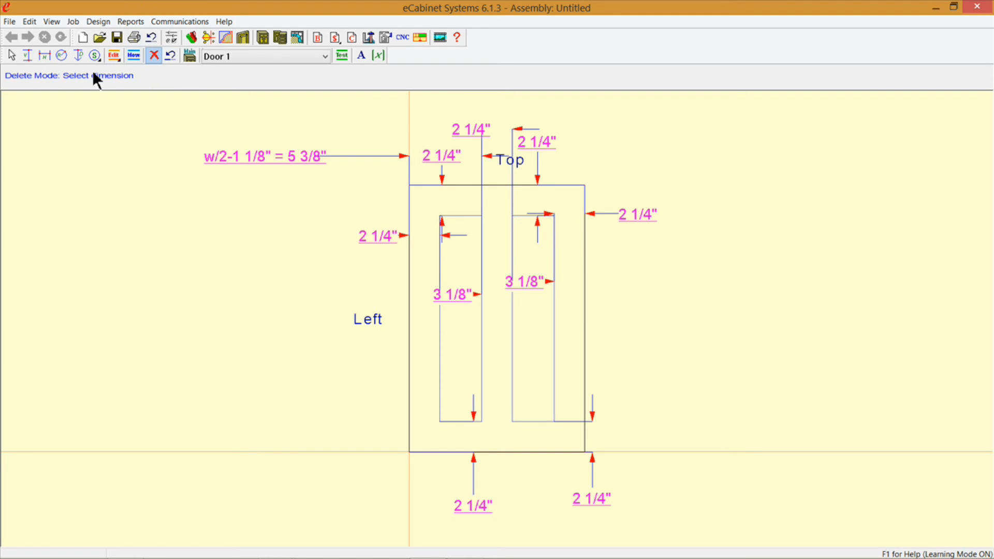
pyautogui.click(453, 292)
pyautogui.click(526, 281)
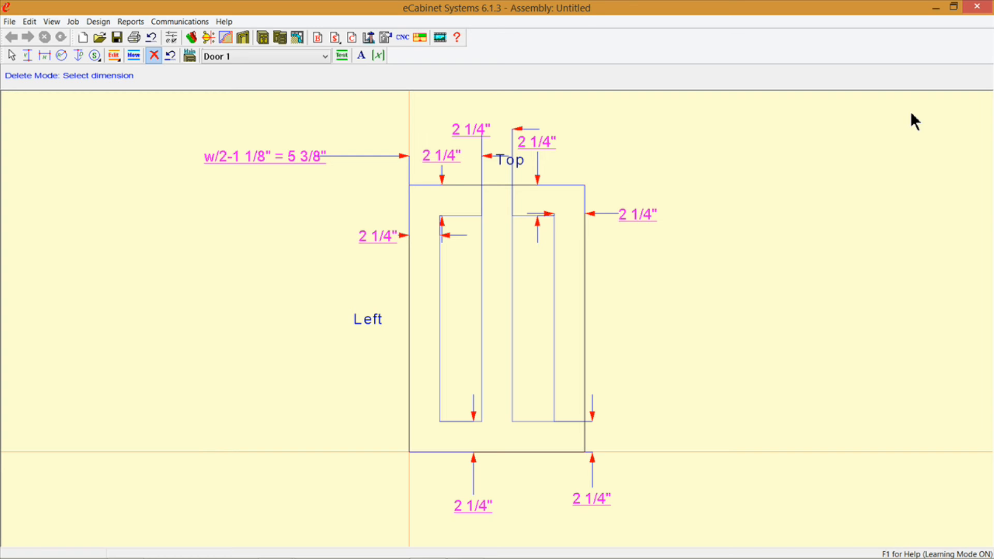
# Test the door's constraints with a cabinet width of 60 inches and height of 96 inches, and close the test
pyautogui.click(341, 55)
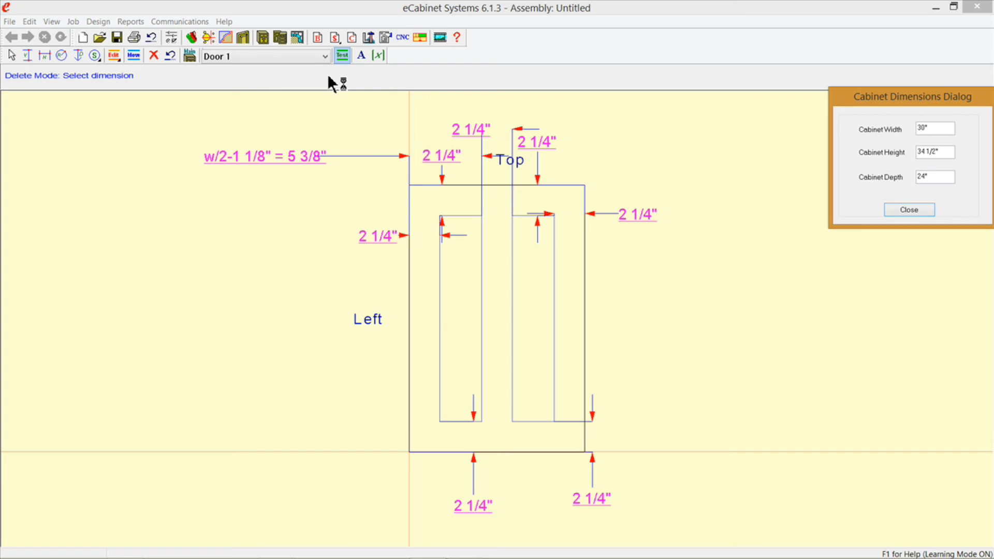
pyautogui.click(942, 130)
pyautogui.write('60')
pyautogui.click(940, 155)
pyautogui.write('96')
pyautogui.press('Return')
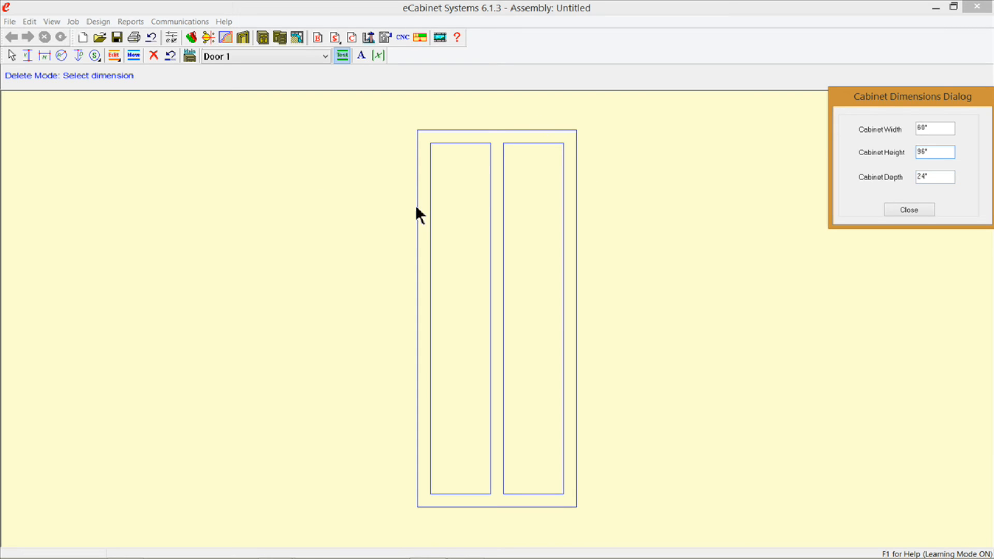
pyautogui.click(912, 205)
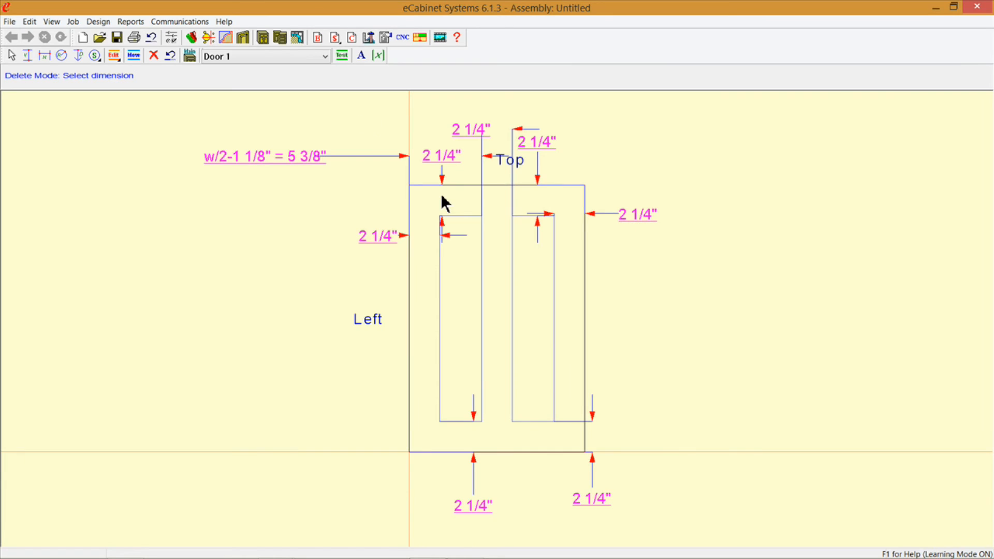
# Switch to Door 2 and add a horizontal dimension from the door's left edge to the pocket's left edge, placing it left of the door
pyautogui.click(319, 56)
pyautogui.click(211, 80)
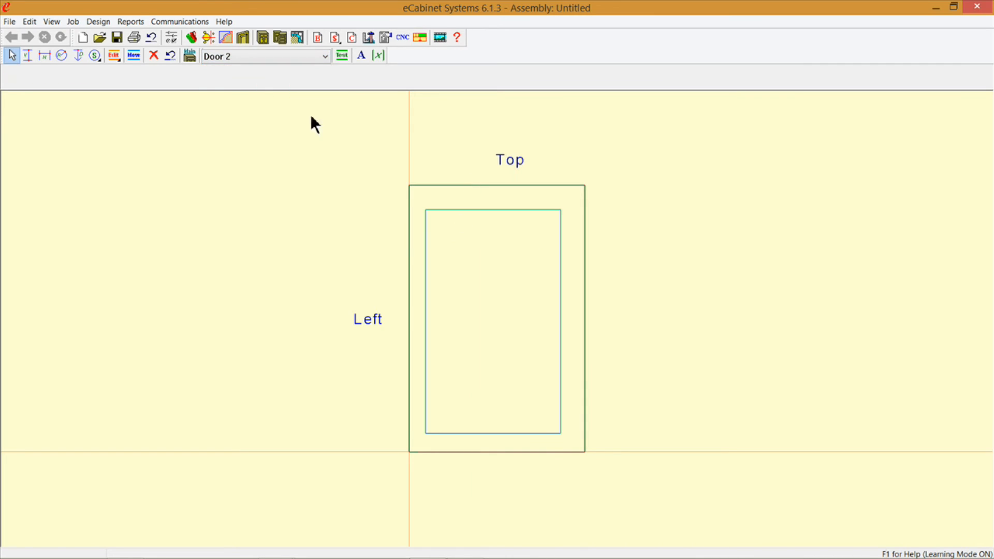
pyautogui.click(44, 56)
pyautogui.click(408, 185)
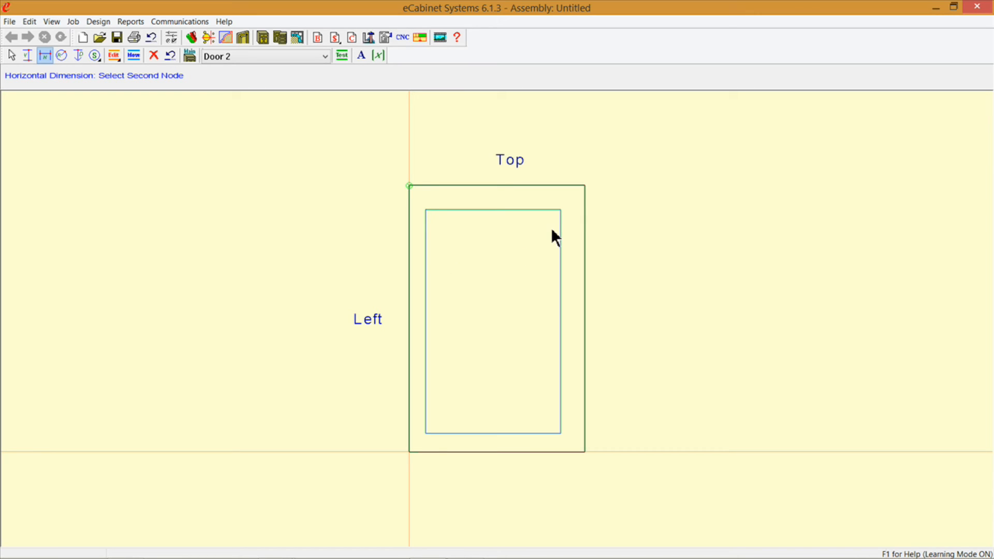
pyautogui.click(426, 209)
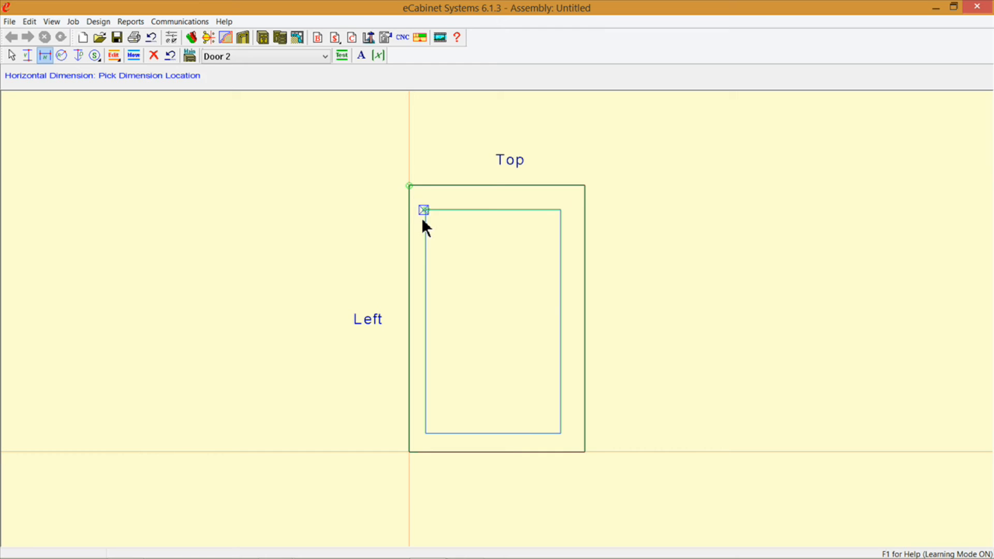
pyautogui.click(376, 224)
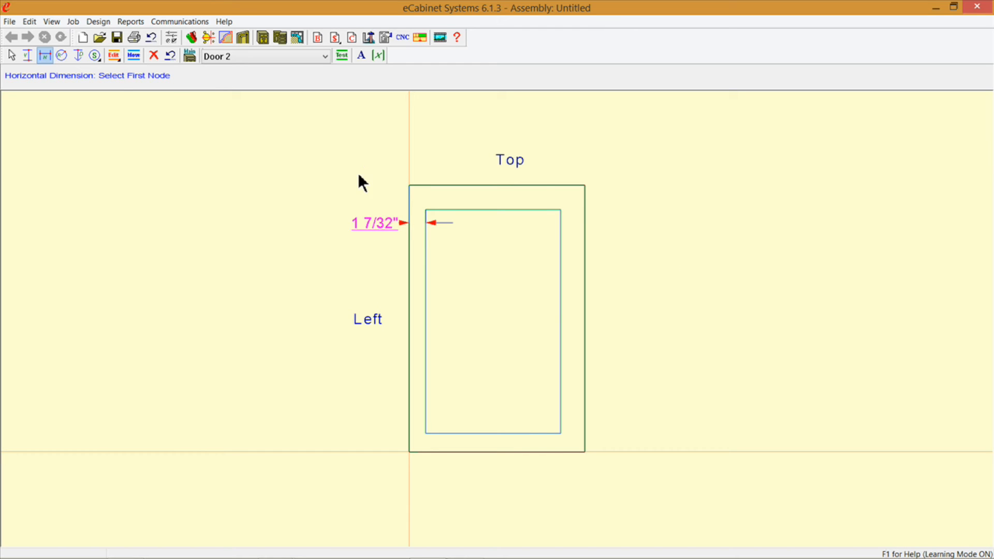
# Add a horizontal dimension from the pocket's right edge to Door 2's right edge, placing it right of the door
pyautogui.click(561, 209)
pyautogui.click(586, 187)
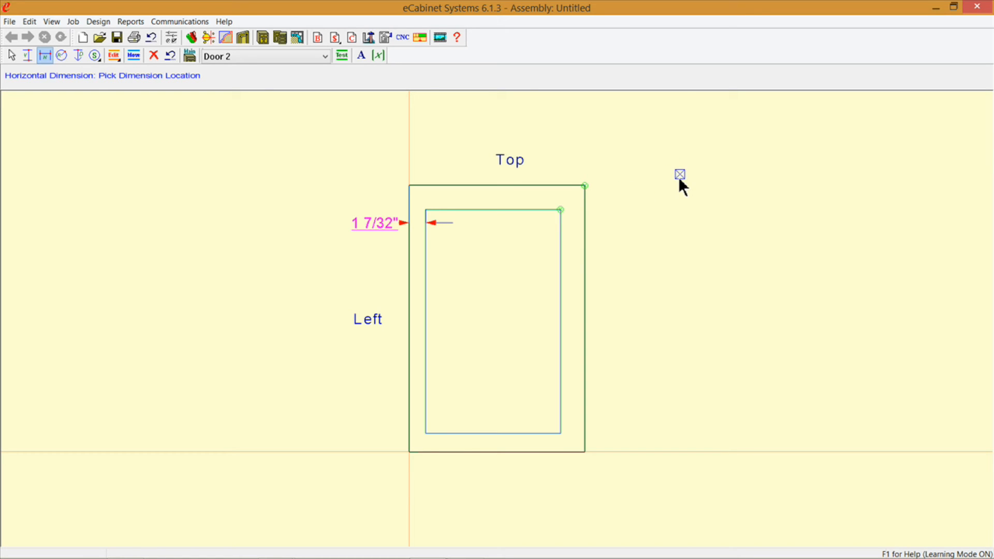
pyautogui.click(628, 237)
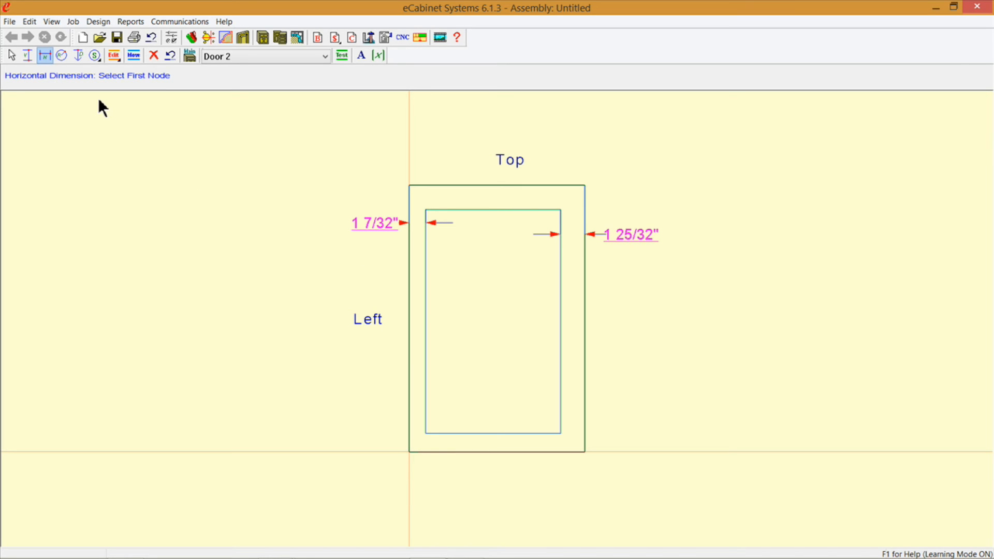
# Add vertical dimensions from Door 2's pocket to the door's top and bottom edges, placing them above and below the door
pyautogui.click(27, 54)
pyautogui.click(426, 210)
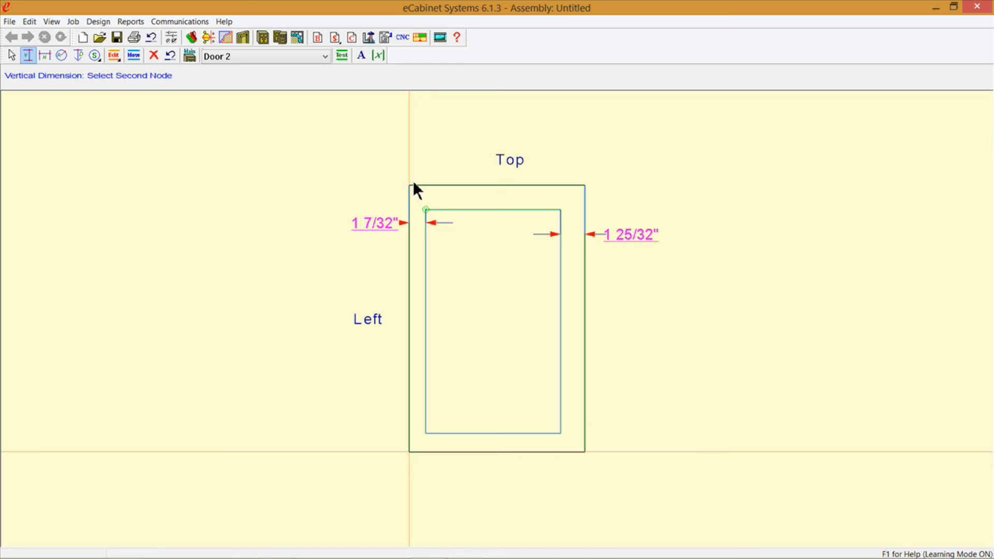
pyautogui.click(410, 186)
pyautogui.click(427, 148)
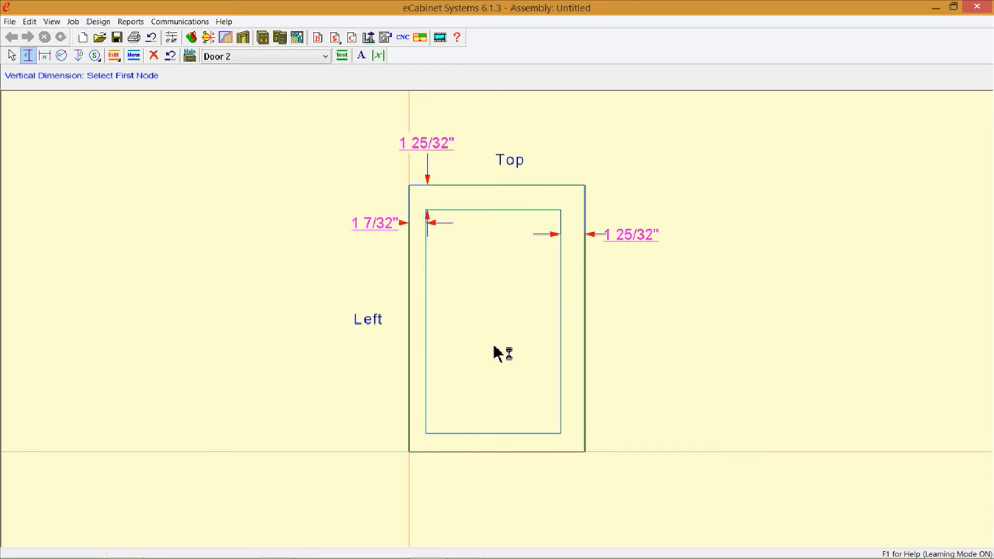
pyautogui.click(426, 434)
pyautogui.click(411, 452)
pyautogui.click(442, 486)
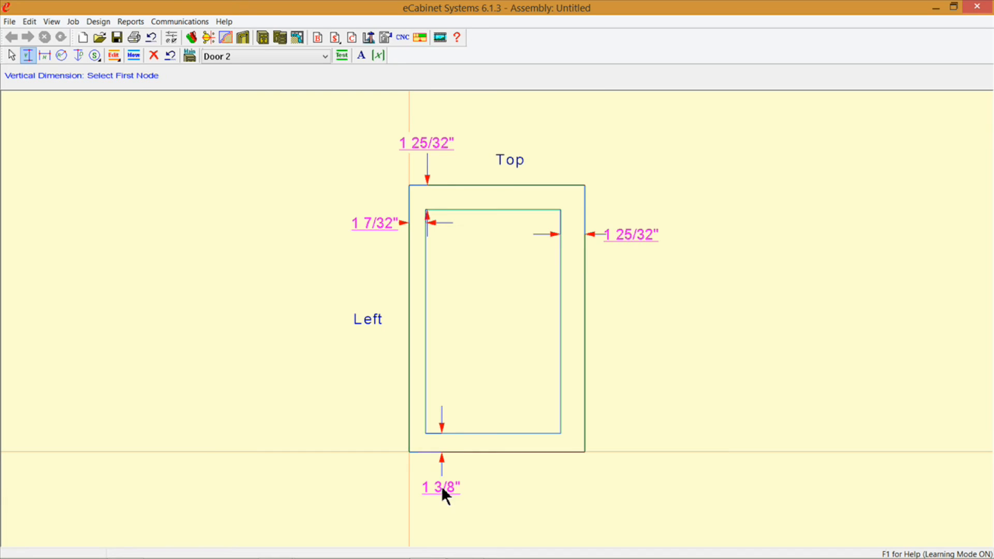
# Set Door 2's top and bottom pocket offset dimensions to 2 1/4 inches each
pyautogui.click(119, 58)
pyautogui.click(135, 70)
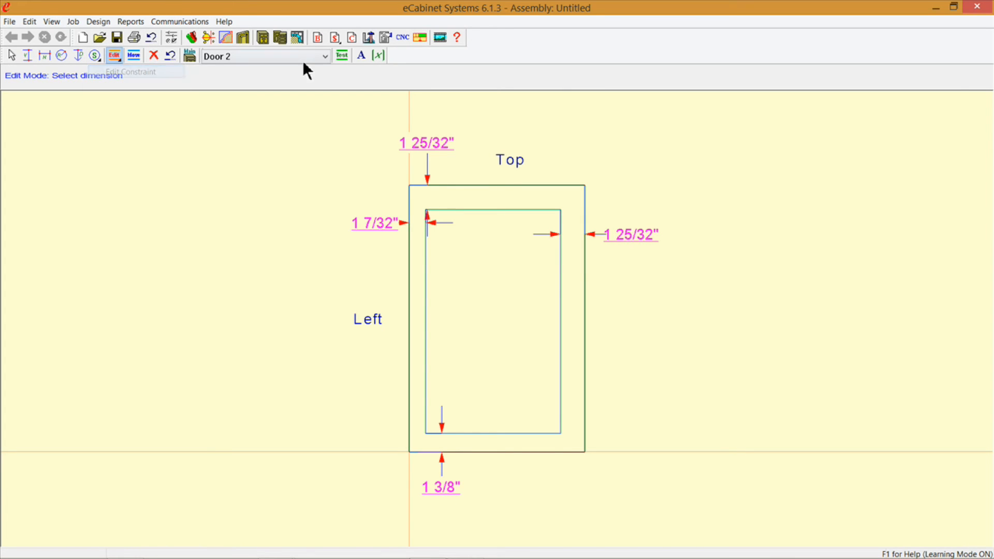
pyautogui.click(430, 142)
pyautogui.write('2')
pyautogui.write(' 1/4')
pyautogui.press('Return')
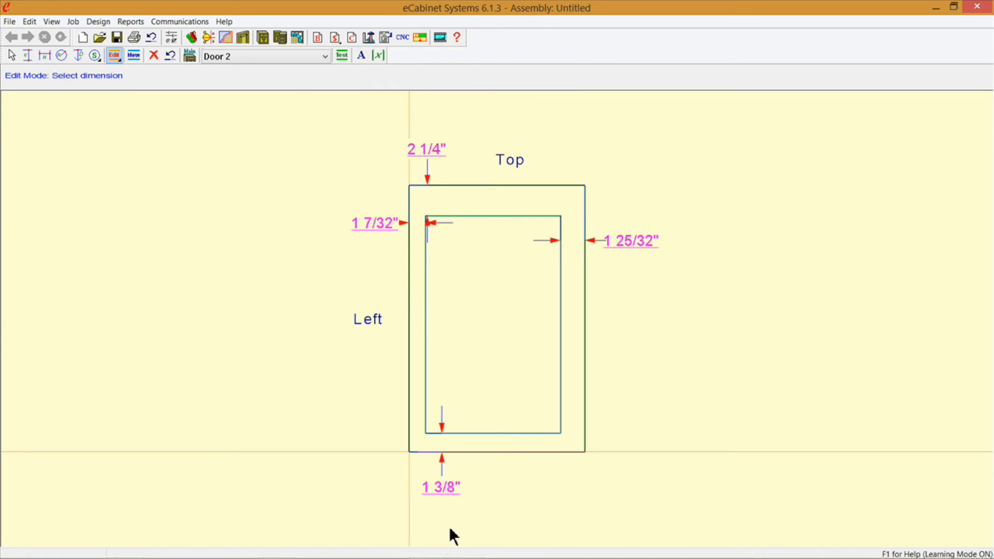
pyautogui.click(441, 487)
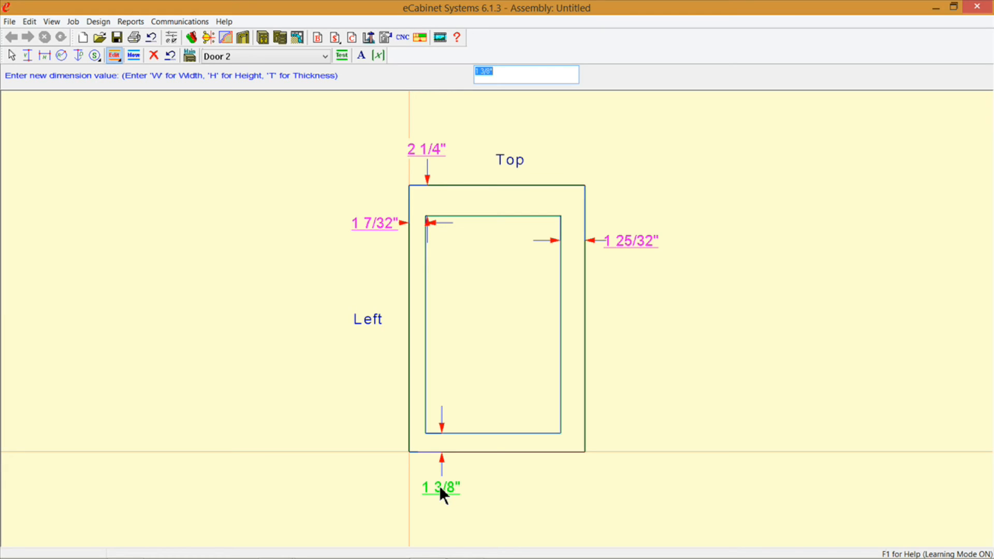
pyautogui.write('2')
pyautogui.write(' 1/4')
pyautogui.press('Return')
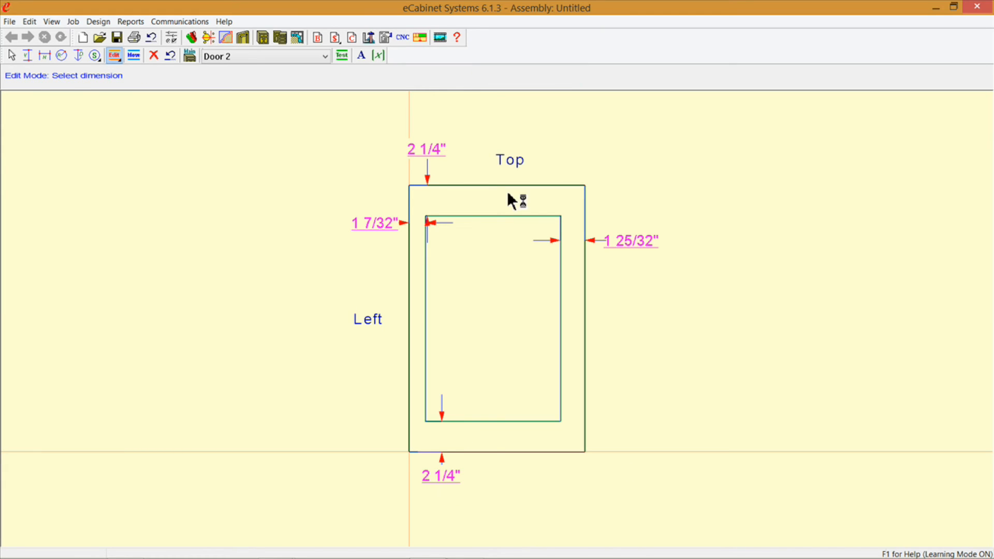
# Set Door 2's left and right pocket offset dimensions to 2 1/4 inches each
pyautogui.click(382, 223)
pyautogui.write('2')
pyautogui.write(' 1/4')
pyautogui.press('Return')
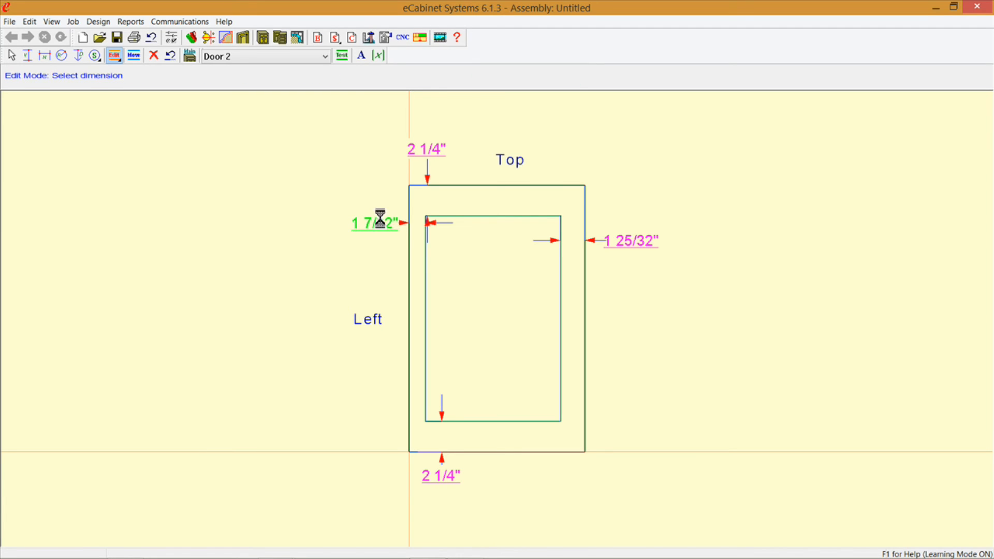
pyautogui.click(616, 241)
pyautogui.write('2 1/4')
pyautogui.press('Return')
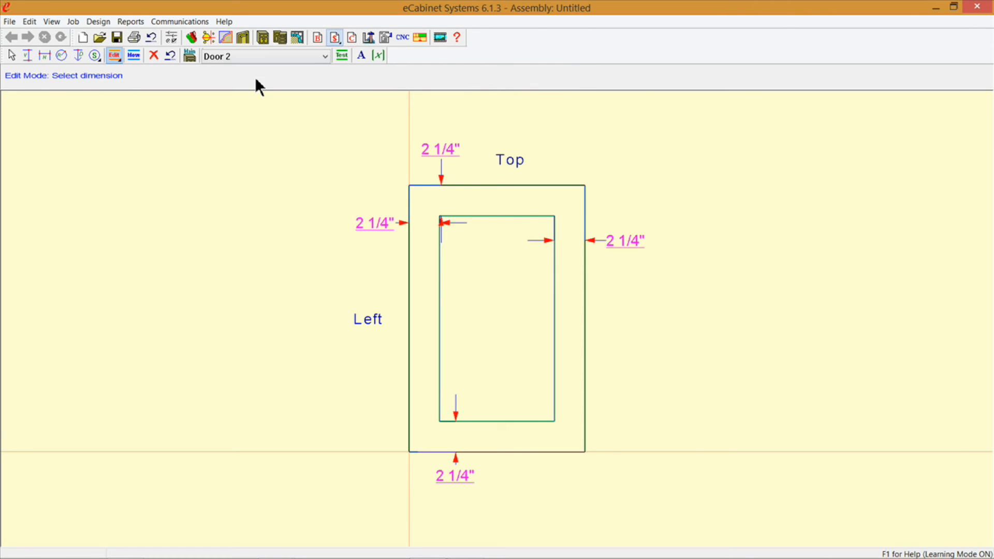
# Switch to the Drawer front and add horizontal dimensions from its left and right edges to the pocket's matching edges
pyautogui.click(325, 56)
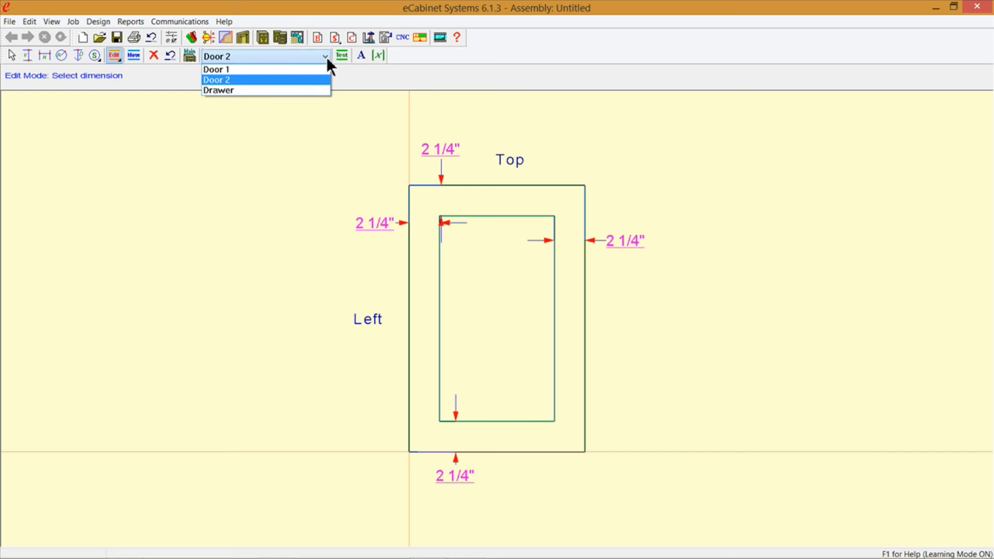
pyautogui.click(224, 91)
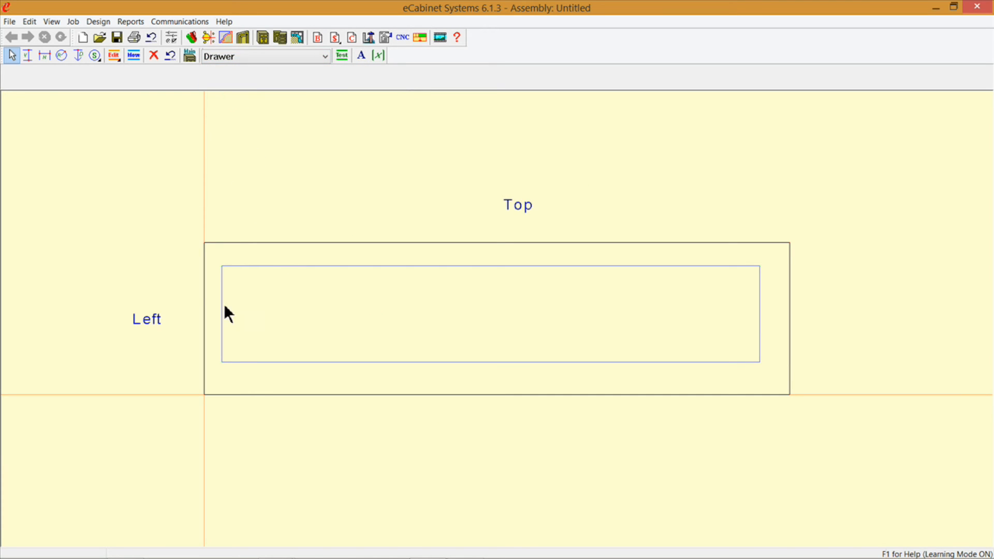
pyautogui.click(45, 55)
pyautogui.click(222, 267)
pyautogui.click(206, 243)
pyautogui.click(163, 284)
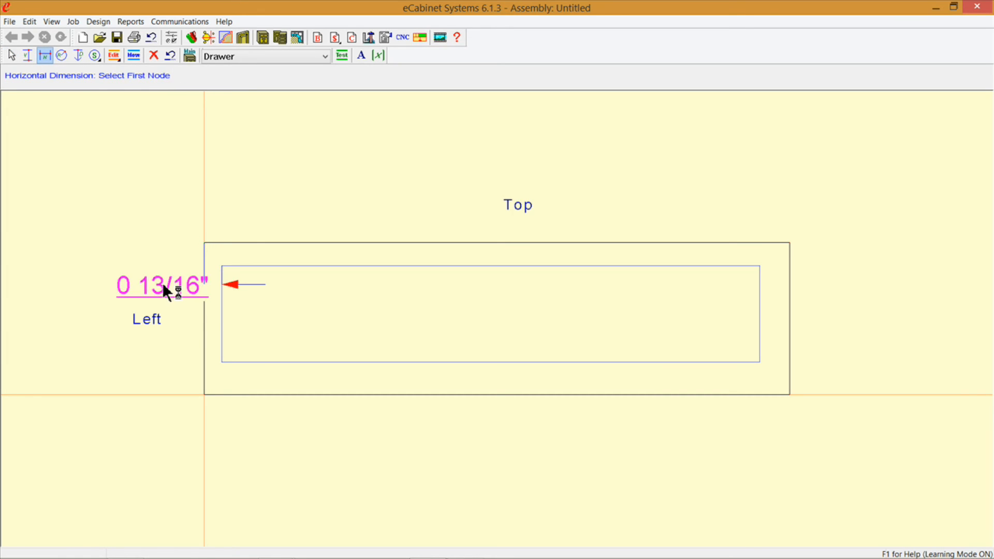
pyautogui.click(760, 267)
pyautogui.click(790, 243)
pyautogui.click(856, 290)
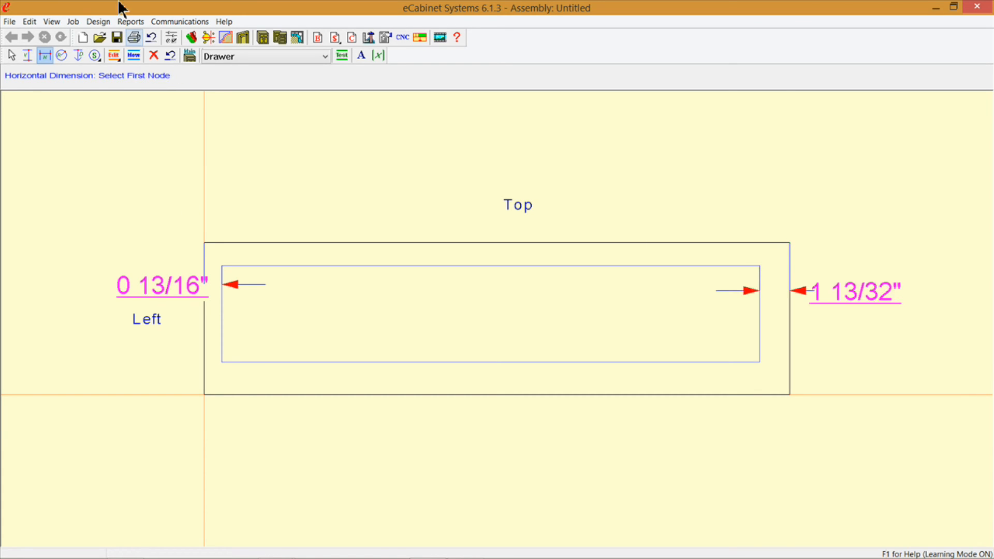
# Add vertical dimensions from the drawer front's top and bottom edges to the pocket's matching edges
pyautogui.click(28, 55)
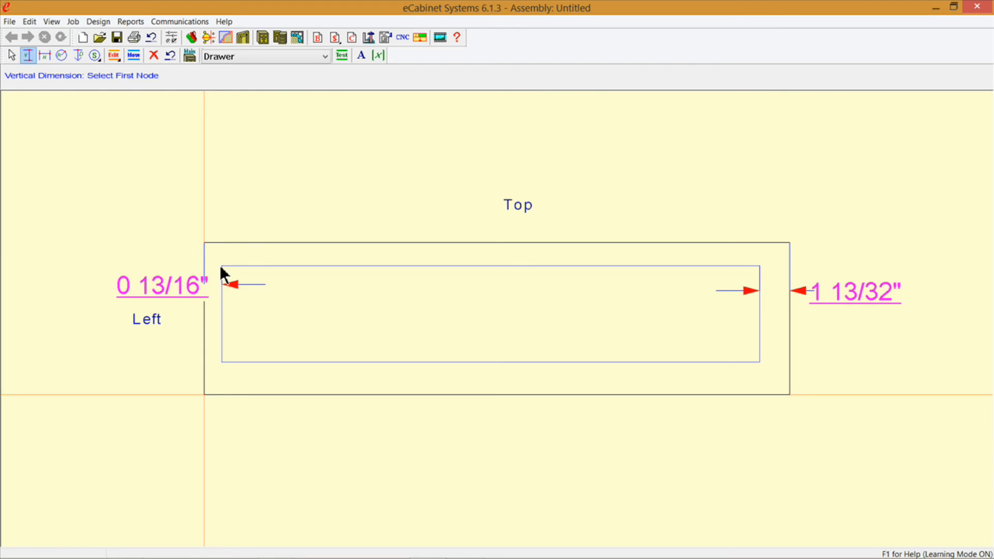
pyautogui.click(221, 267)
pyautogui.click(204, 242)
pyautogui.click(233, 177)
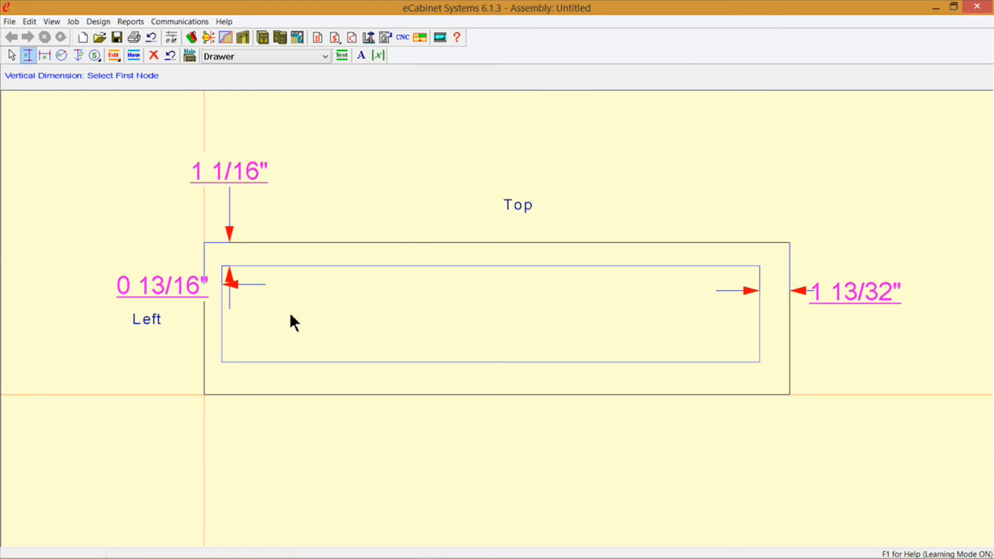
pyautogui.click(222, 362)
pyautogui.click(204, 395)
pyautogui.click(201, 430)
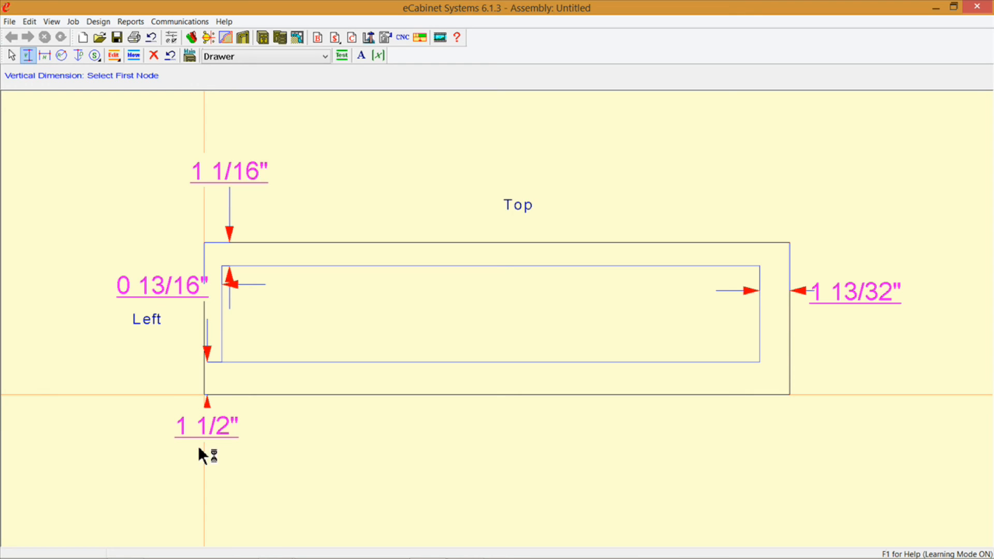
# Set the dimension from the drawer front's top edge to the pocket to 1.5 inches
pyautogui.click(114, 55)
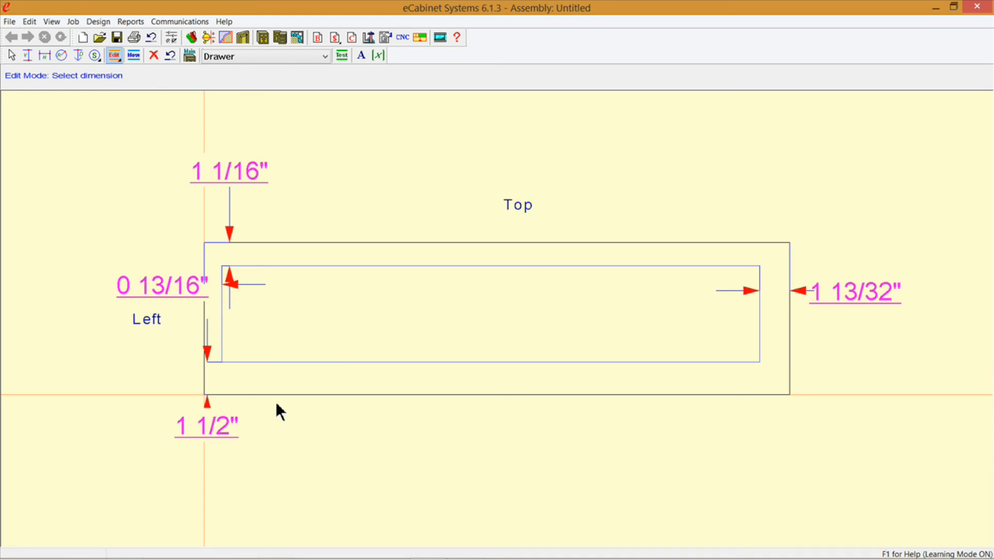
pyautogui.click(223, 267)
pyautogui.click(206, 178)
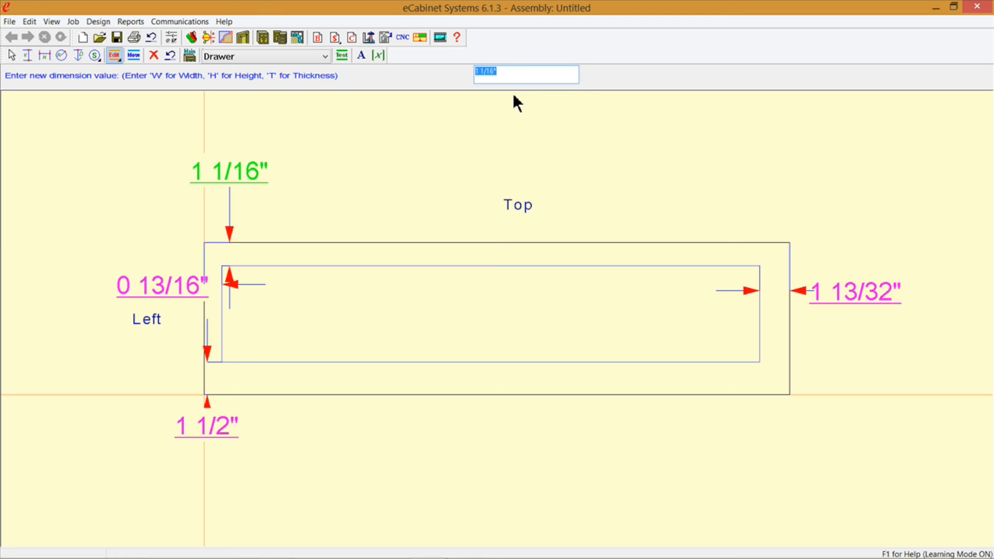
pyautogui.write('1.5')
pyautogui.press('Return')
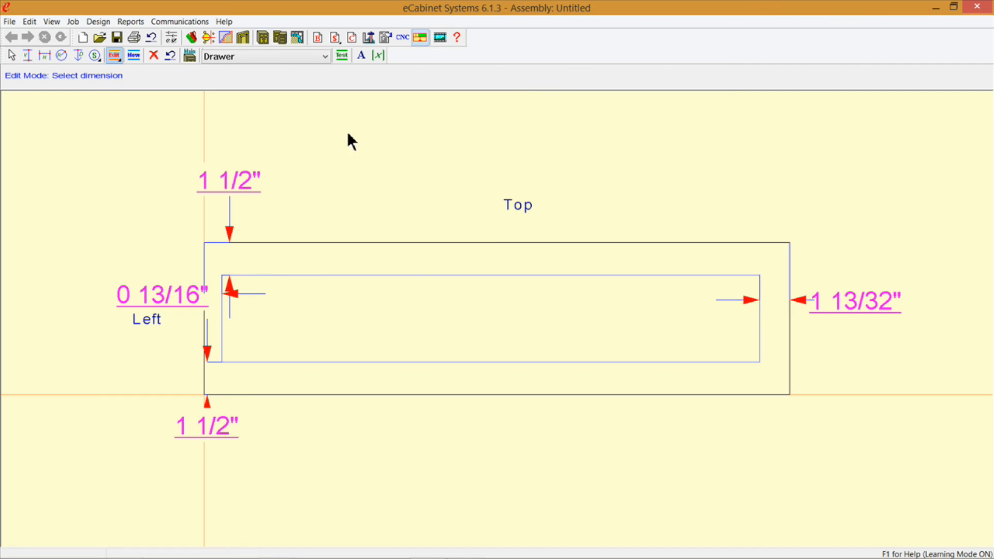
# Set the drawer front's left and right pocket offset dimensions to 2.25 inches each
pyautogui.click(140, 293)
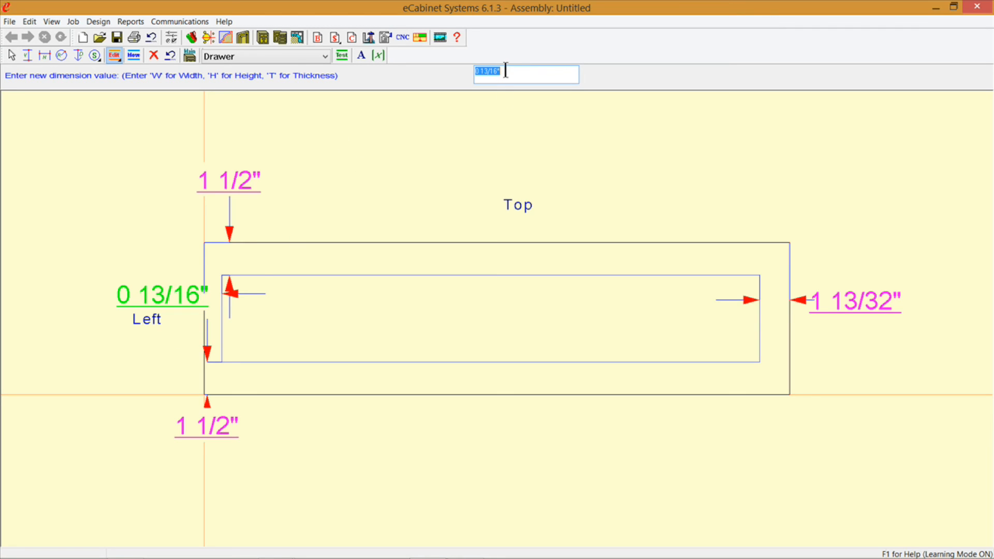
pyautogui.write('2.25')
pyautogui.press('Return')
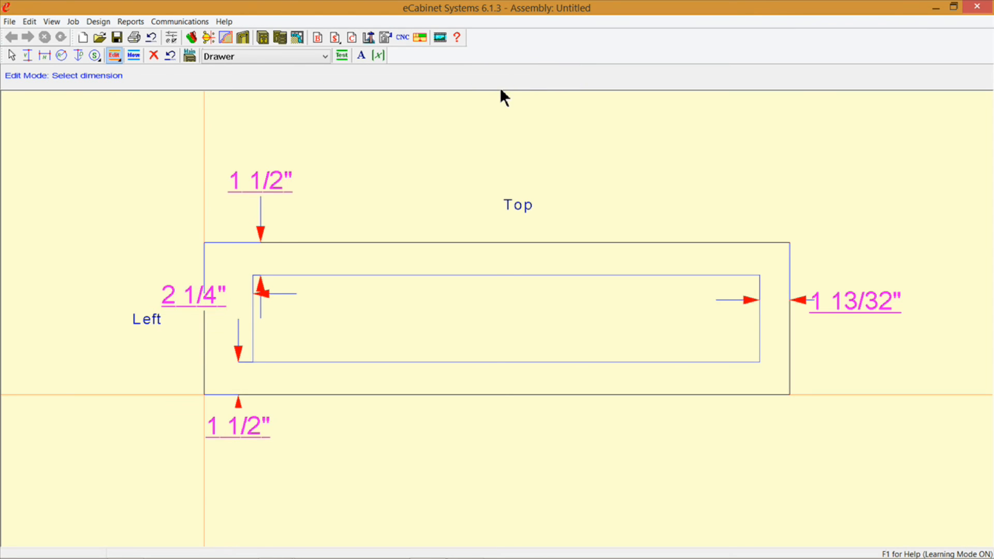
pyautogui.click(870, 302)
pyautogui.write('2')
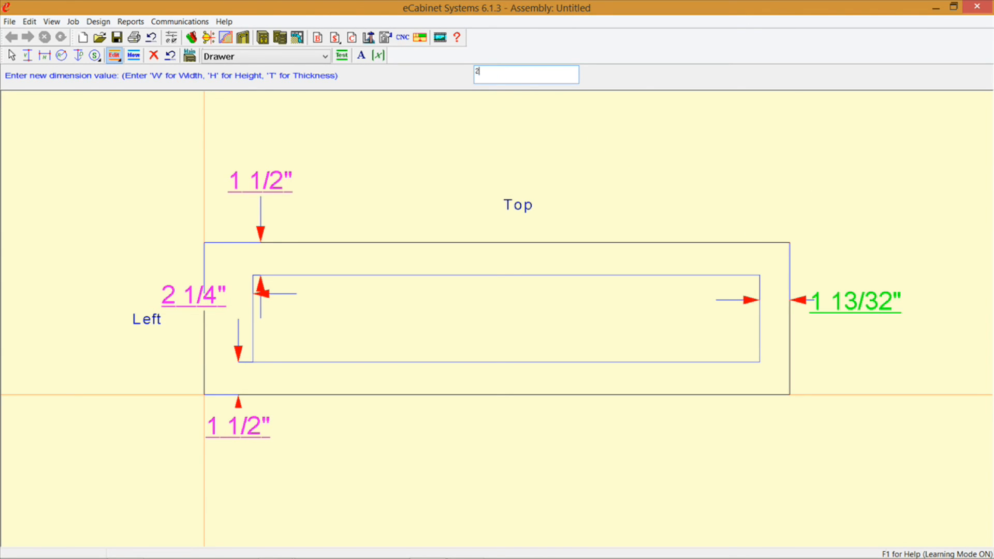
pyautogui.write('.25')
pyautogui.press('Return')
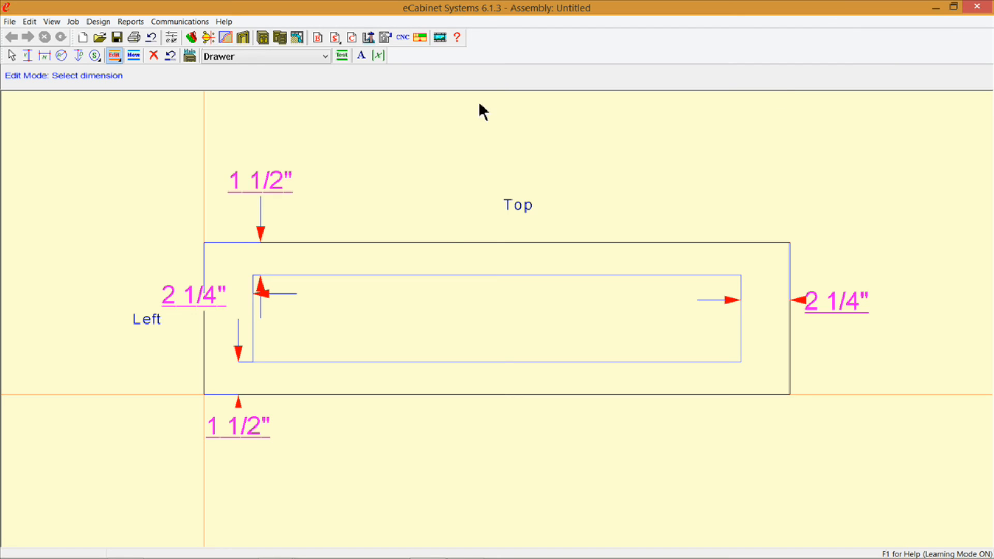
# Examine the constraint manager's global variables, including the value and description fields of V01, and close the list
pyautogui.click(379, 55)
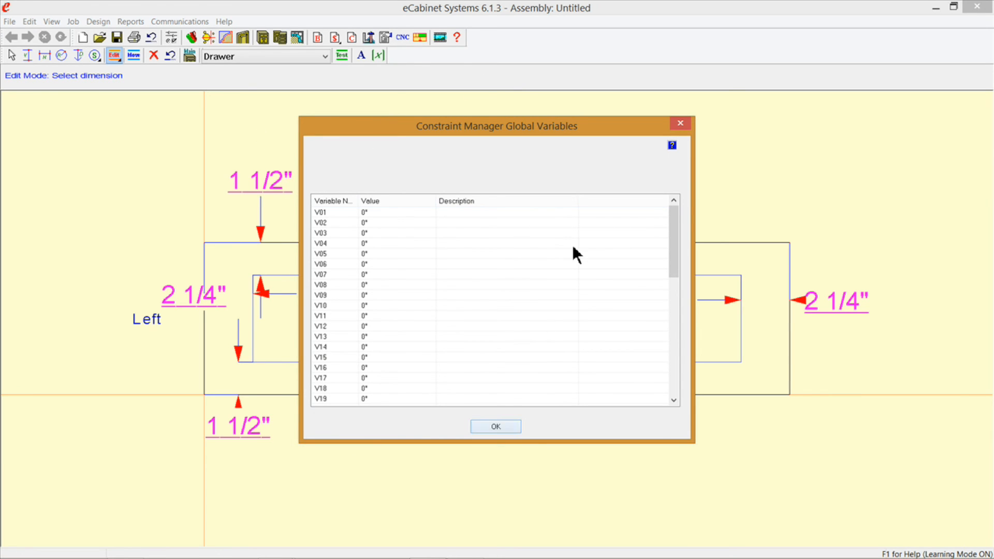
pyautogui.moveTo(459, 124); pyautogui.dragTo(485, 104)
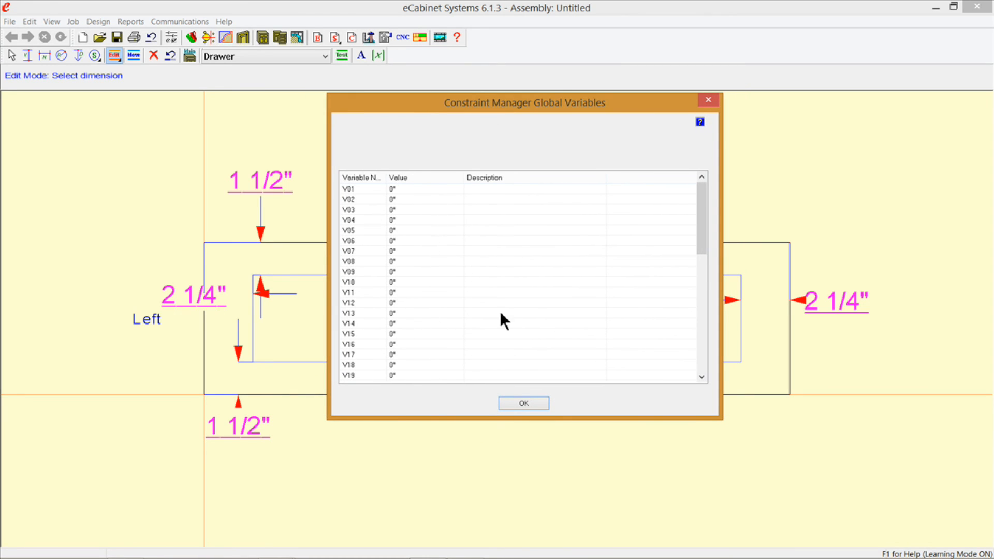
pyautogui.moveTo(702, 243); pyautogui.dragTo(695, 359)
pyautogui.moveTo(697, 310); pyautogui.dragTo(92, 157)
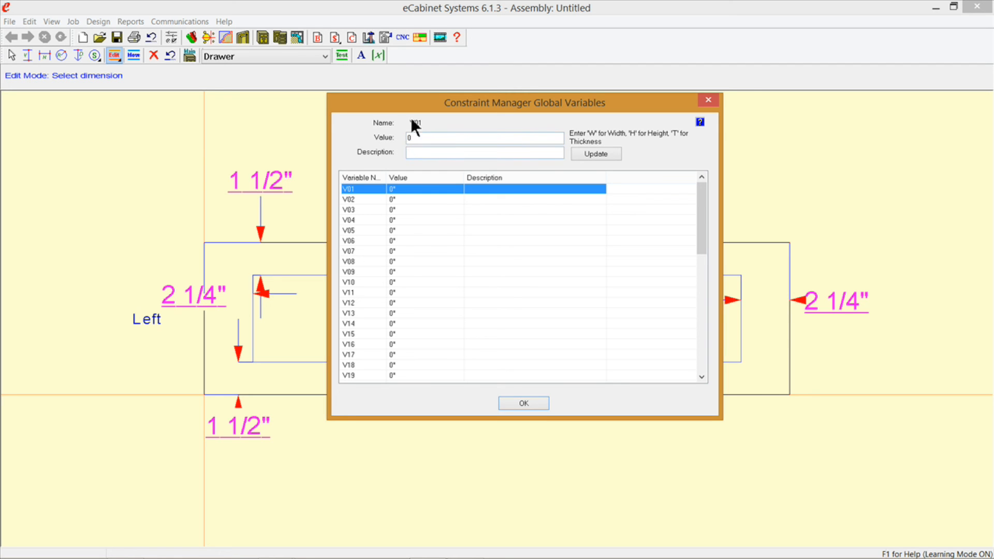
pyautogui.moveTo(359, 104); pyautogui.dragTo(525, 134)
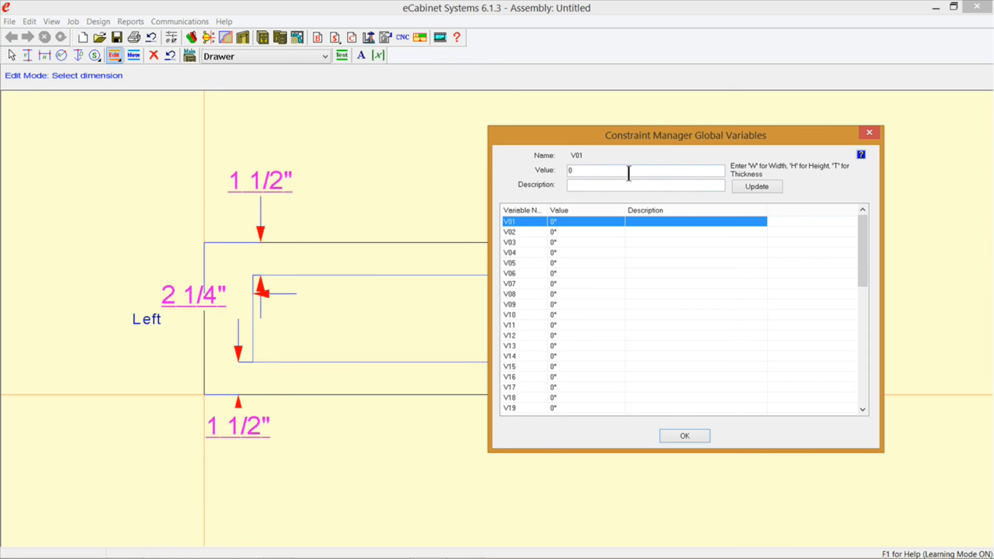
pyautogui.moveTo(575, 132)
pyautogui.mouseDown()
pyautogui.moveTo(589, 192)
pyautogui.moveTo(852, 161)
pyautogui.mouseUp()
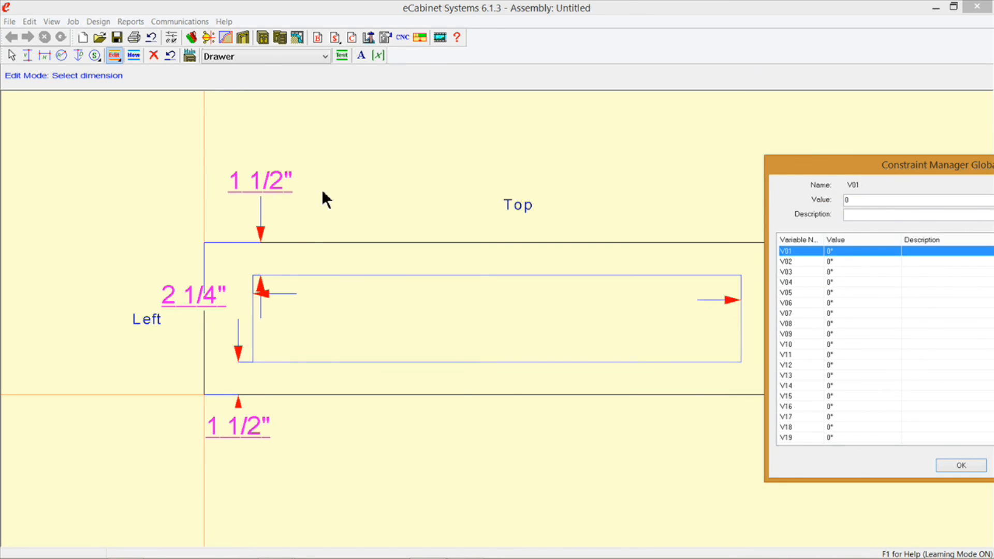
pyautogui.moveTo(792, 156)
pyautogui.mouseDown()
pyautogui.moveTo(294, 261)
pyautogui.moveTo(258, 300)
pyautogui.moveTo(406, 264)
pyautogui.moveTo(305, 269)
pyautogui.moveTo(311, 209)
pyautogui.moveTo(347, 174)
pyautogui.moveTo(349, 158)
pyautogui.mouseUp()
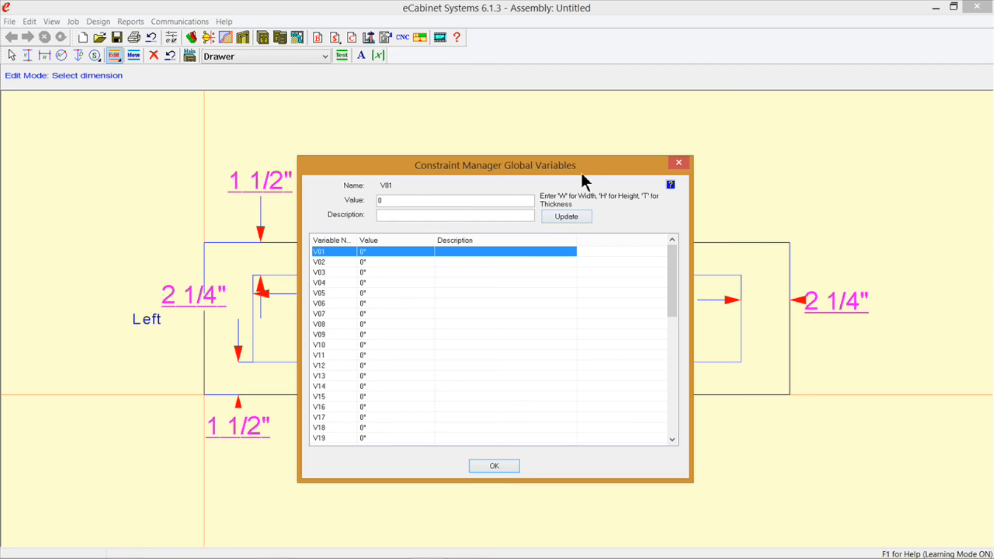
pyautogui.click(494, 466)
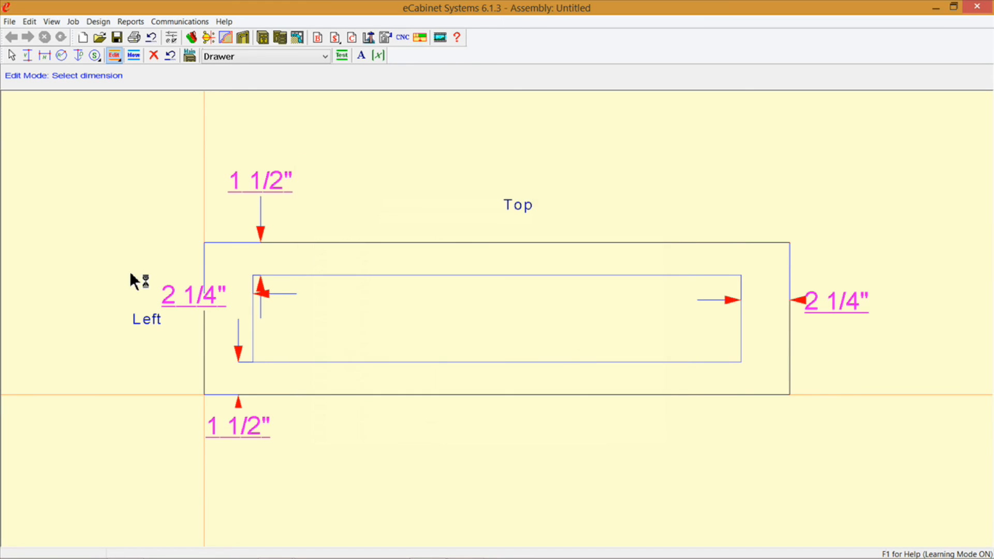
# Review the dimension constraints of Door 1 and Door 2 in turn
pyautogui.click(324, 55)
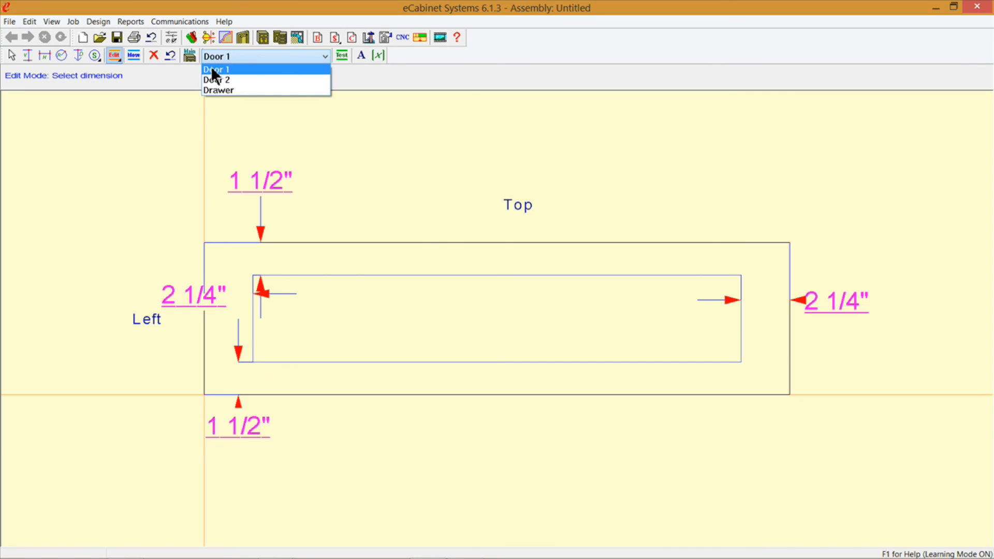
pyautogui.click(211, 68)
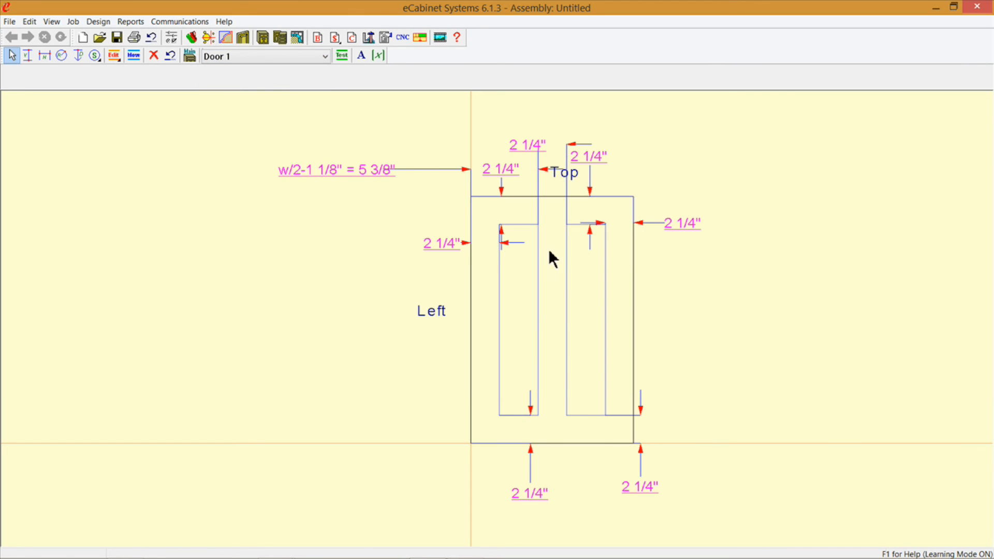
pyautogui.click(326, 56)
pyautogui.click(236, 80)
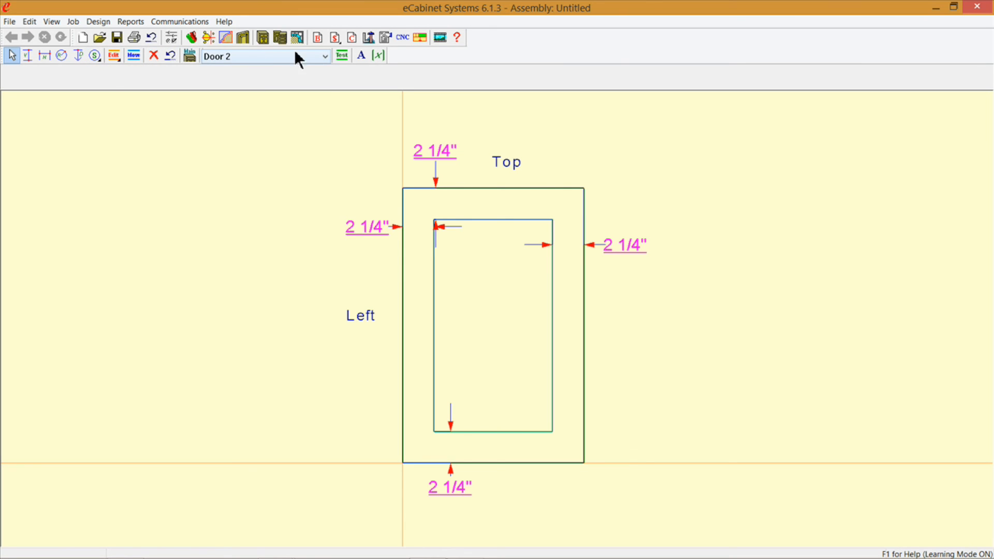
# Review the drawer front's dimension constraints and exit the constraint manager to the cabinet view, applying the dimensions and constraints
pyautogui.click(325, 55)
pyautogui.click(236, 88)
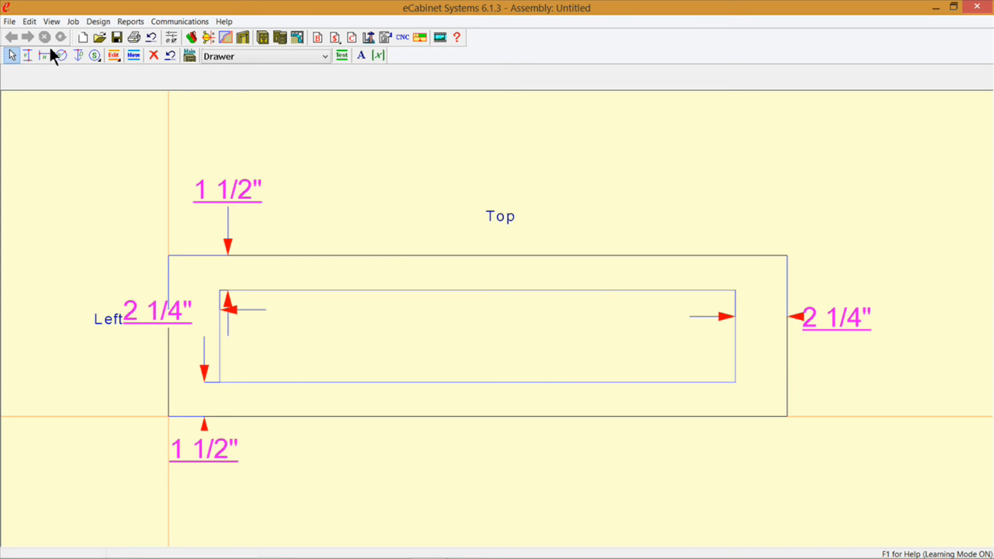
pyautogui.click(190, 55)
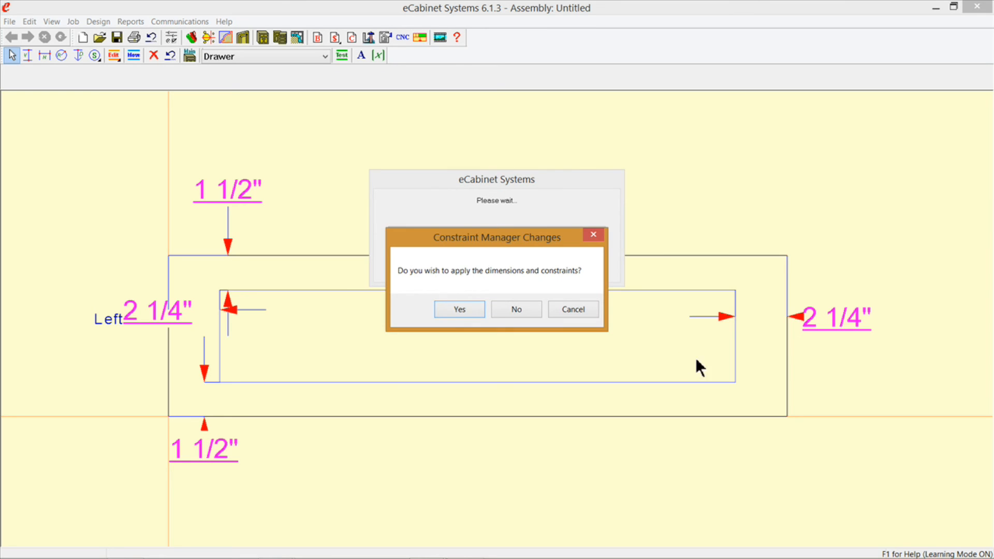
pyautogui.click(459, 309)
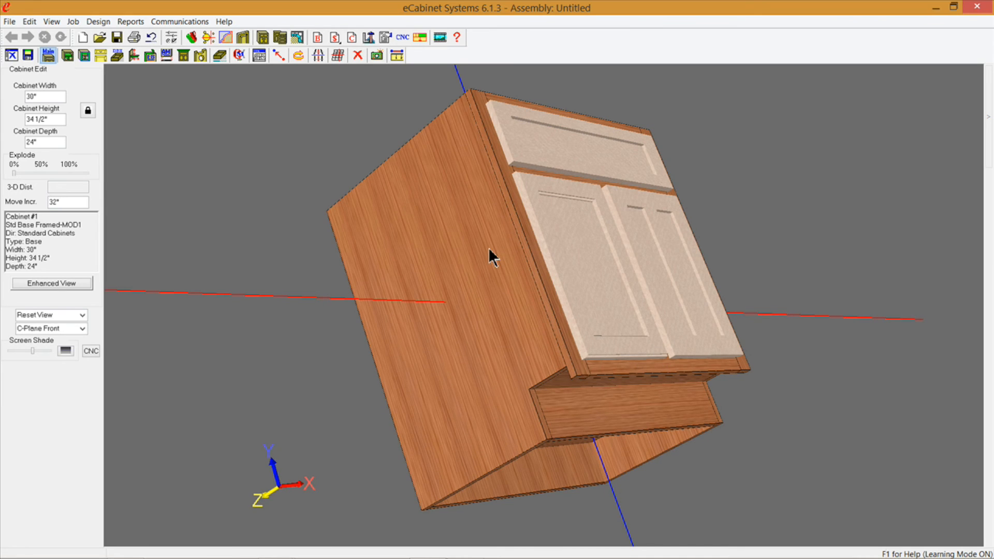
# Resize the base cabinet to 48 inches wide and 42 inches high to test the constrained door and drawer fronts
pyautogui.click(32, 97)
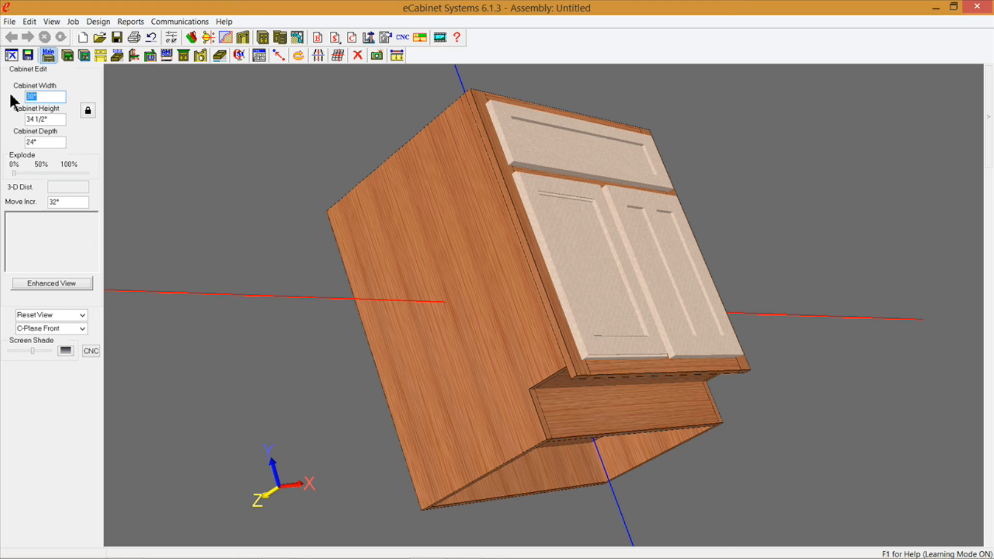
pyautogui.write('48')
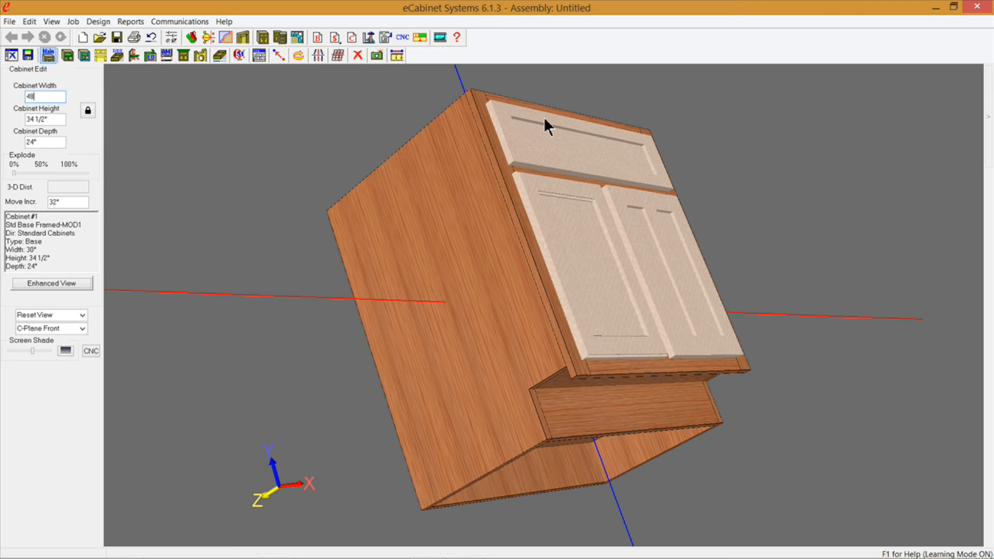
pyautogui.click(51, 119)
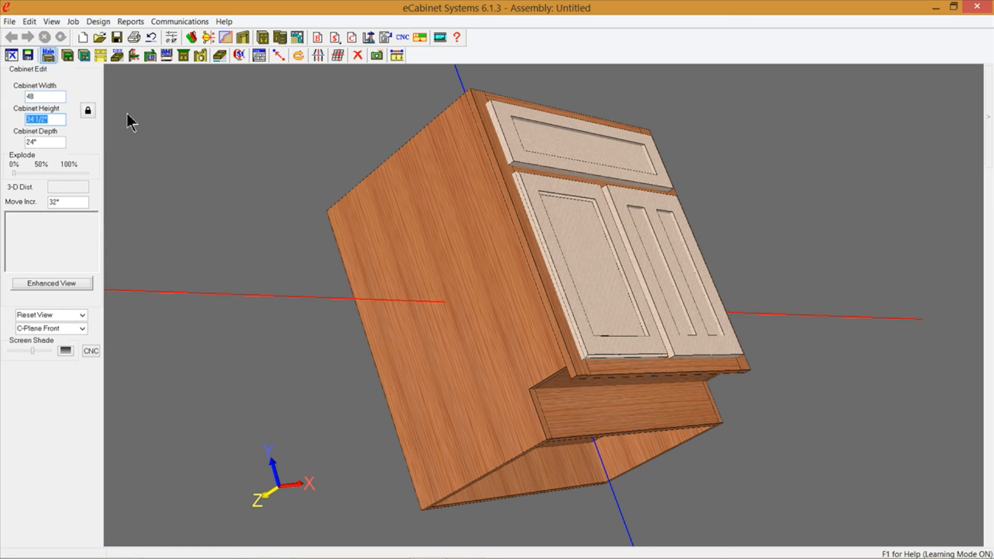
pyautogui.write('42')
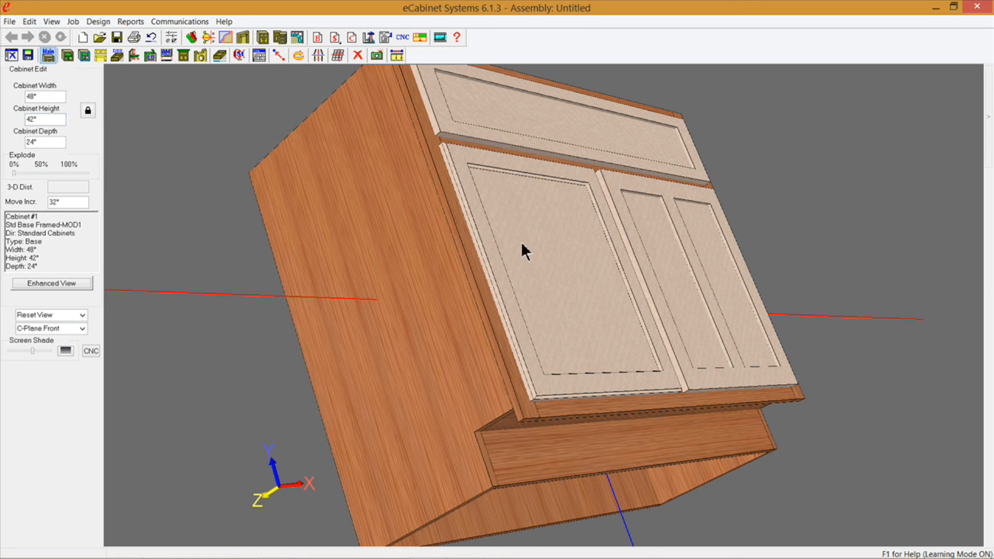
pyautogui.press('Home')
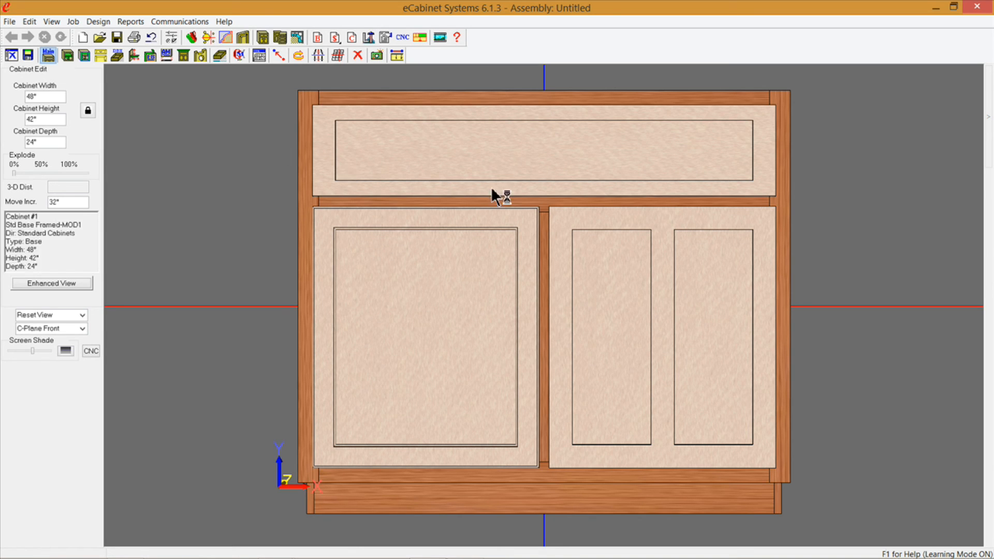
pyautogui.moveTo(290, 554)
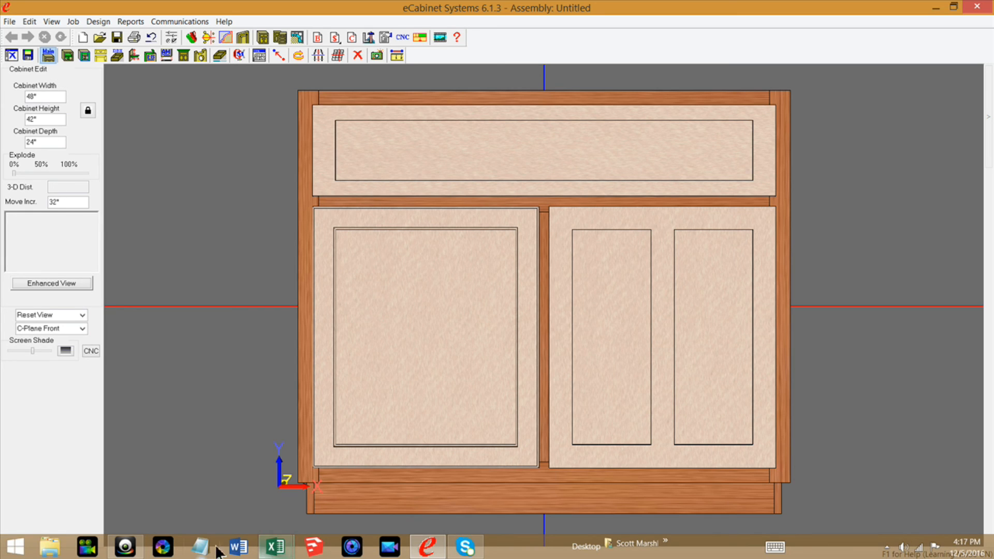